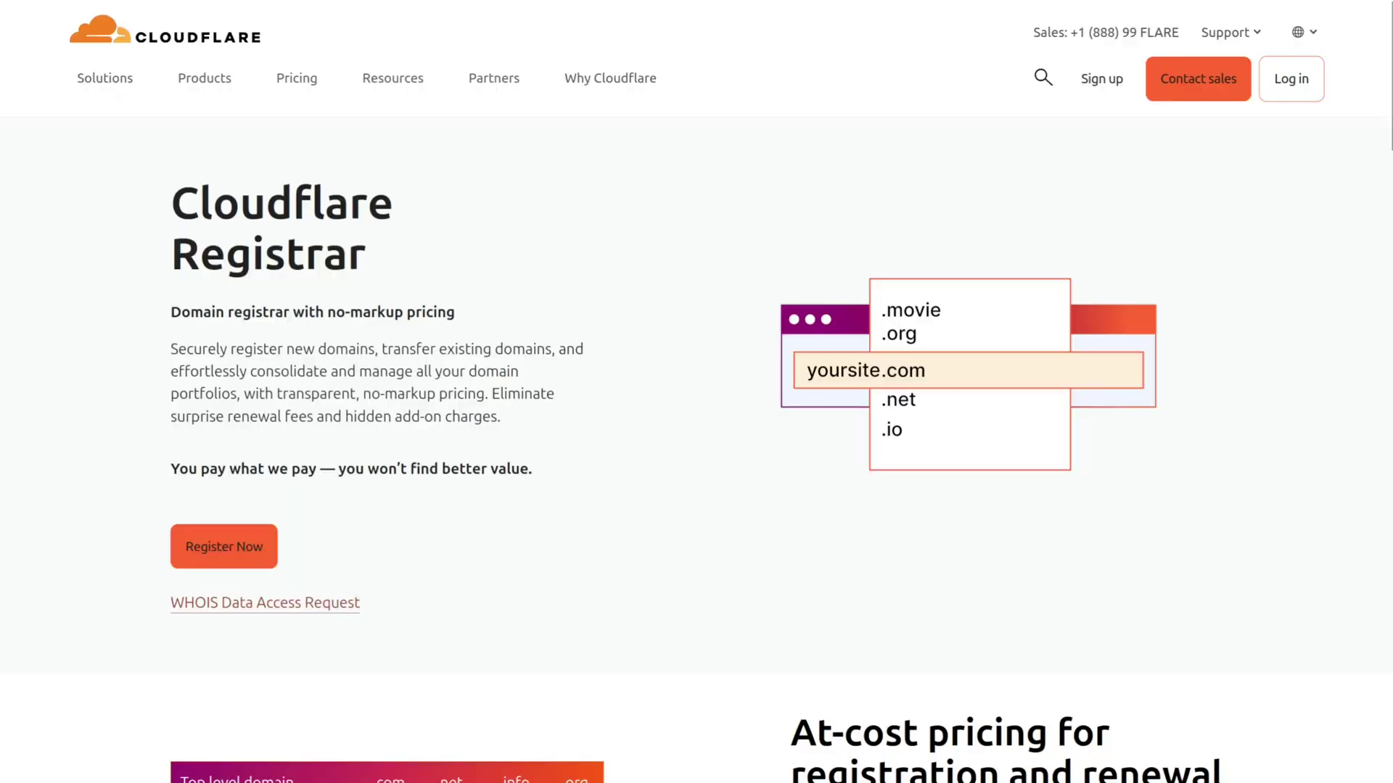
# Scroll the dashboard and select the current system name OPNsense.localdomain
pyautogui.scroll(-8, 697, 435)
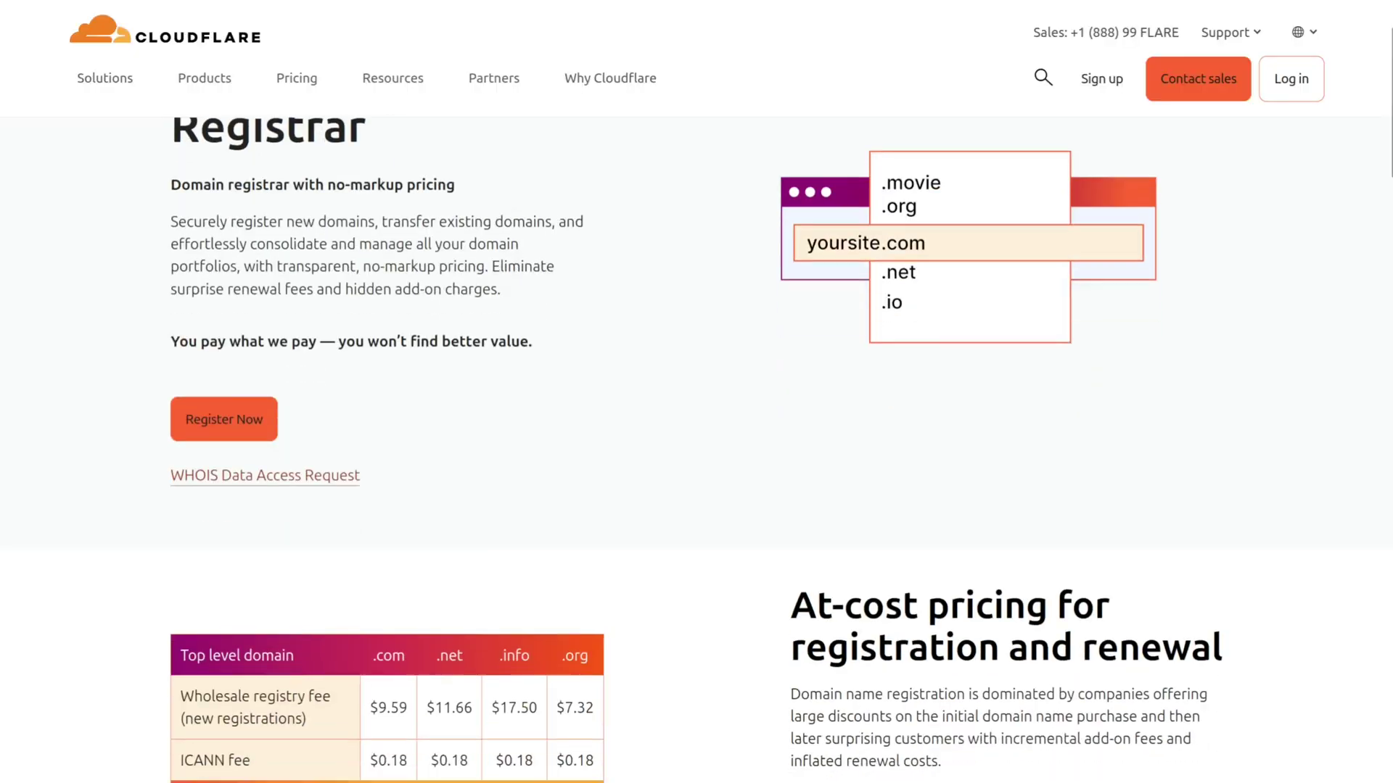
pyautogui.scroll(-12, 696, 435)
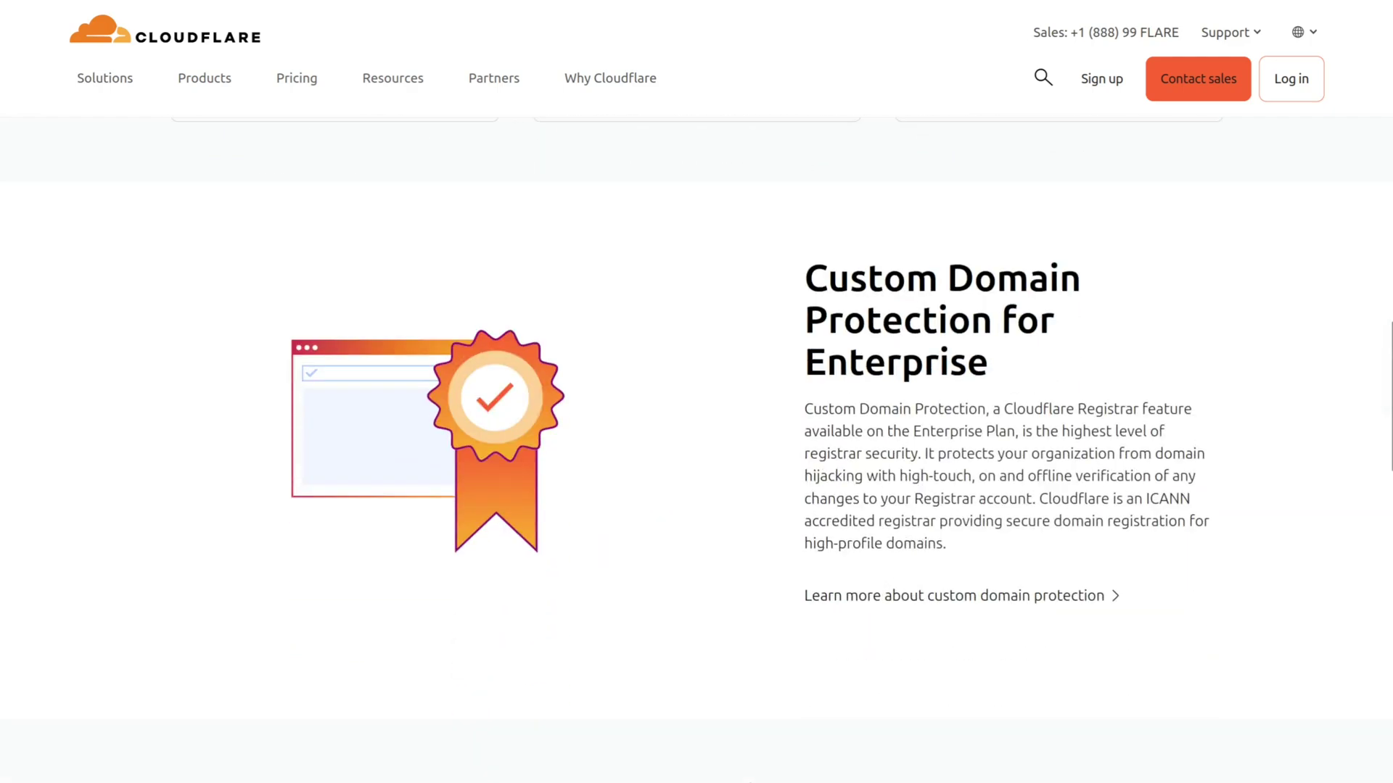
pyautogui.scroll(-10, 696, 436)
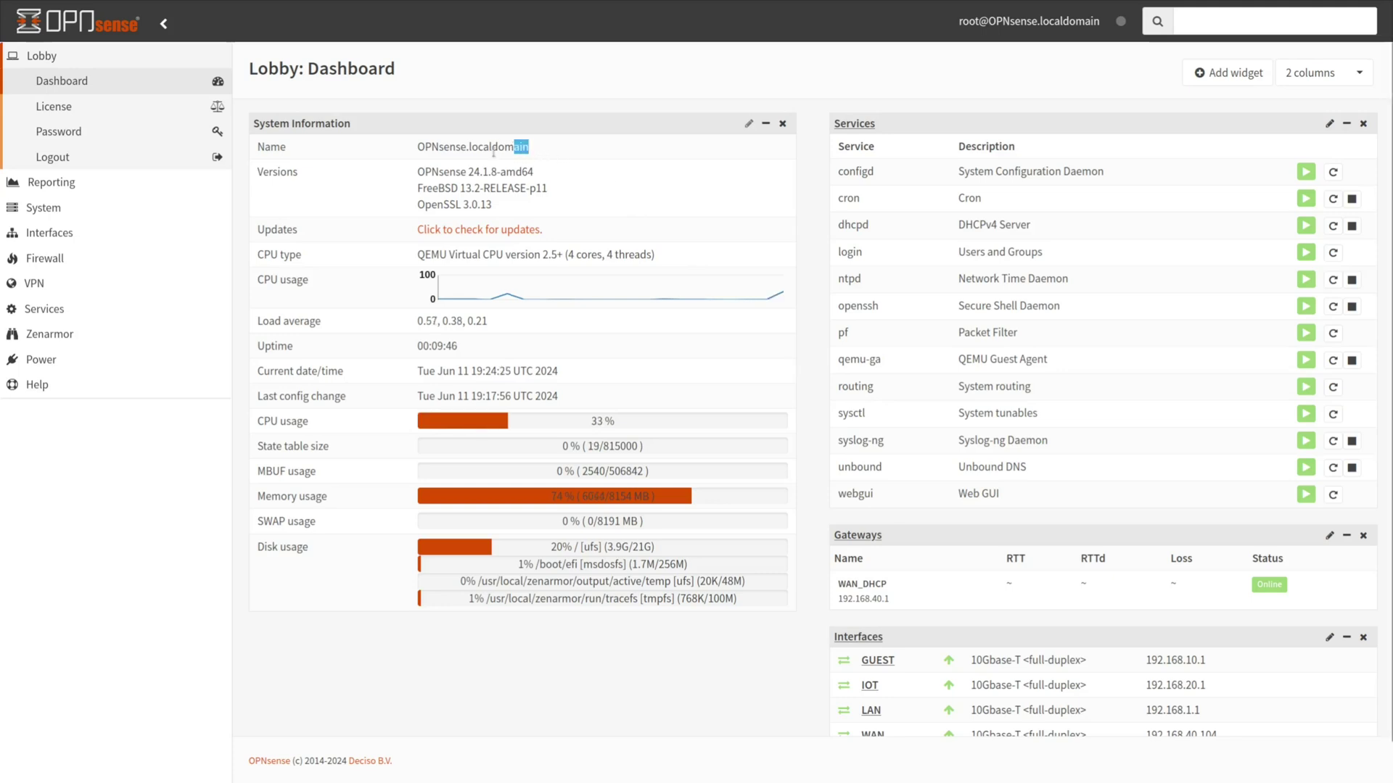
pyautogui.doubleClick(415, 156)
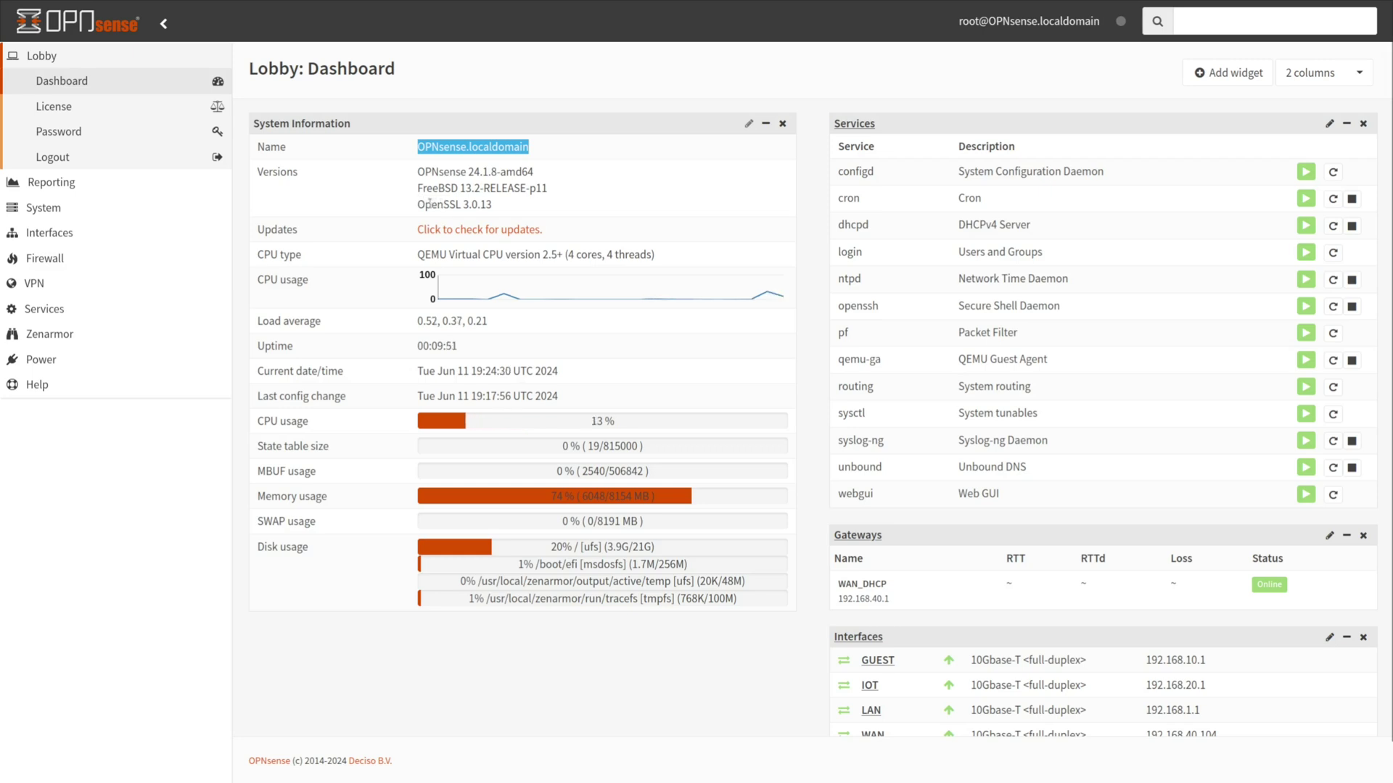
# In System > Settings > General, set hostname myrouter and domain myhome.net, then save
pyautogui.click(62, 208)
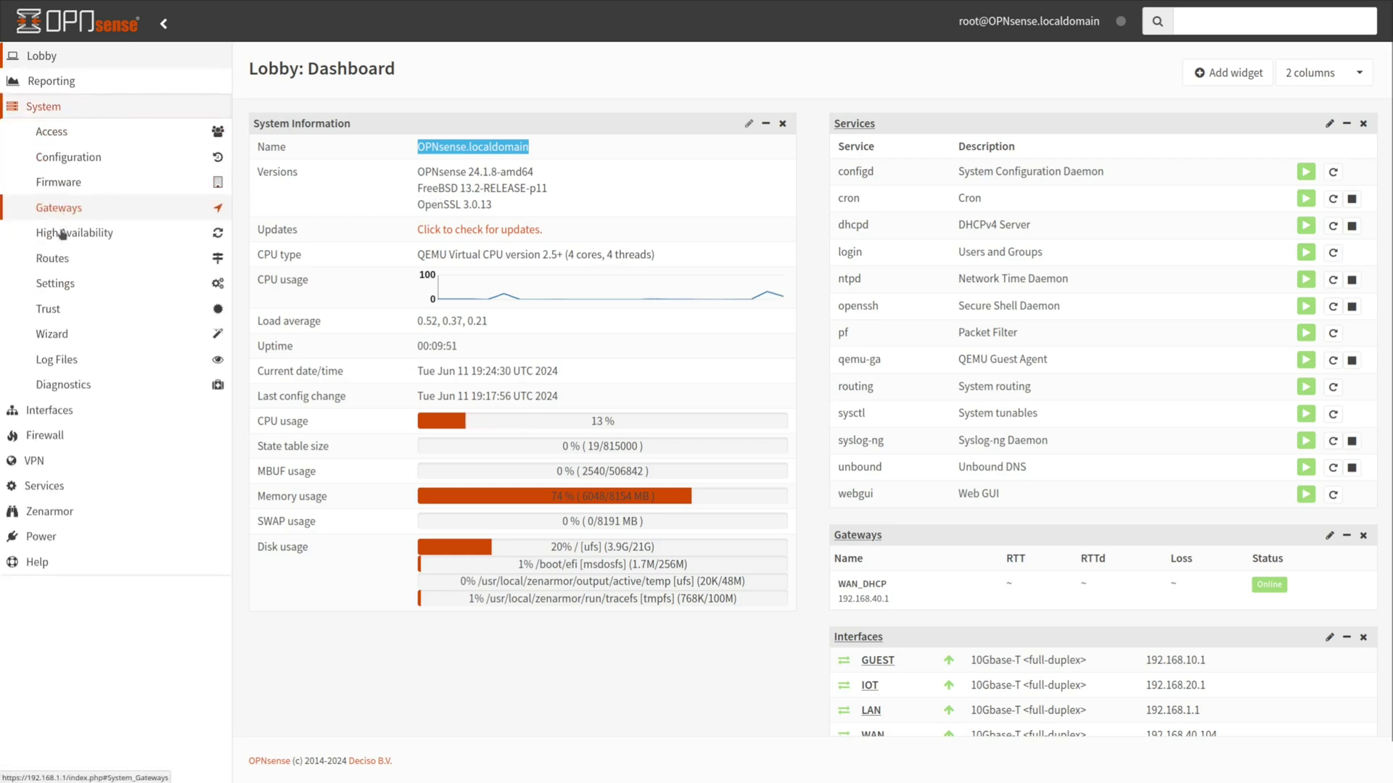
pyautogui.click(55, 286)
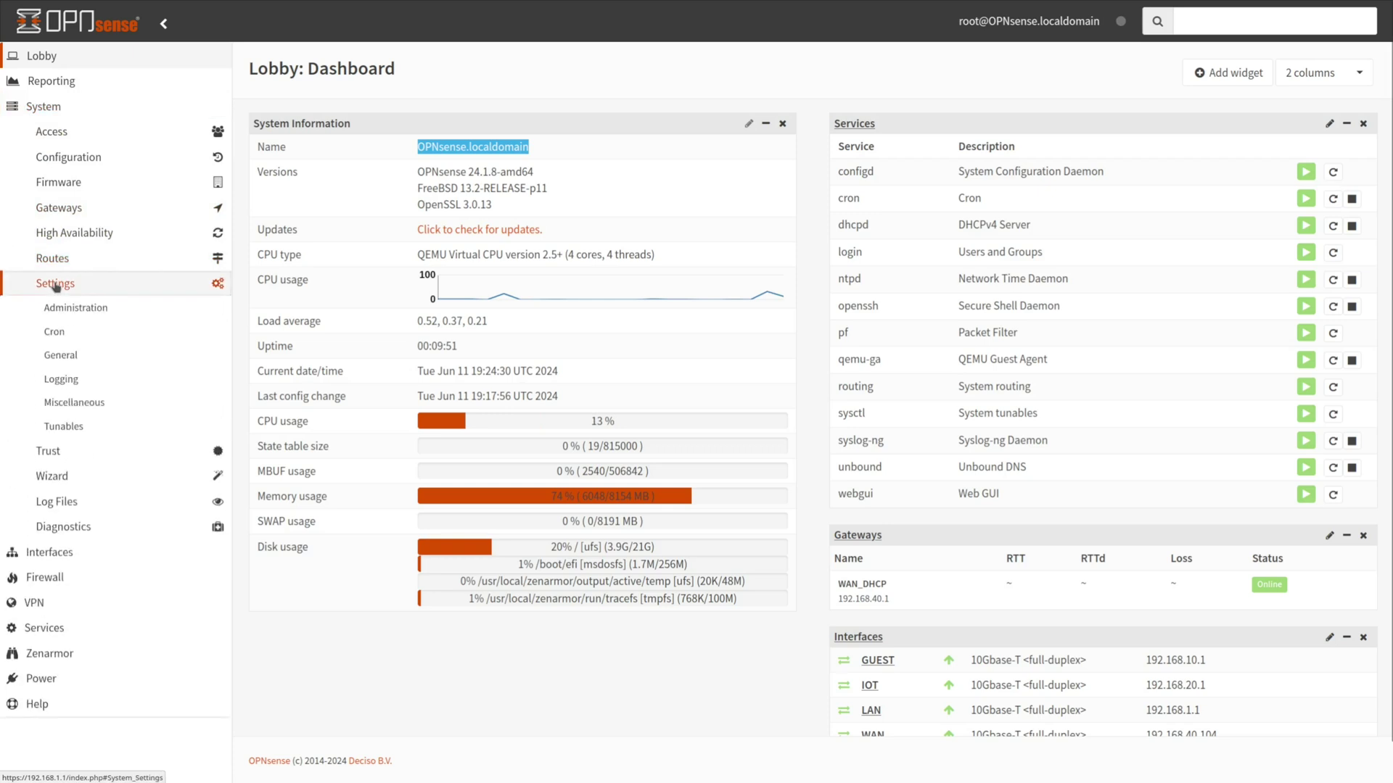
pyautogui.click(69, 352)
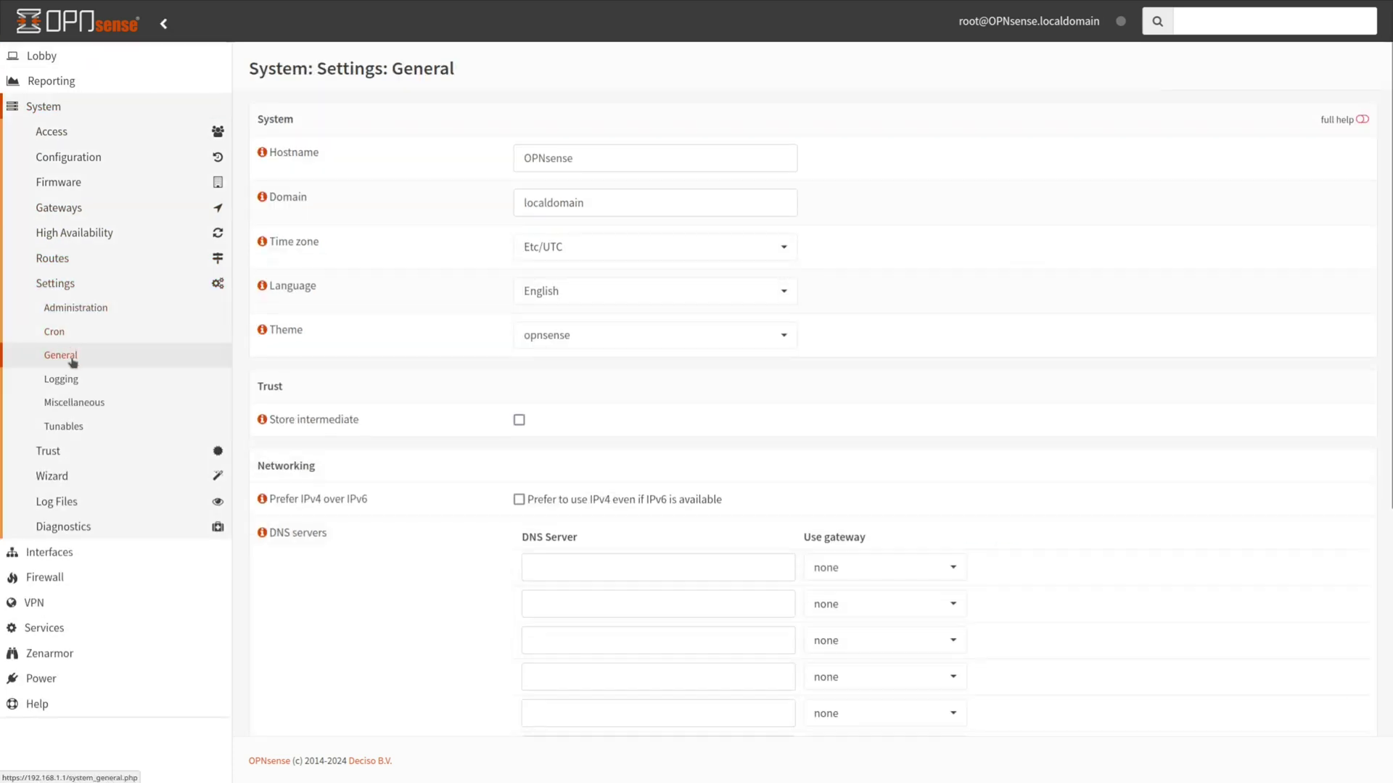
pyautogui.doubleClick(554, 161)
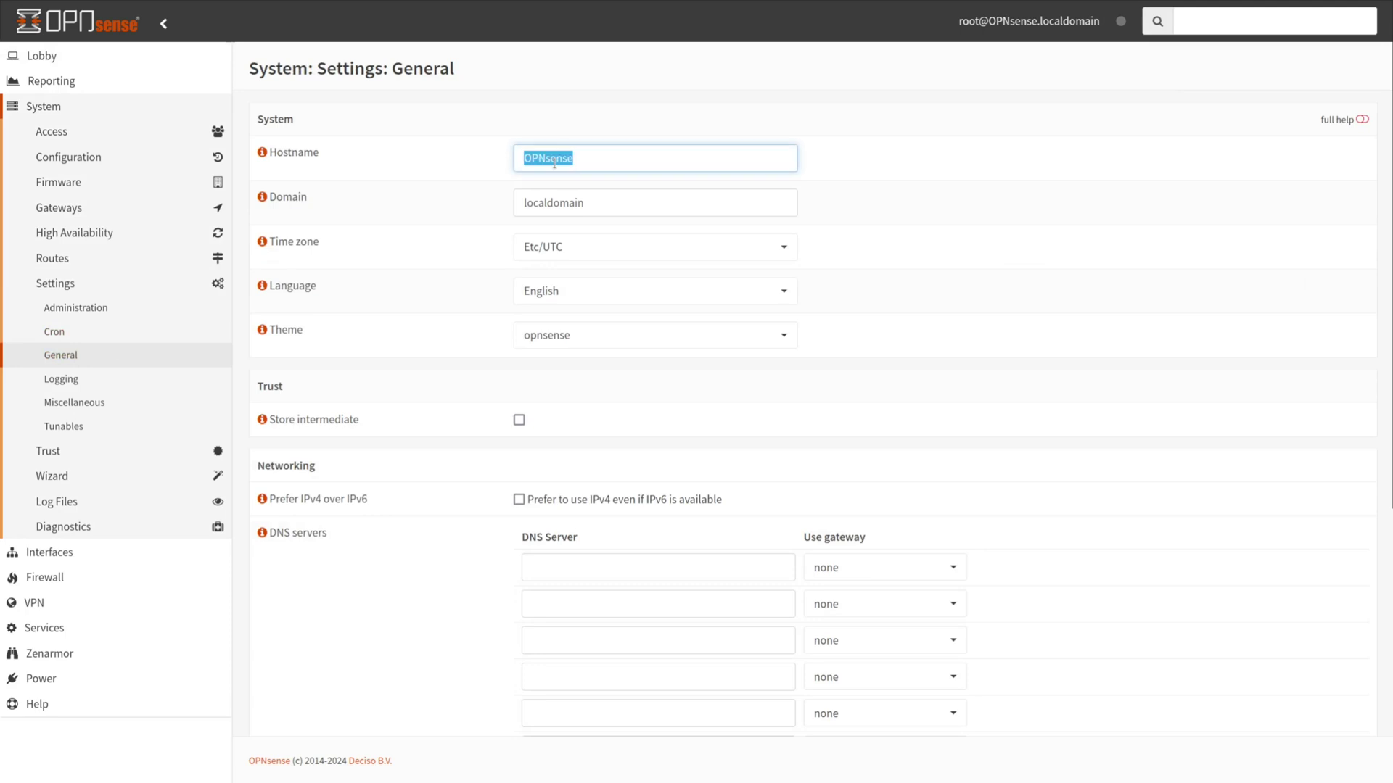
pyautogui.write('myrouter')
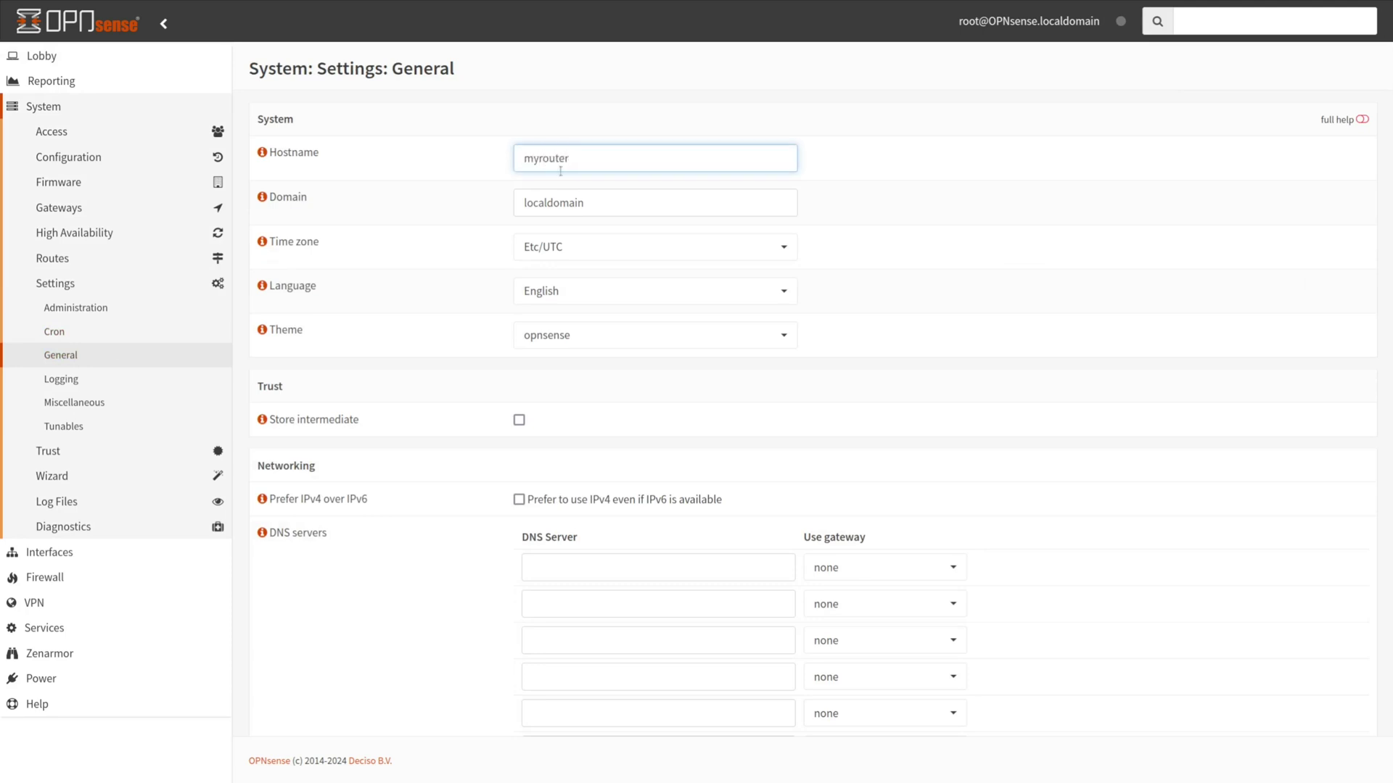
pyautogui.press('Tab')
pyautogui.write('my')
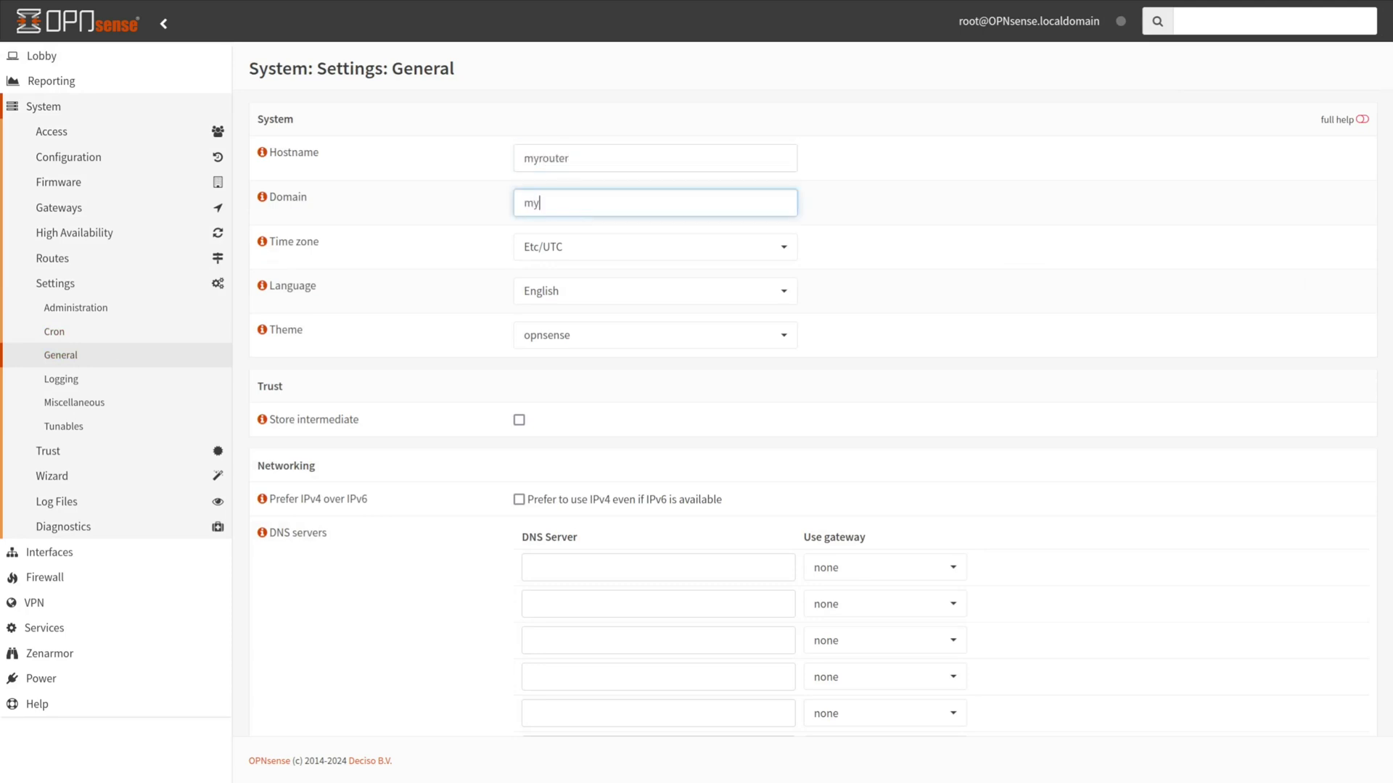
pyautogui.write('home.net')
pyautogui.scroll(-5, 622, 687)
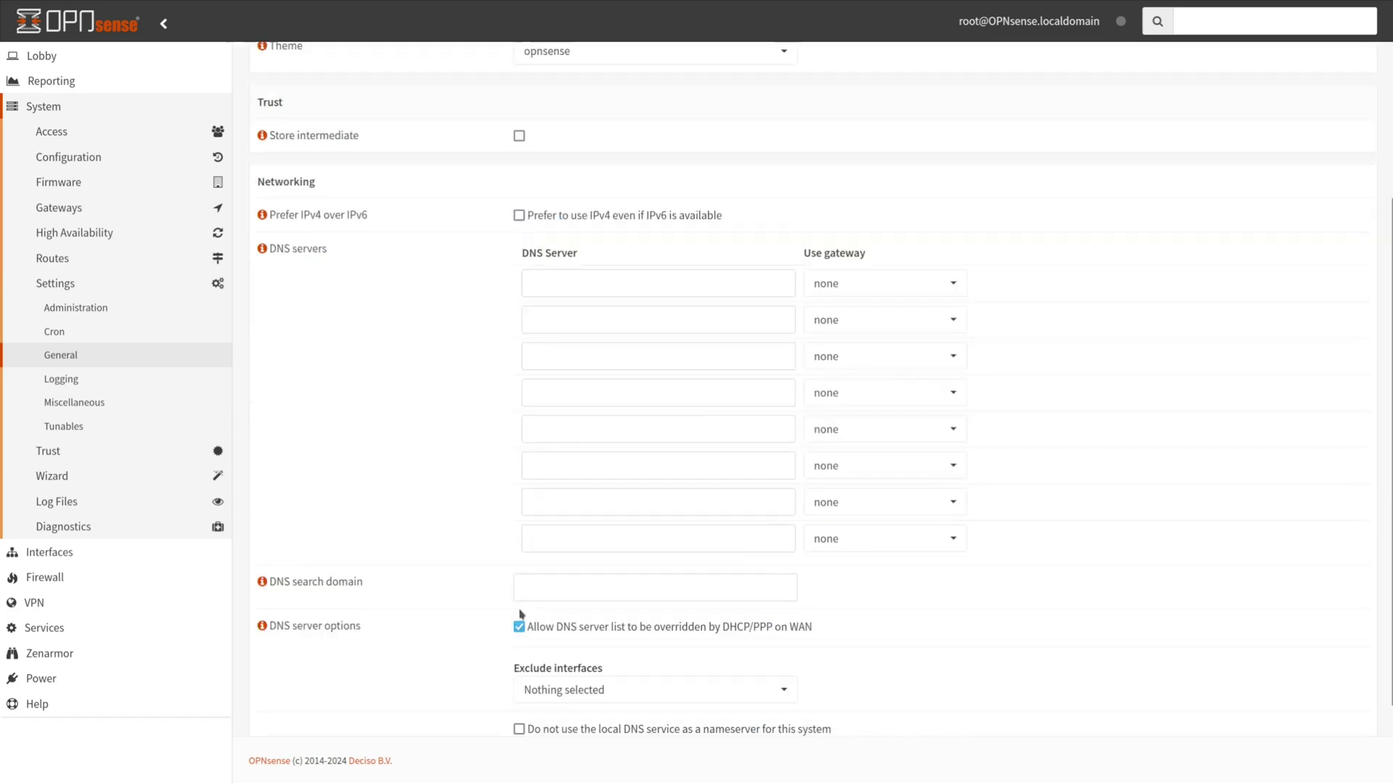
pyautogui.click(526, 704)
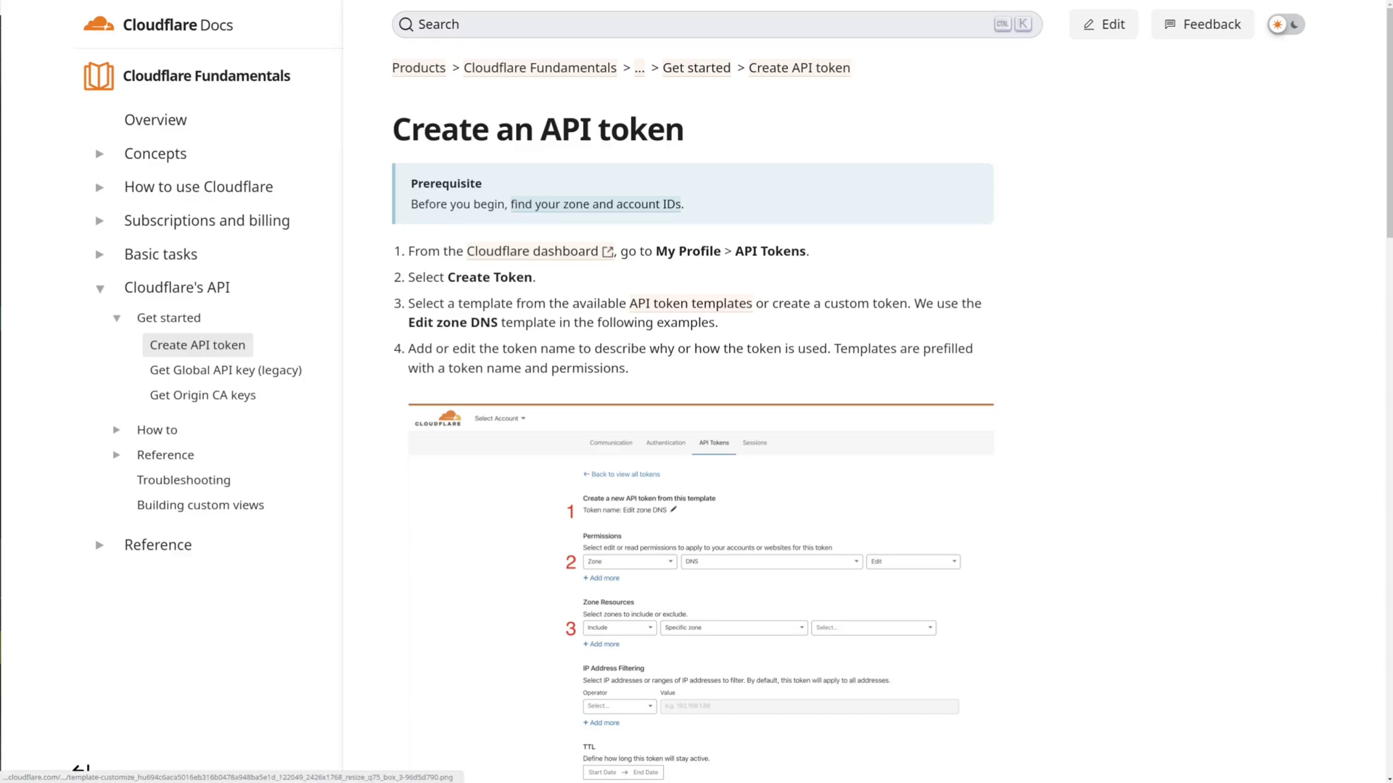
pyautogui.scroll(-9, 700, 435)
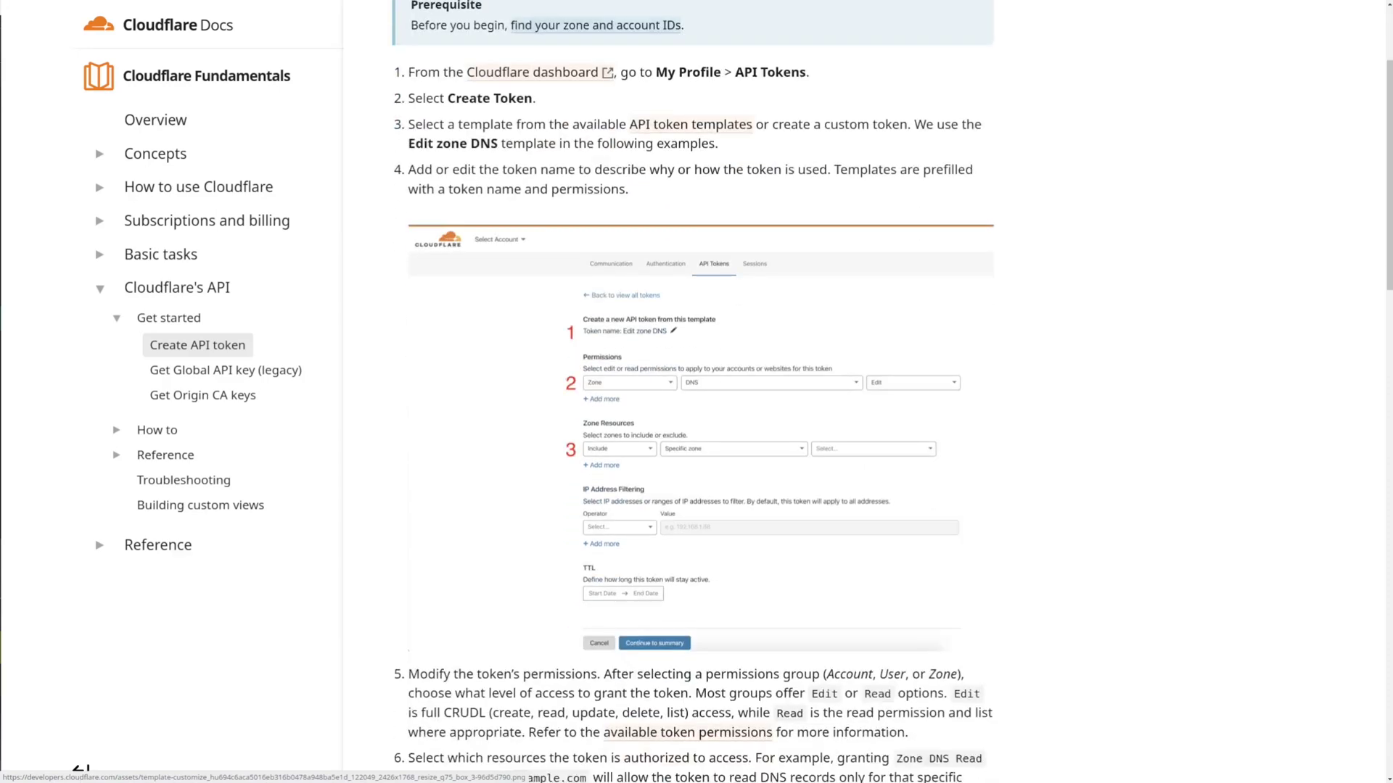
pyautogui.scroll(-5, 693, 391)
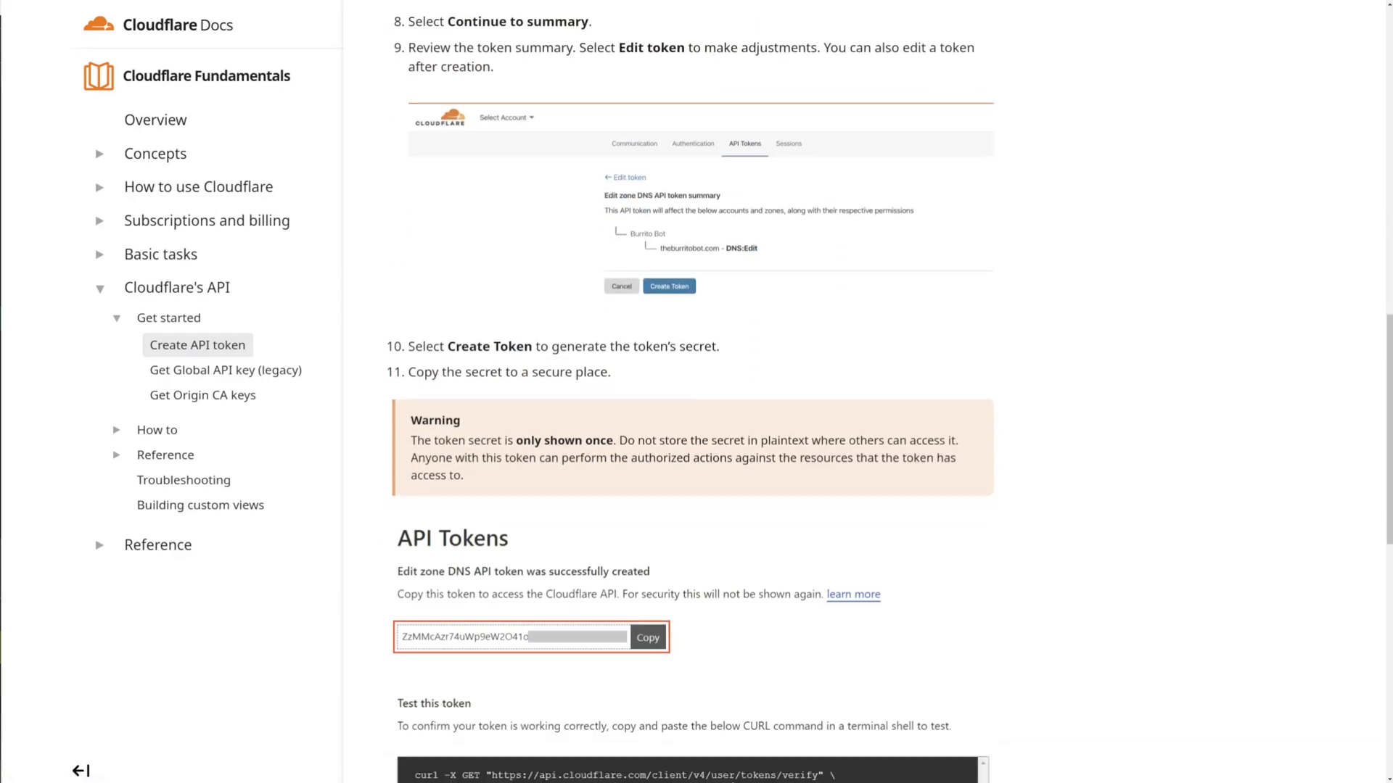
pyautogui.scroll(-8, 692, 391)
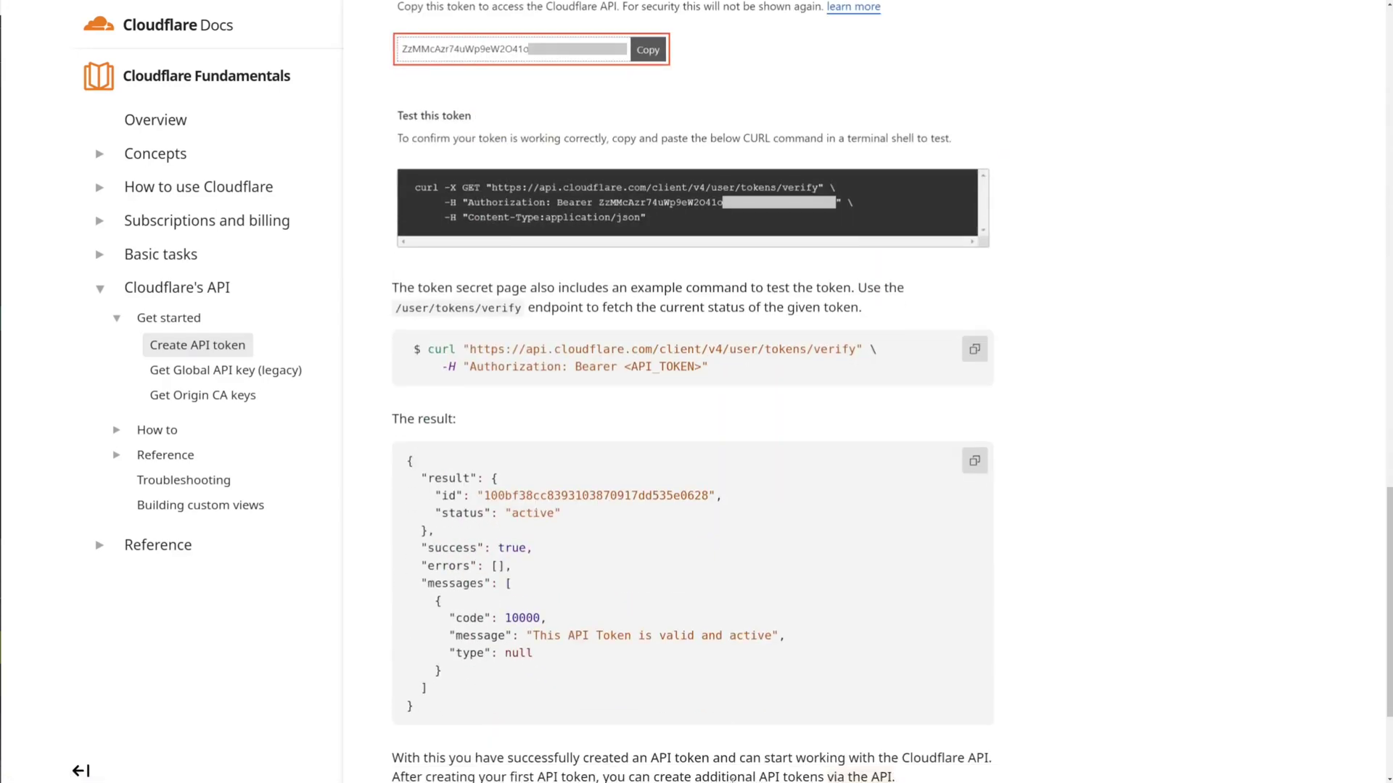
pyautogui.scroll(-3, 732, 778)
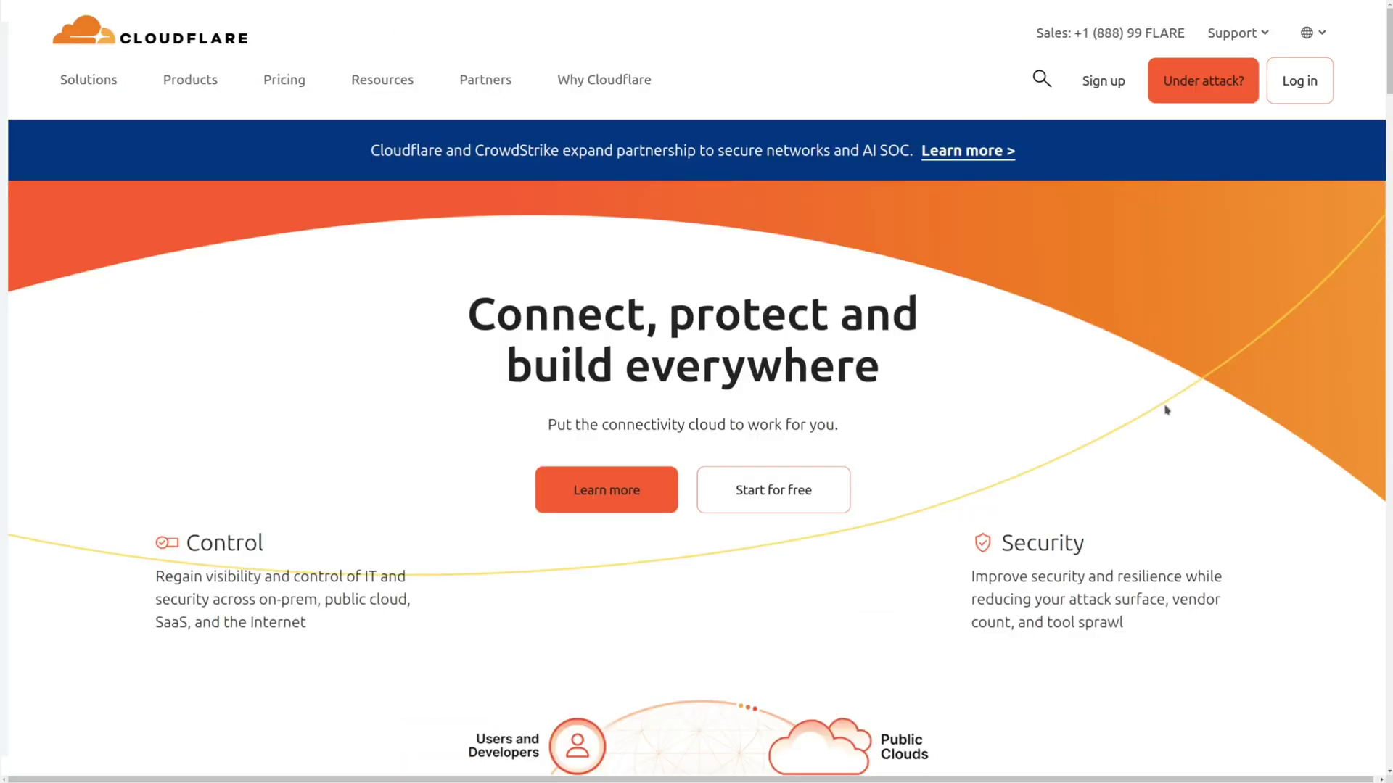
# Sign in and add a DNS-only record myrouter pointing to 125.34.67.33, keeping TTL Auto
pyautogui.click(1295, 81)
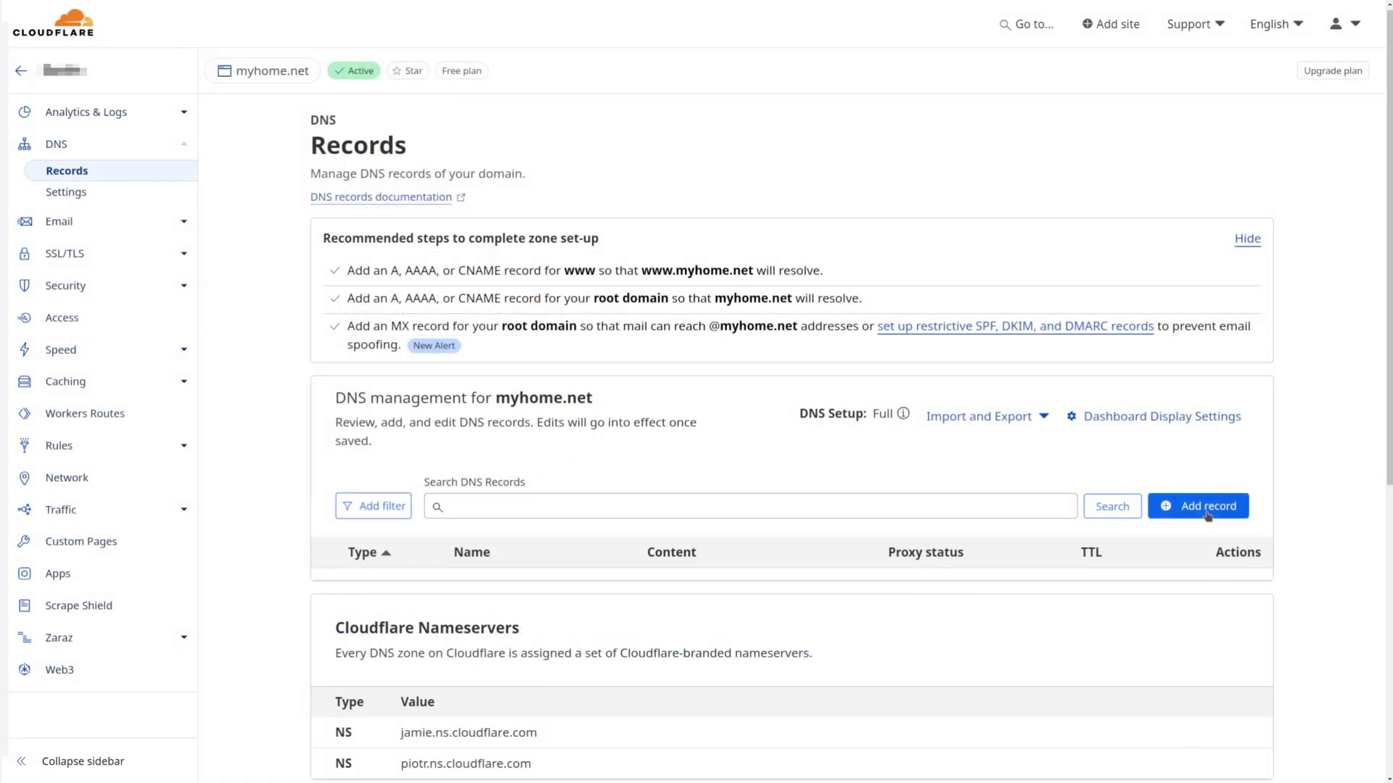
pyautogui.click(1208, 513)
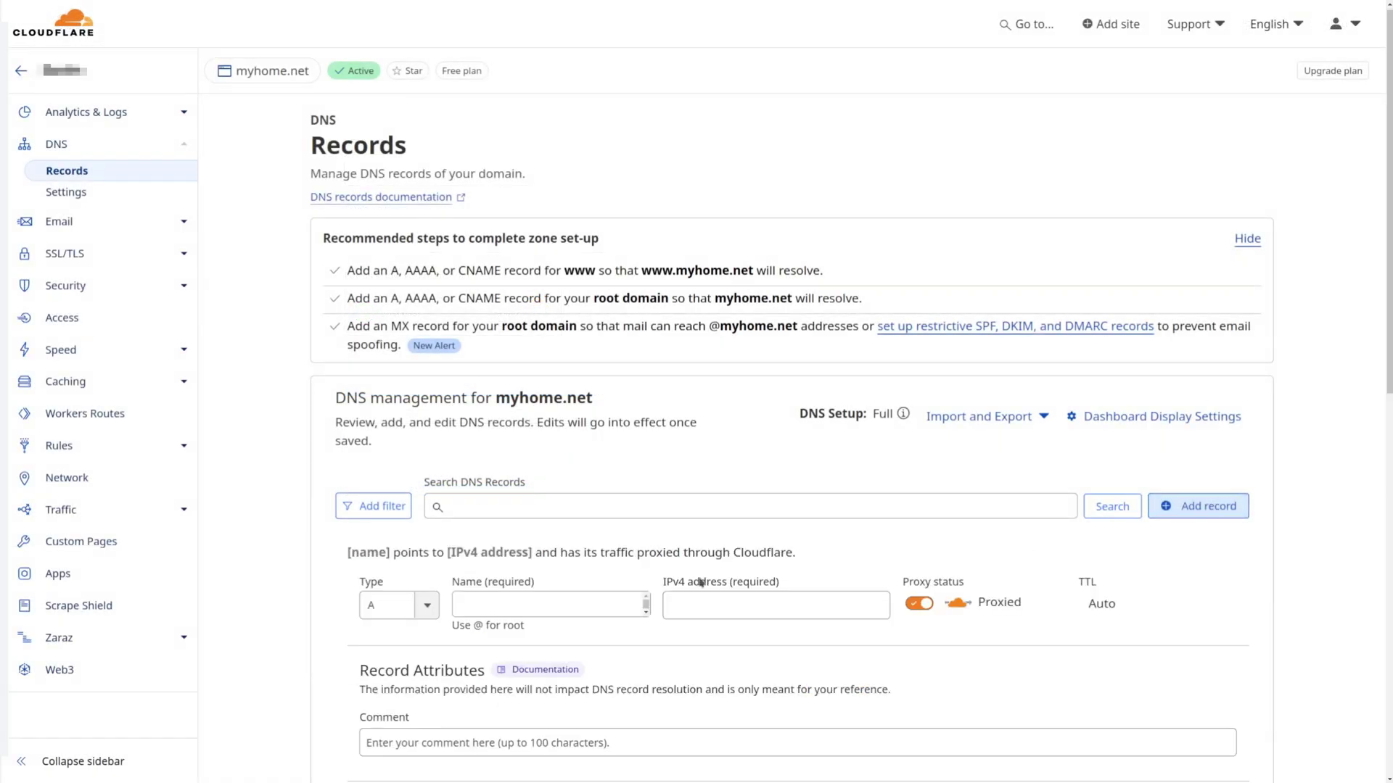
pyautogui.write('myrouter')
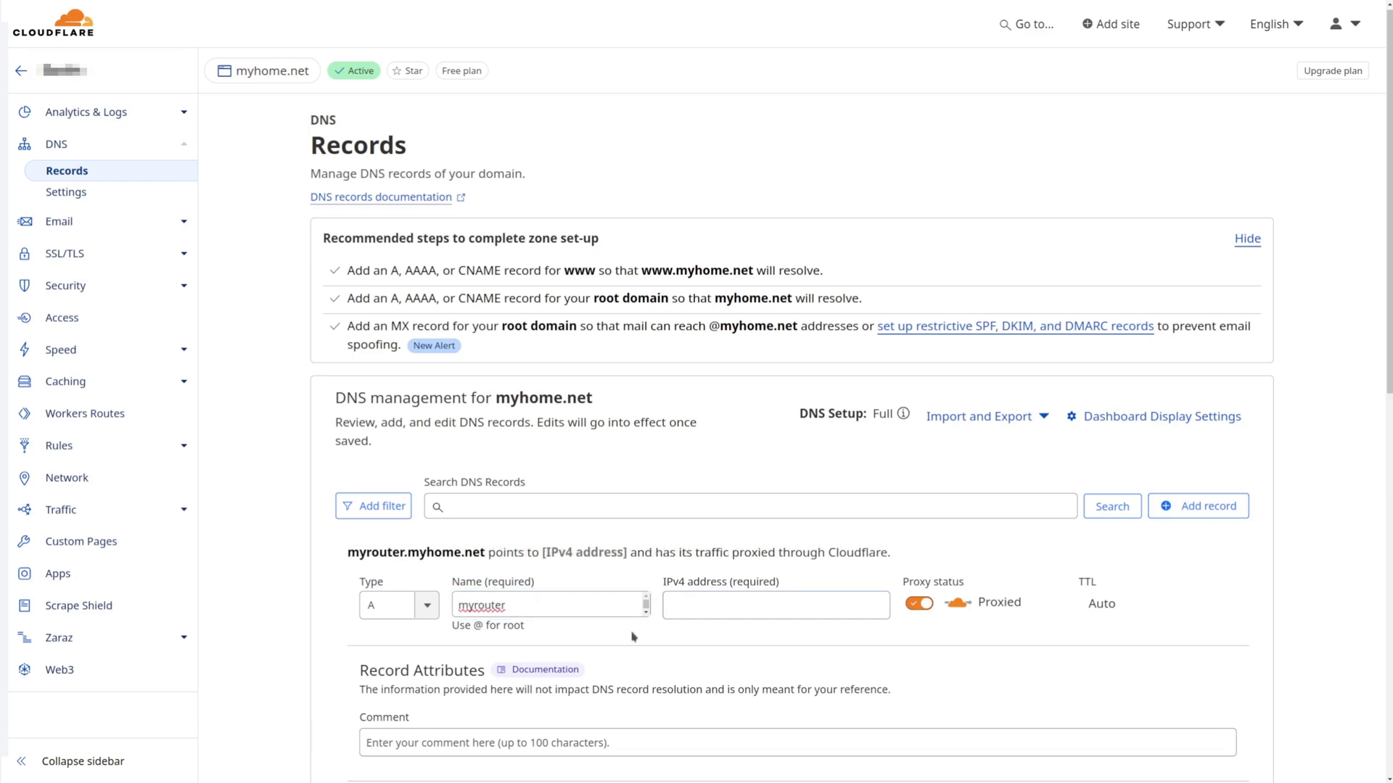
pyautogui.click(680, 599)
pyautogui.write('12')
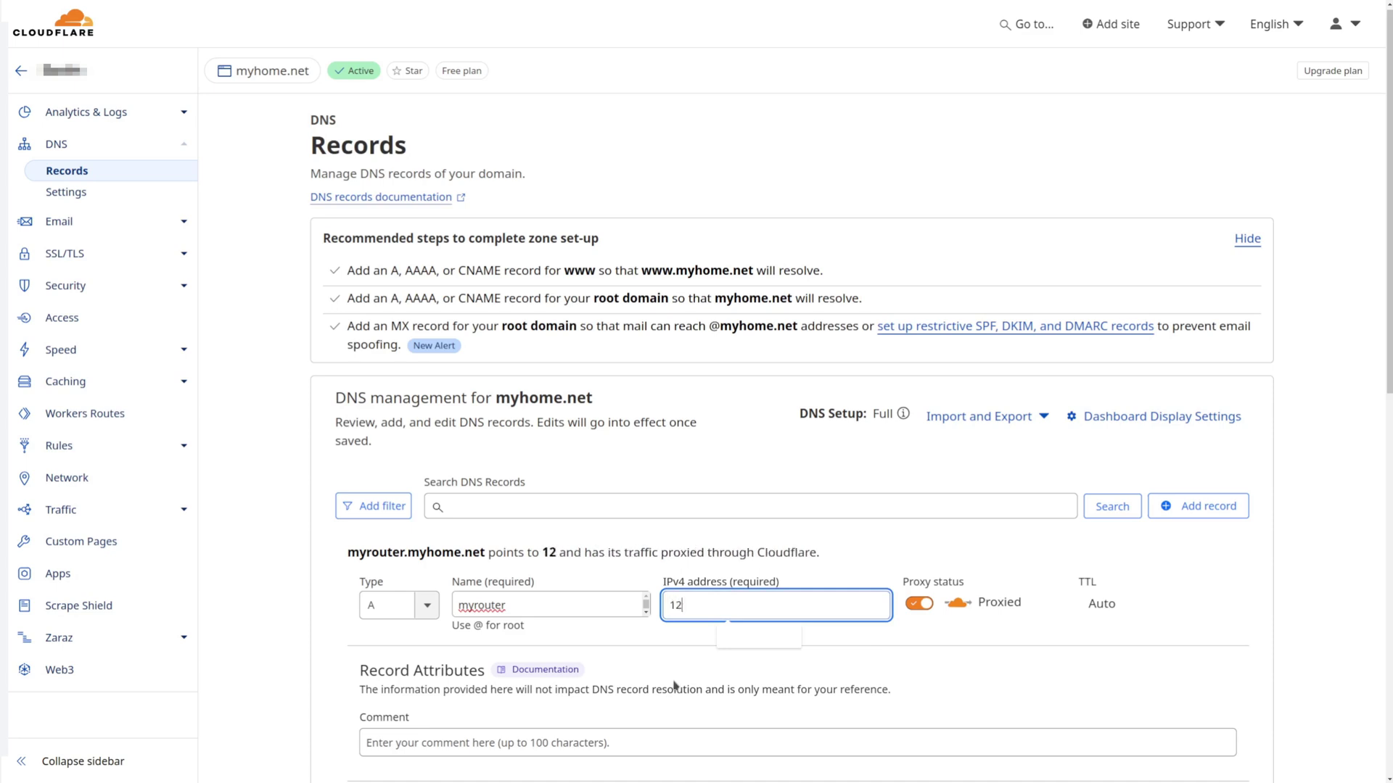
pyautogui.write('5.34.')
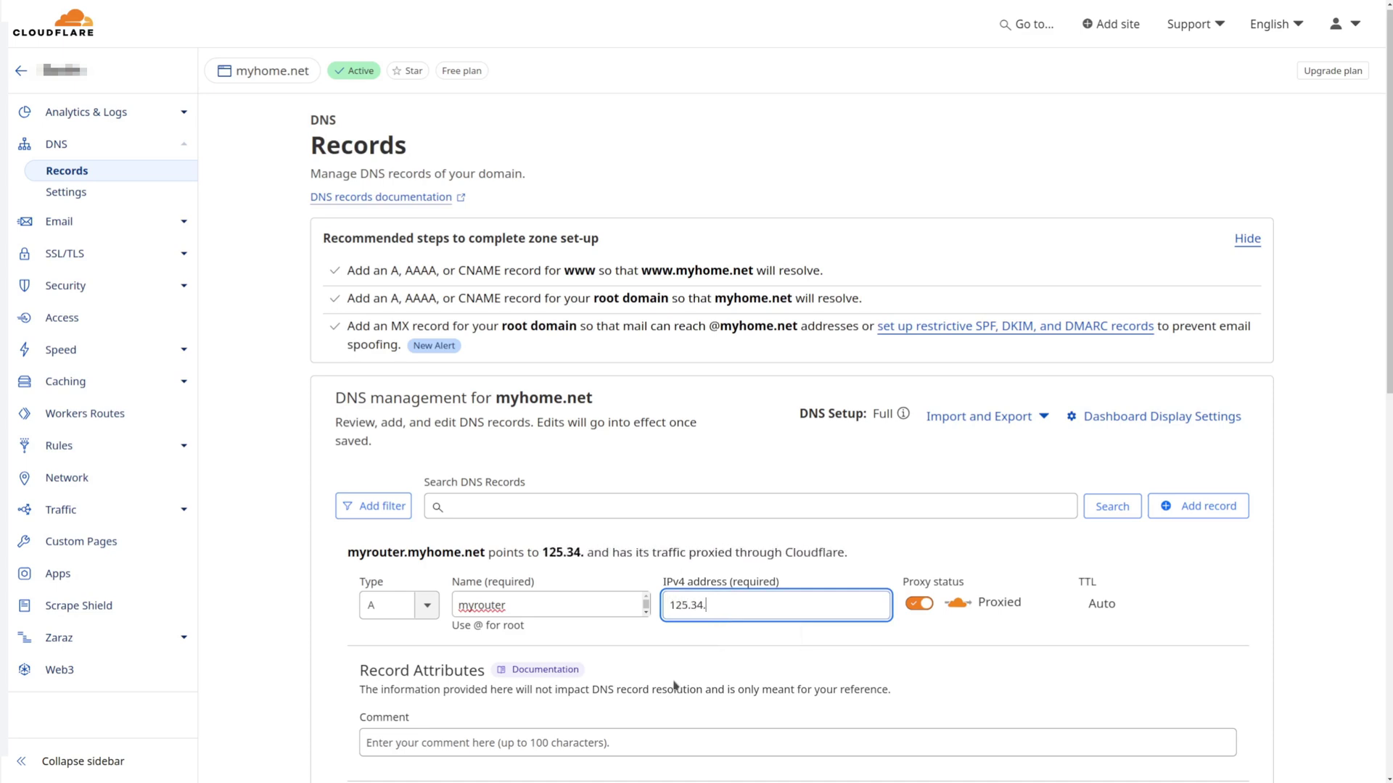
pyautogui.write('67.33')
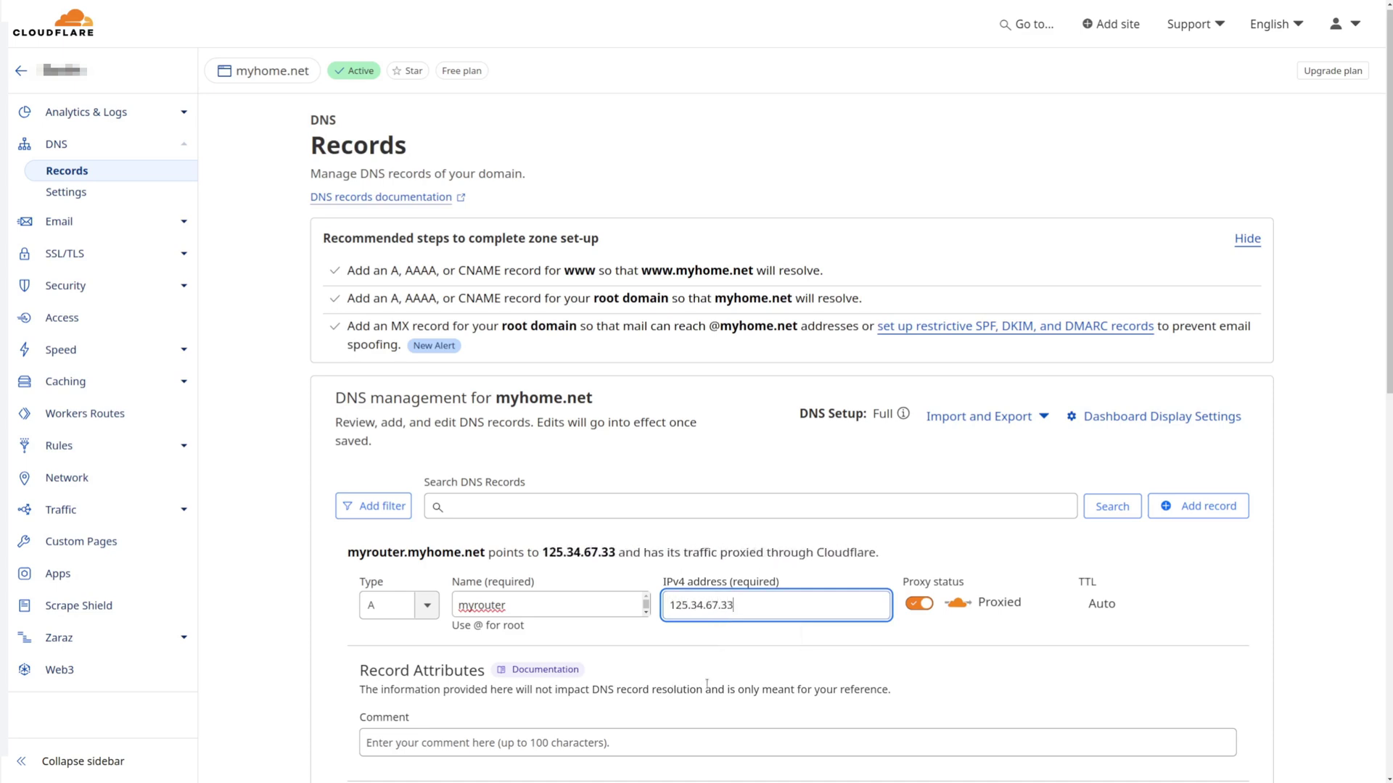
pyautogui.click(922, 605)
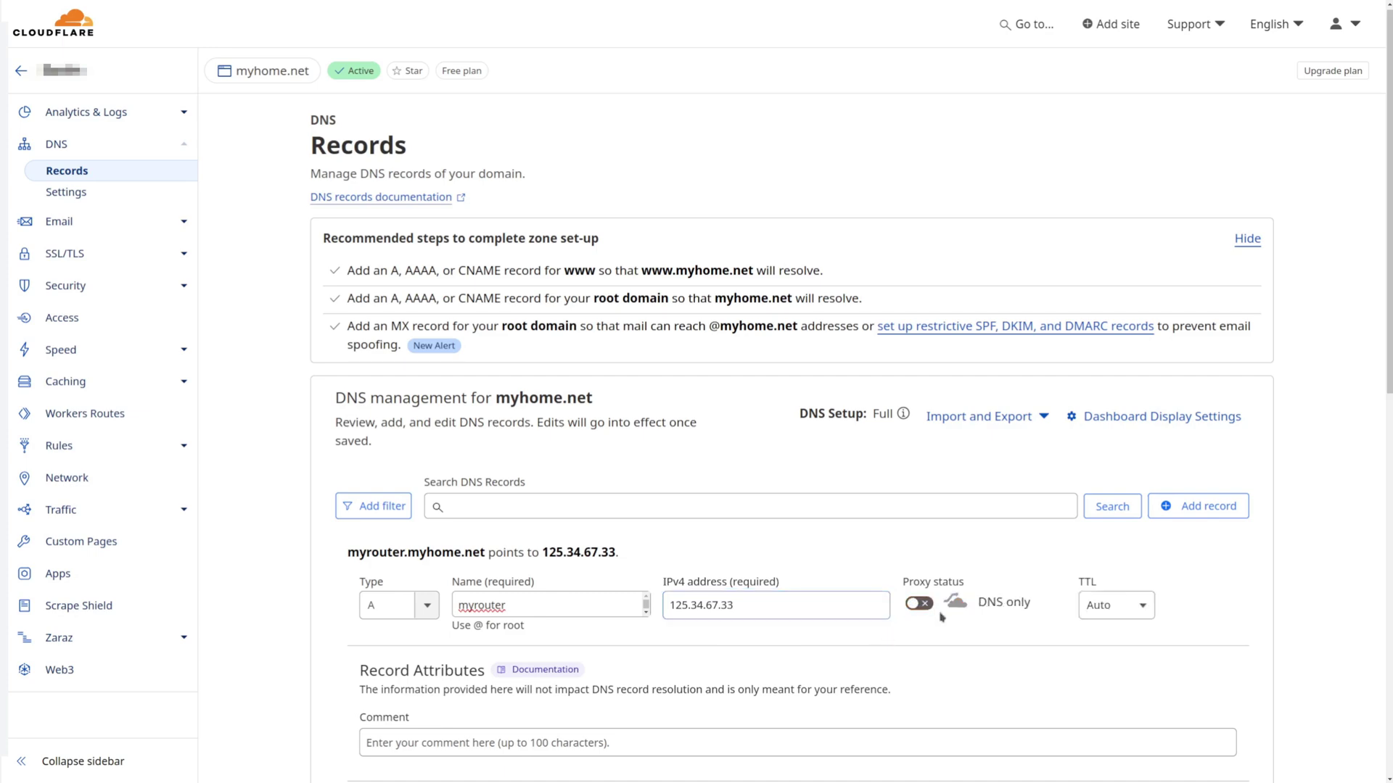
pyautogui.click(1101, 612)
pyautogui.press('Escape')
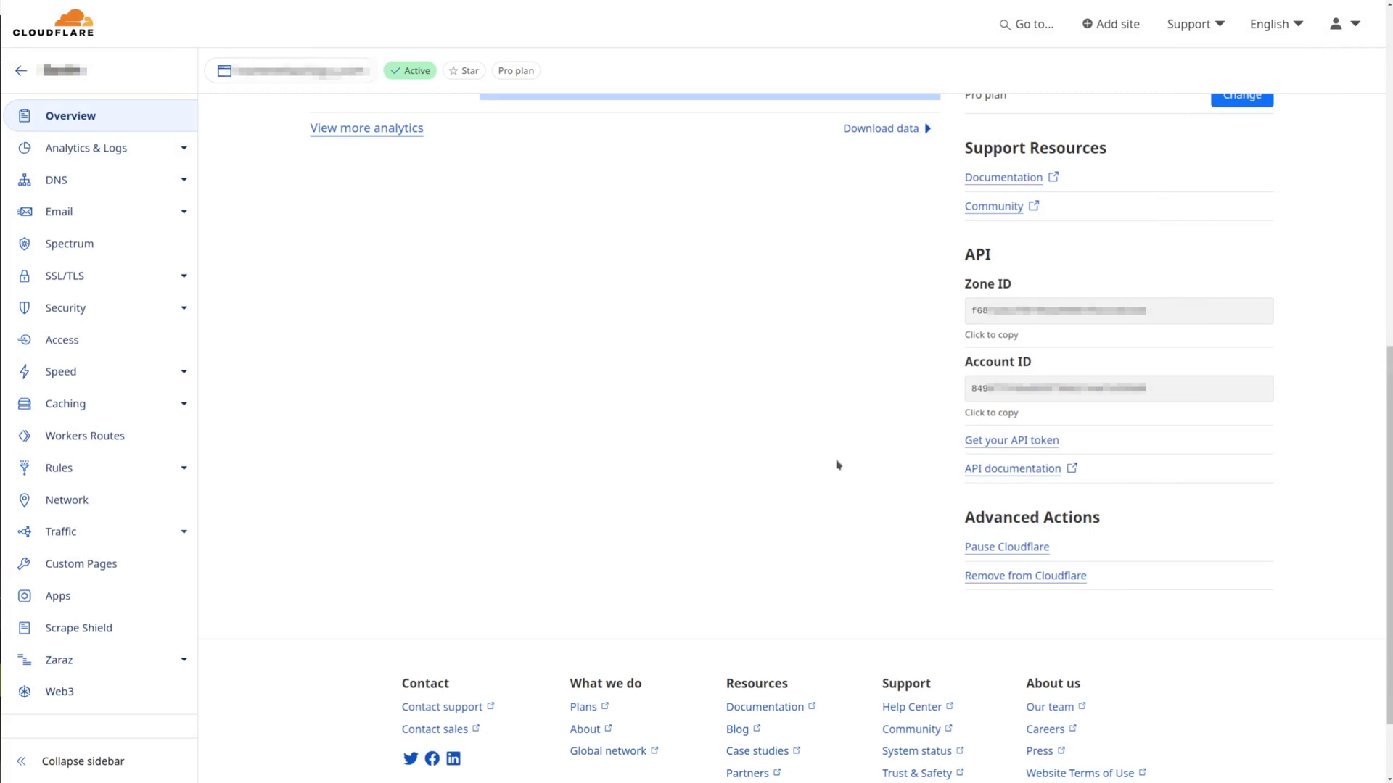
# Start a new API token from the Edit zone DNS template and edit its name
pyautogui.click(1019, 444)
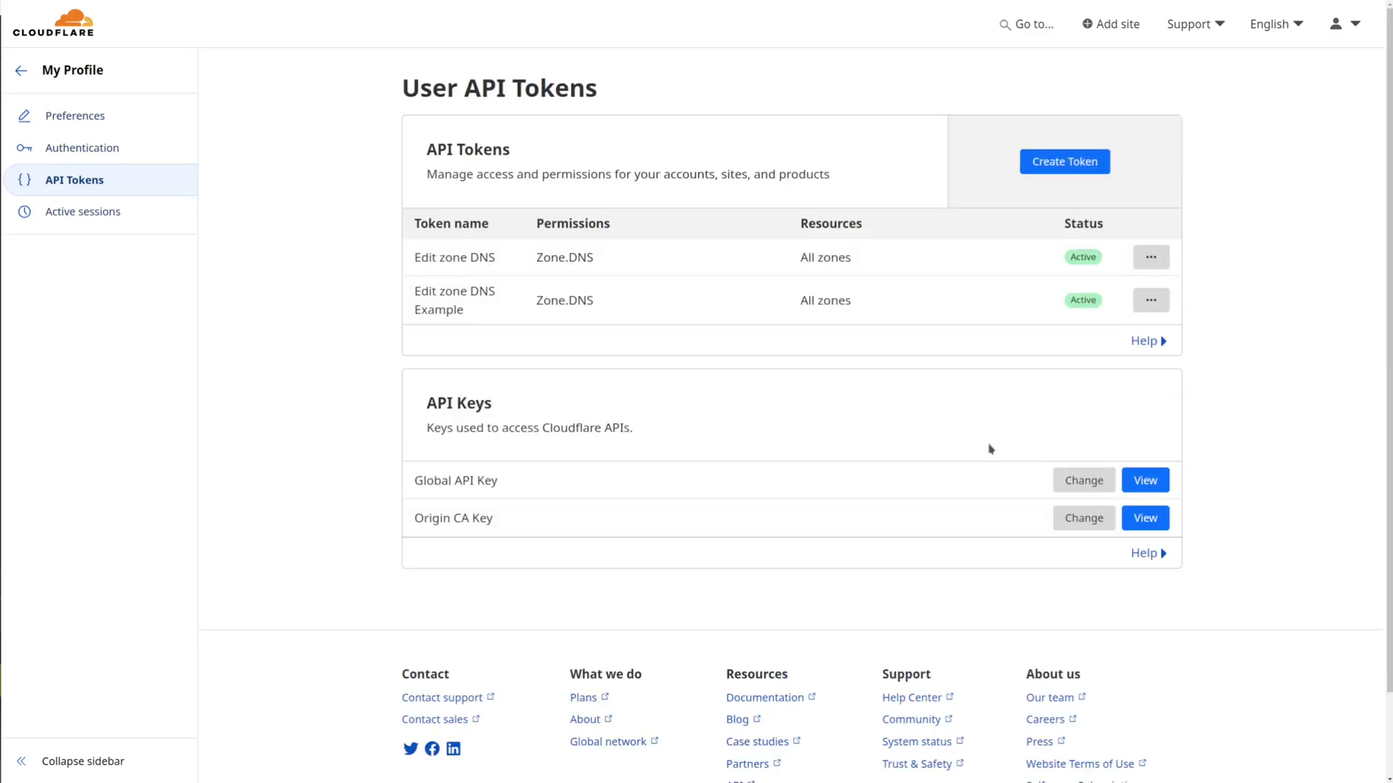
pyautogui.click(1064, 166)
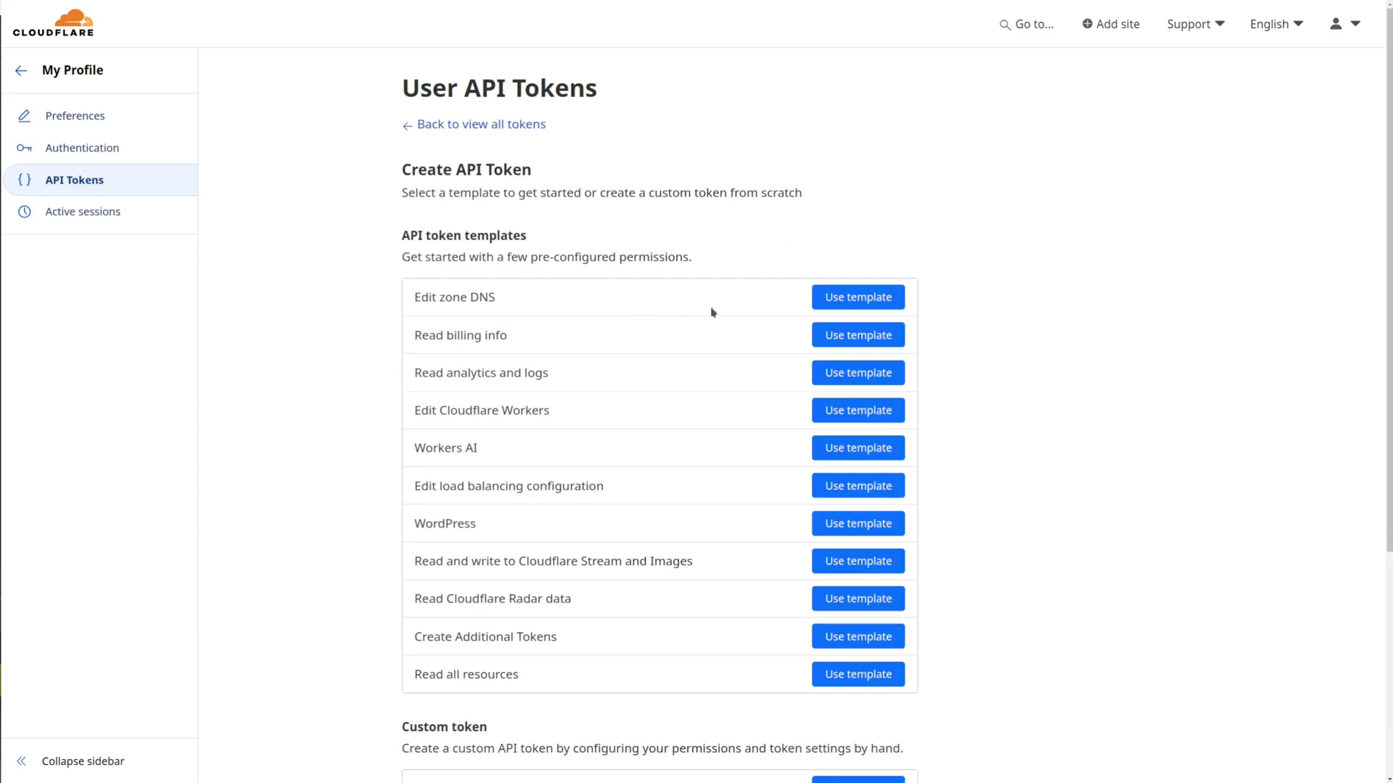
pyautogui.click(870, 303)
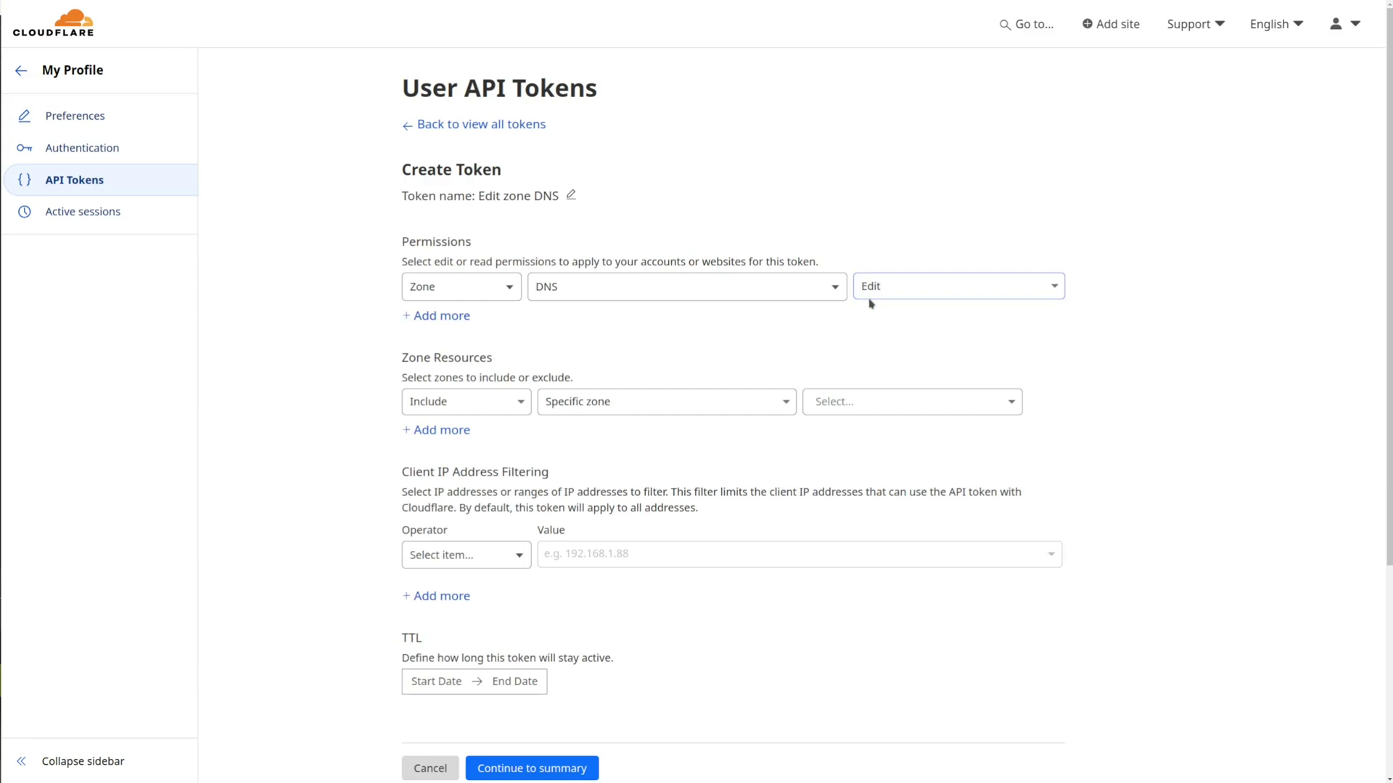
pyautogui.click(573, 198)
pyautogui.click(560, 217)
pyautogui.press('Home')
pyautogui.hotkey('ctrl', 'shift', 'Right')
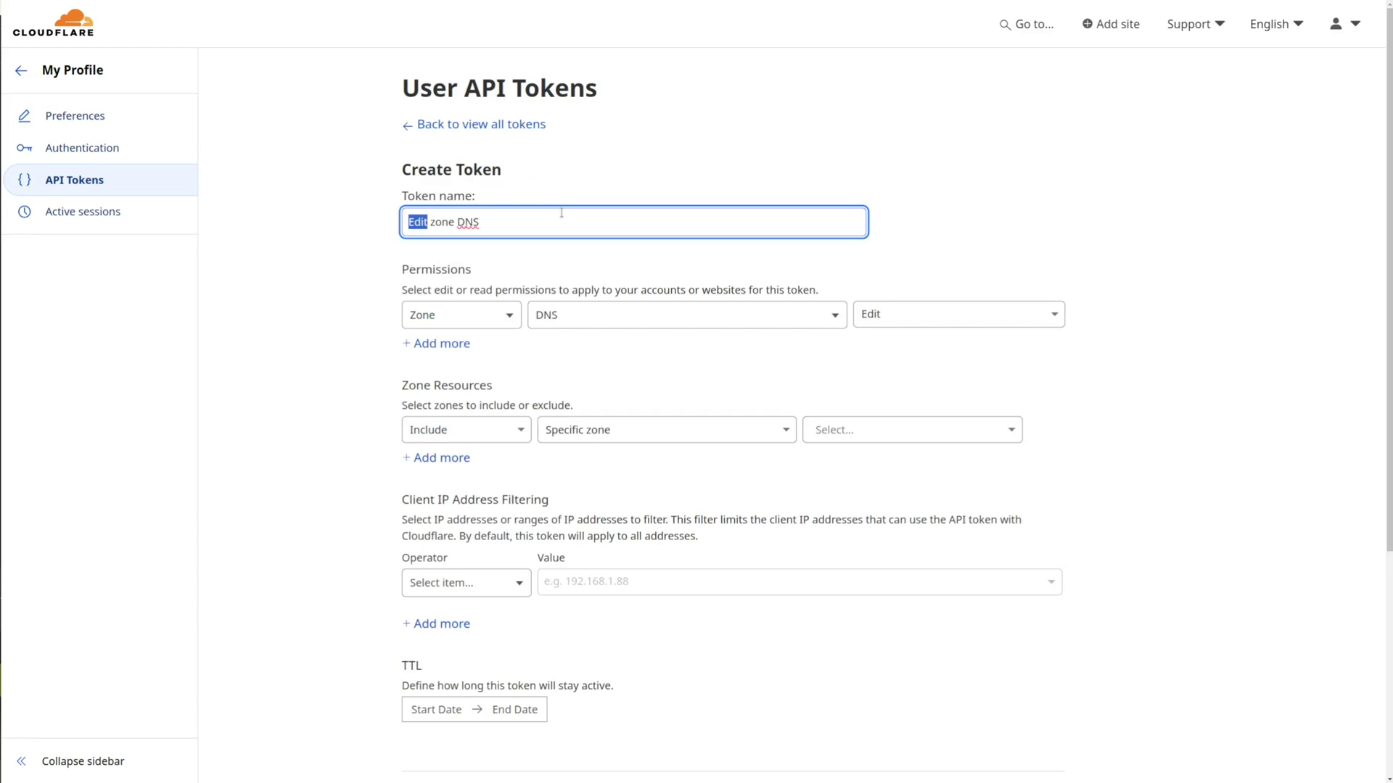
pyautogui.press('End')
pyautogui.click(573, 362)
# Scope the token to all zones, create it, and paste the copied token into Kate
pyautogui.click(608, 429)
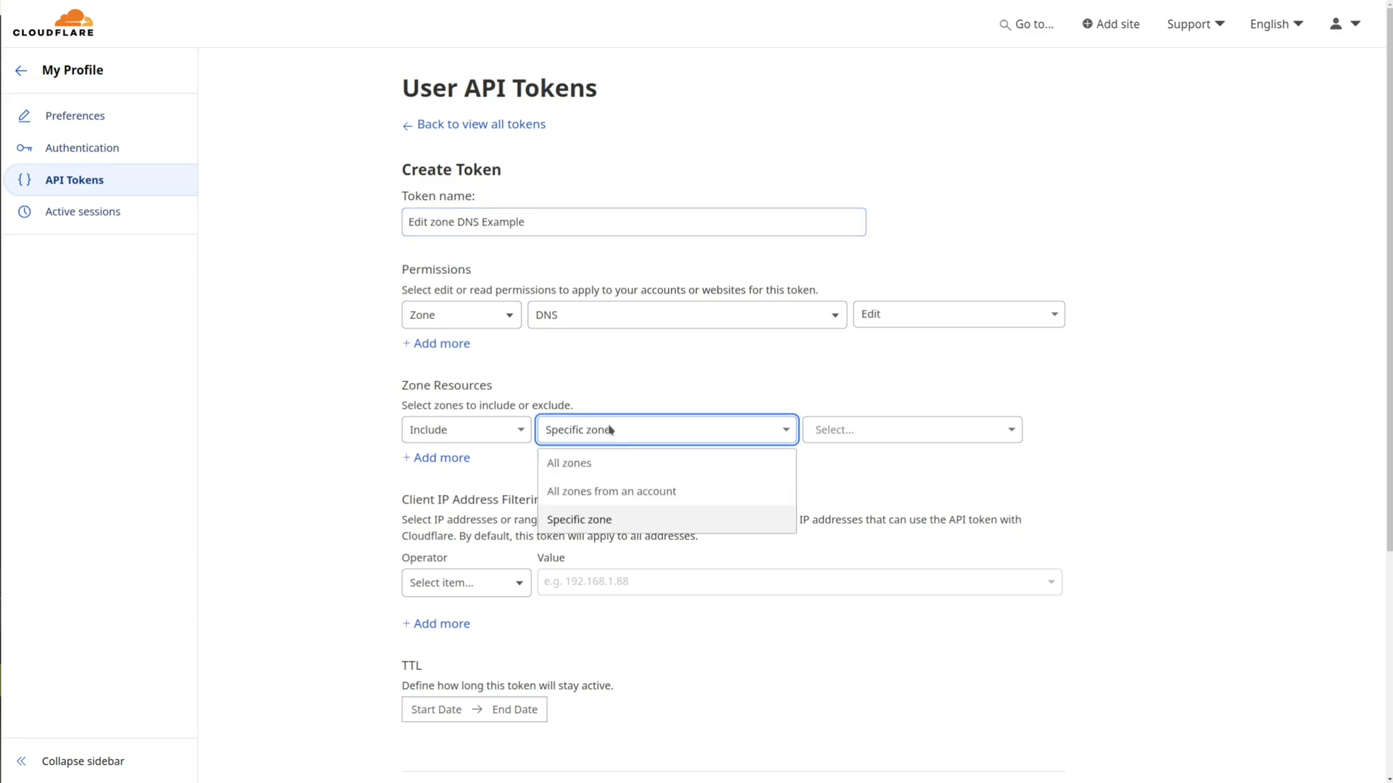
pyautogui.click(619, 464)
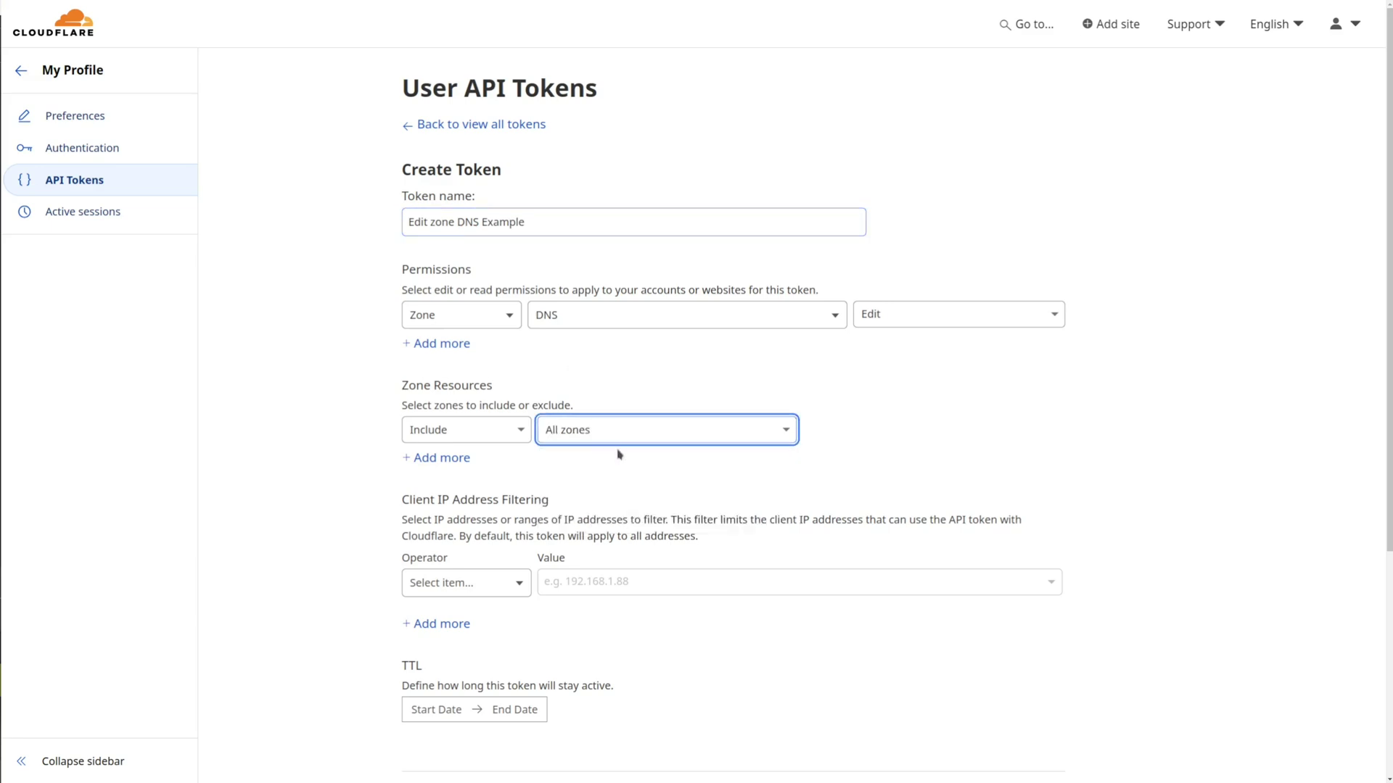
pyautogui.scroll(-3, 571, 622)
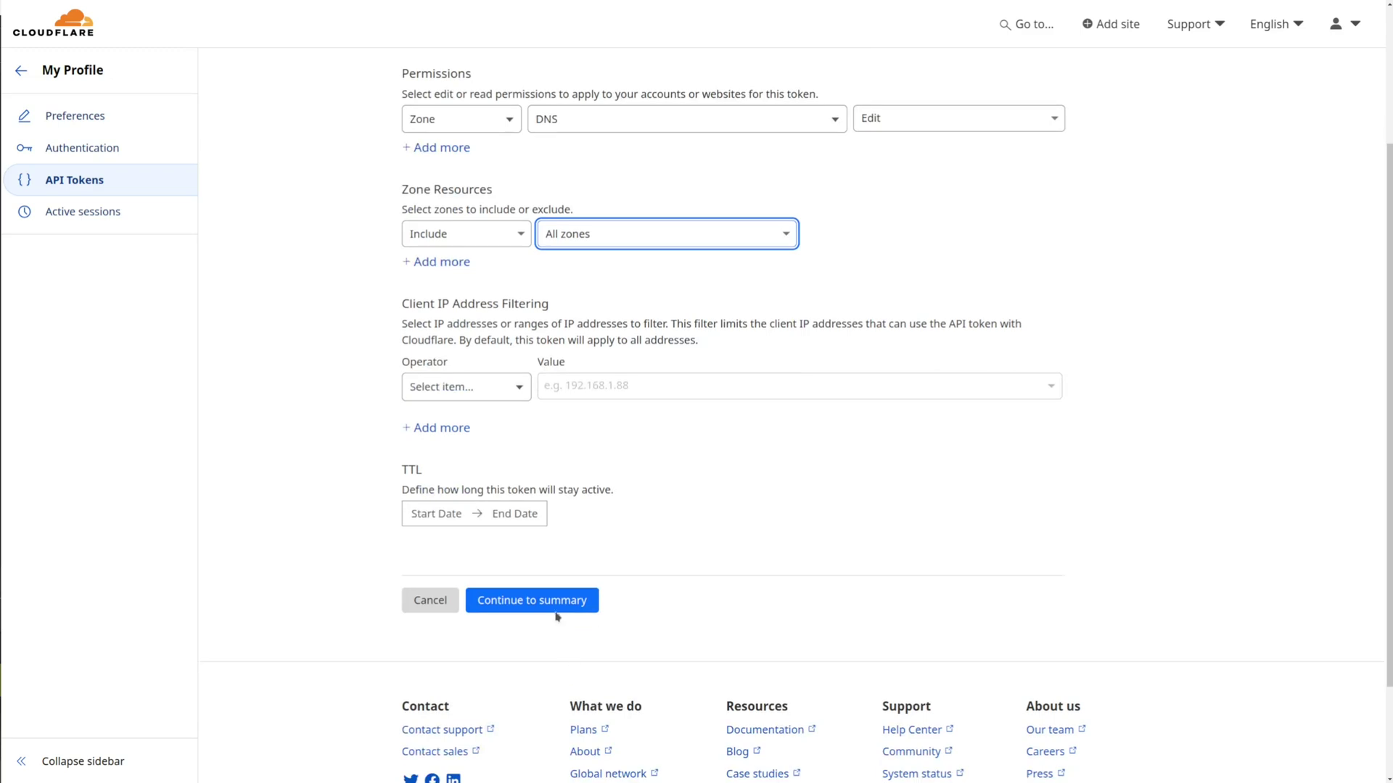
pyautogui.click(556, 611)
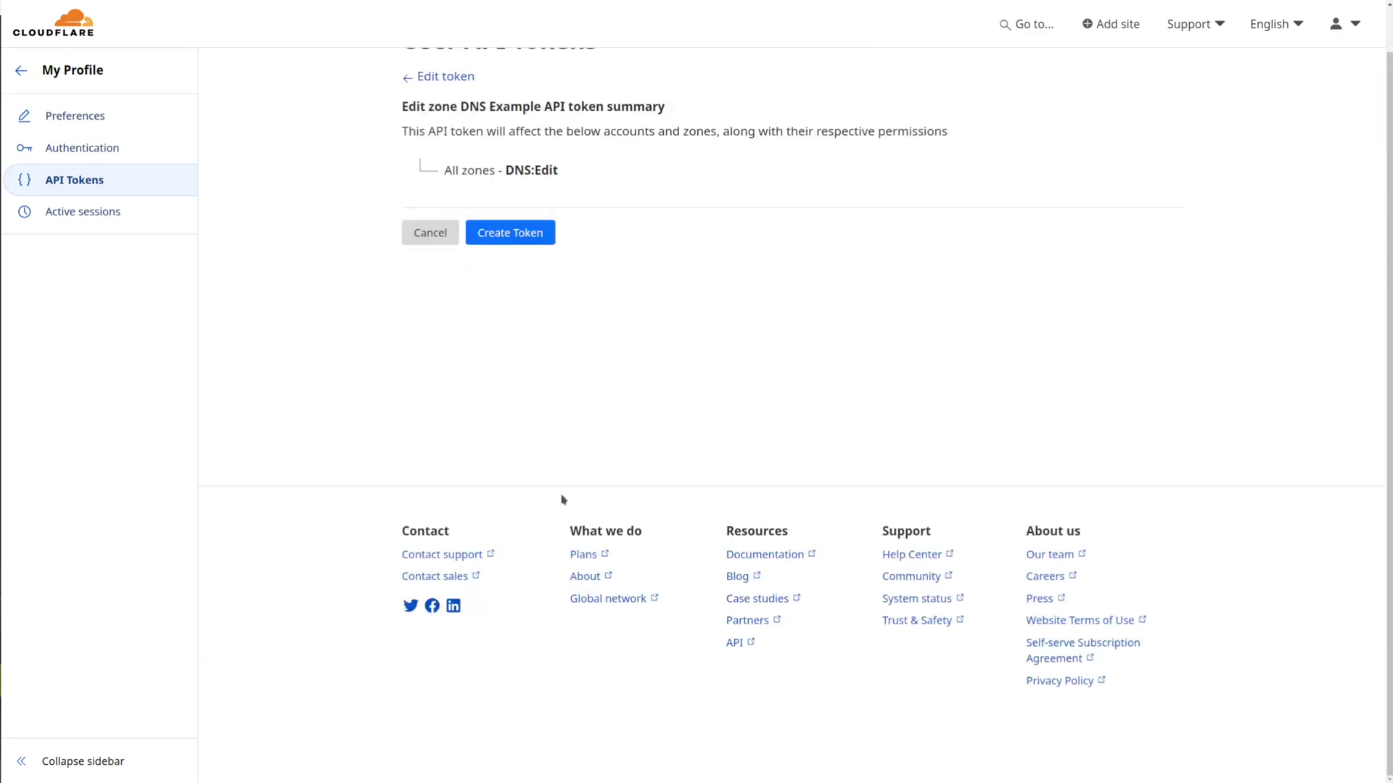
pyautogui.click(521, 234)
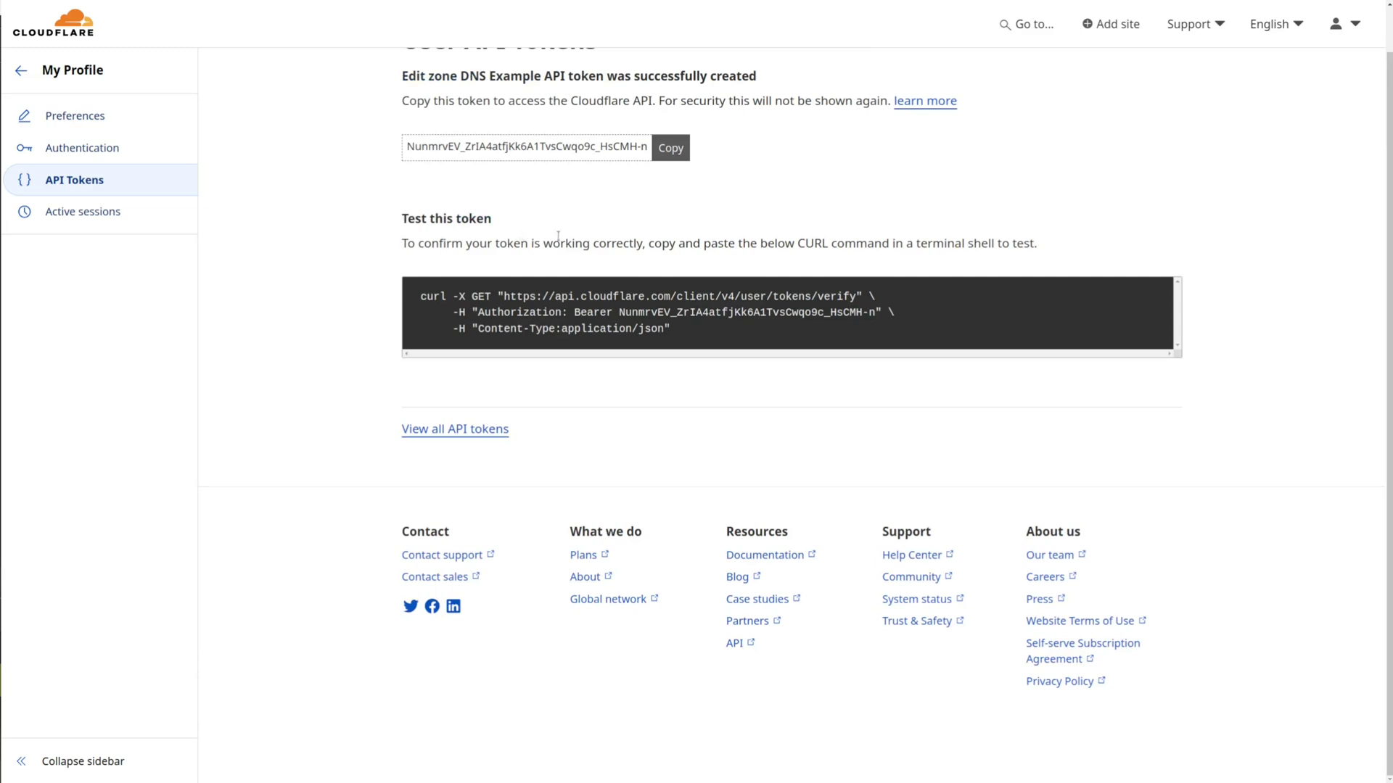
pyautogui.scroll(1, 558, 236)
pyautogui.click(670, 195)
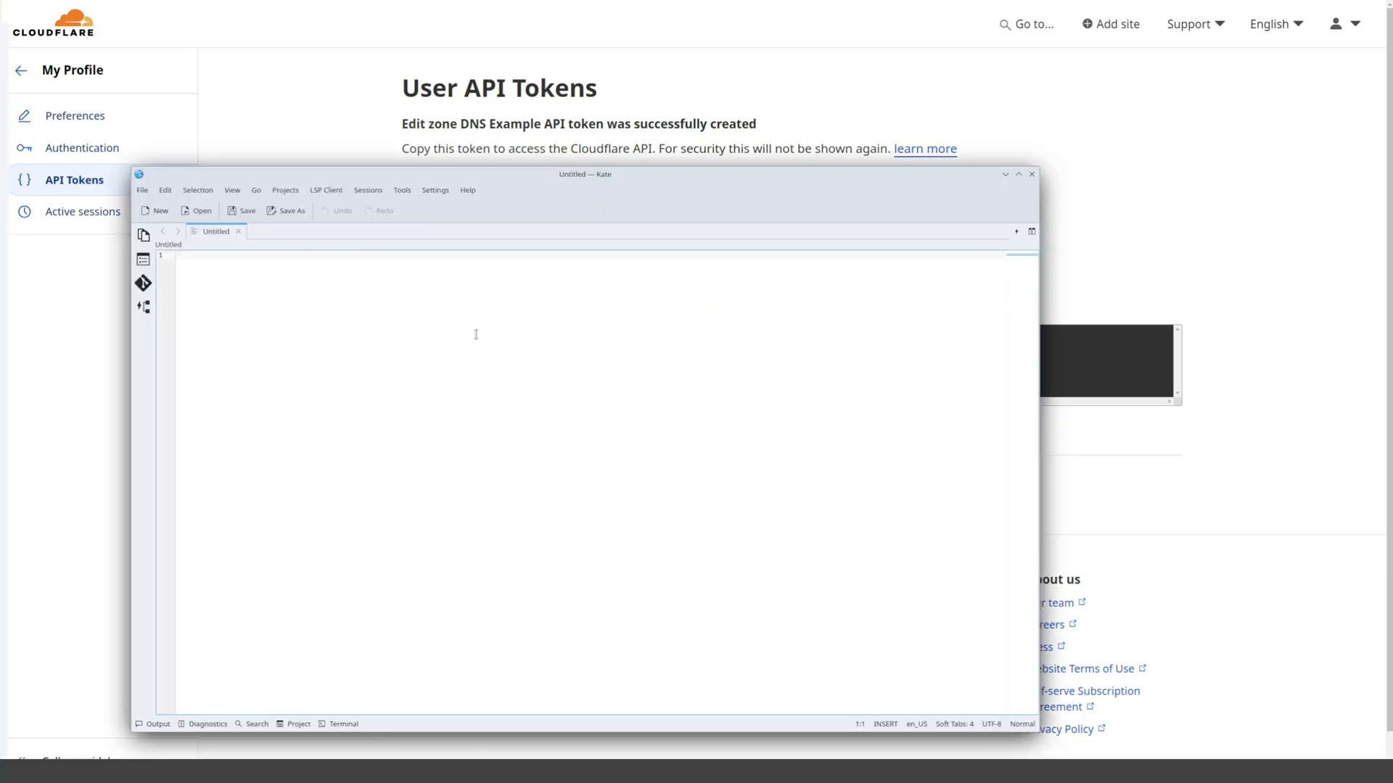
pyautogui.hotkey('ctrl', 'v')
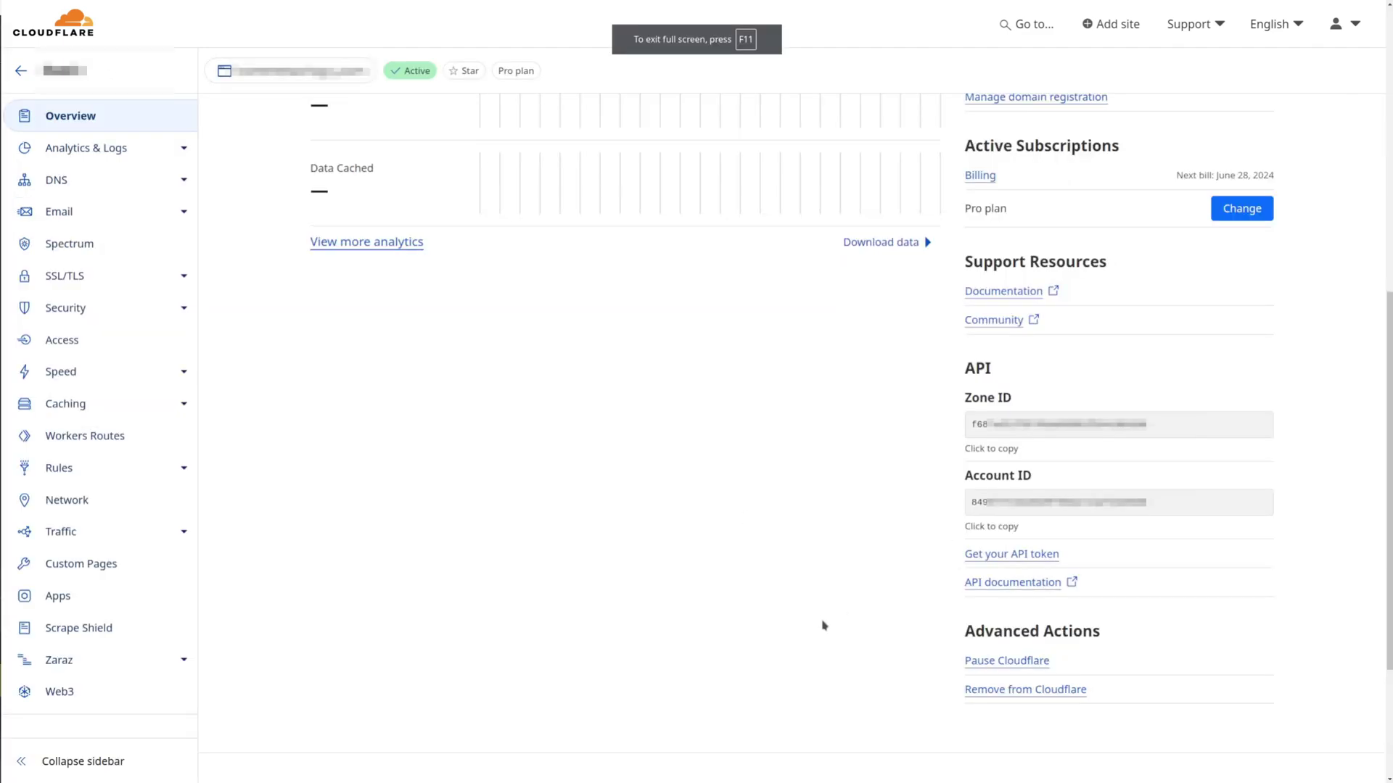
# Copy the Account ID and Zone ID from the domain's Overview page
pyautogui.click(978, 536)
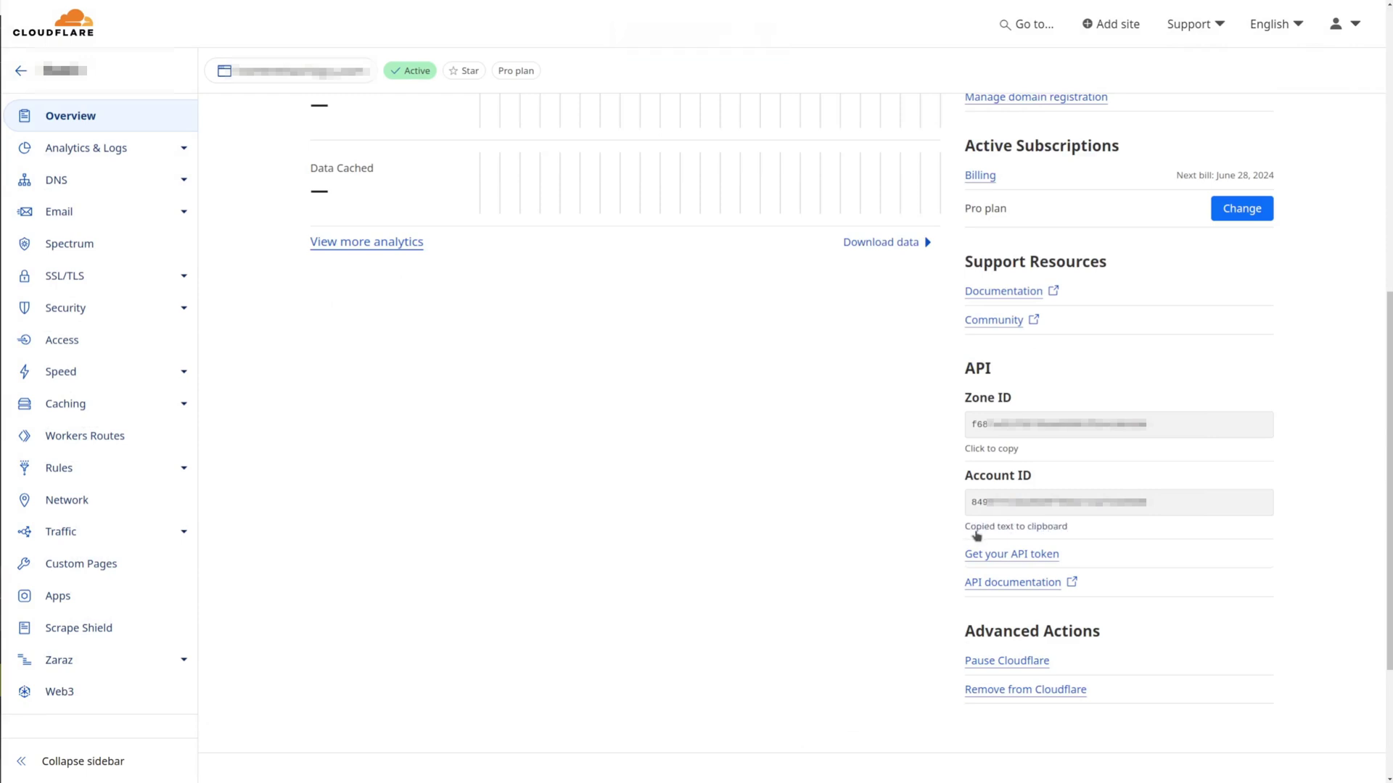
pyautogui.click(982, 450)
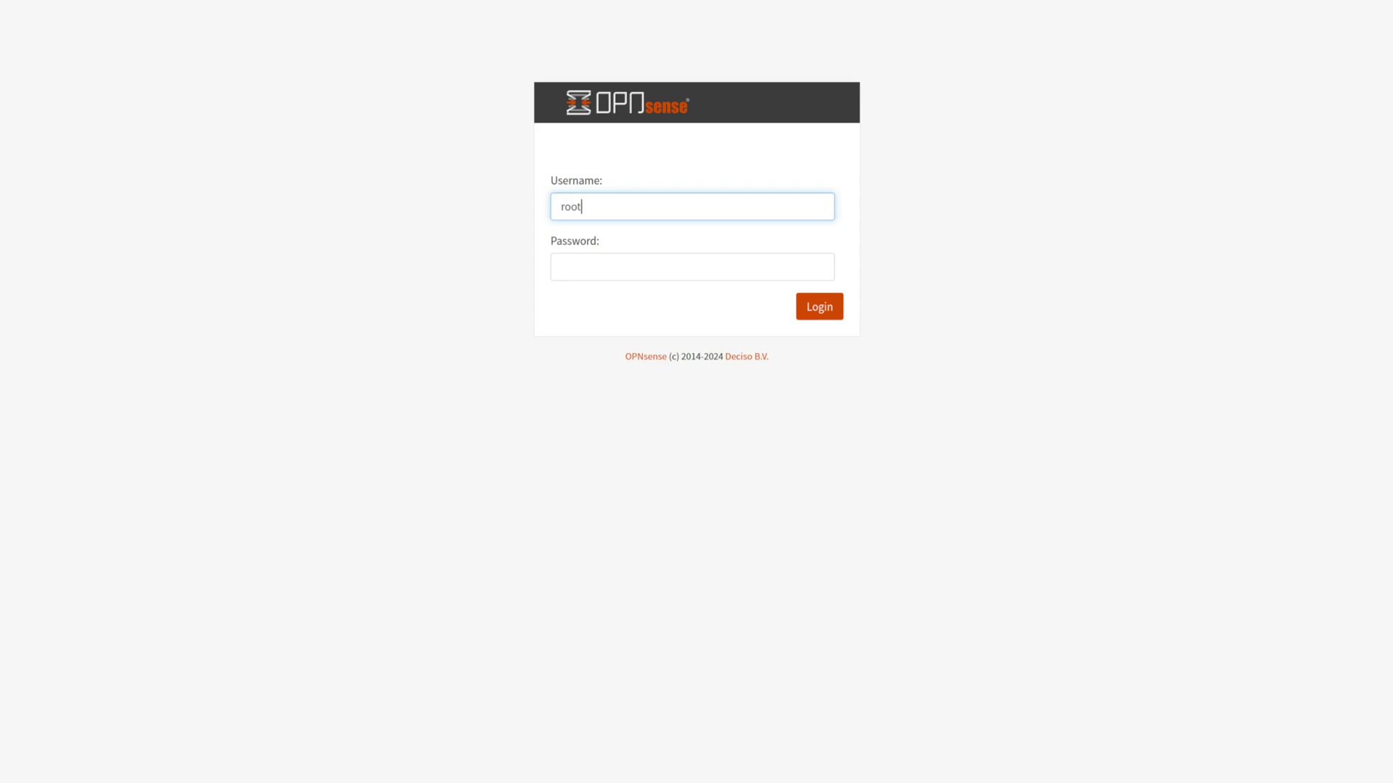
# Log in as root and install the os-acme-client plugin from System > Firmware > Plugins
pyautogui.press('Tab')
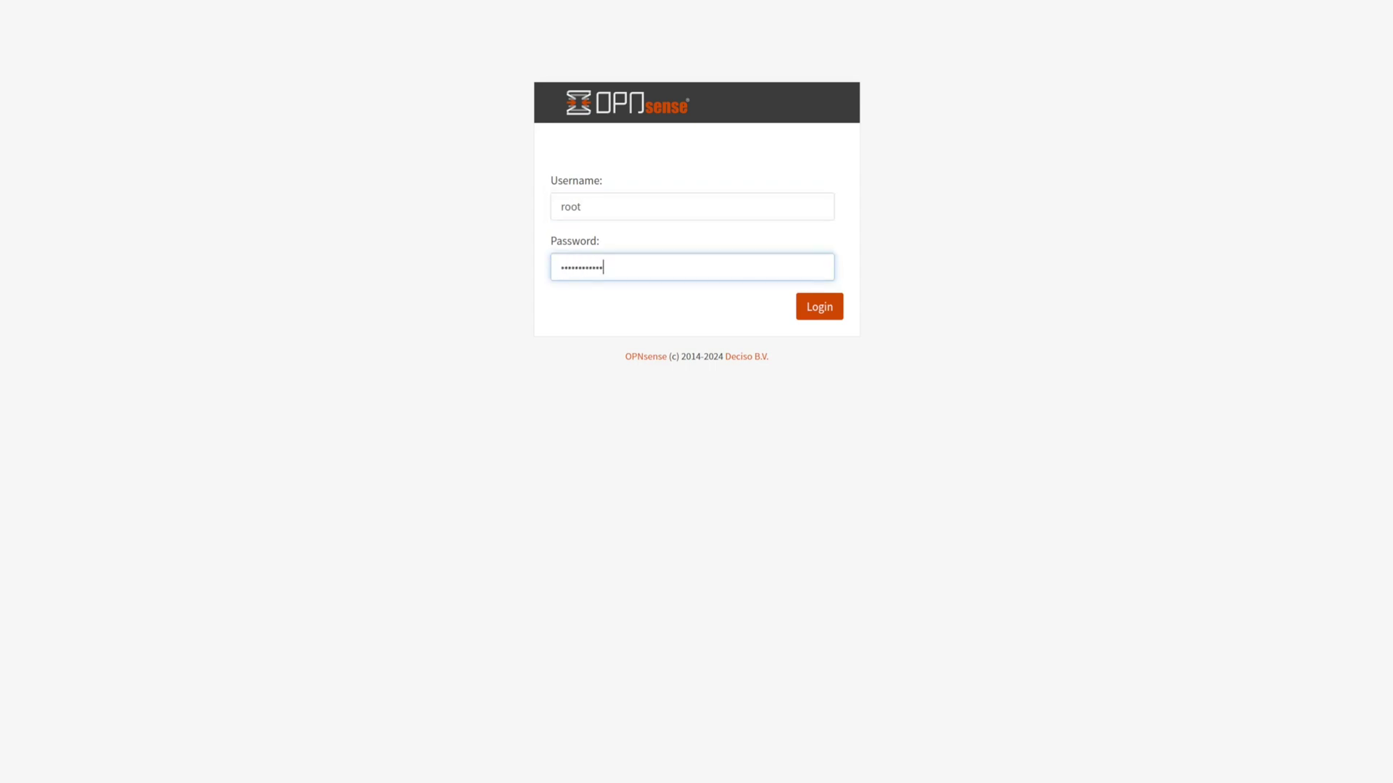
pyautogui.press('Return')
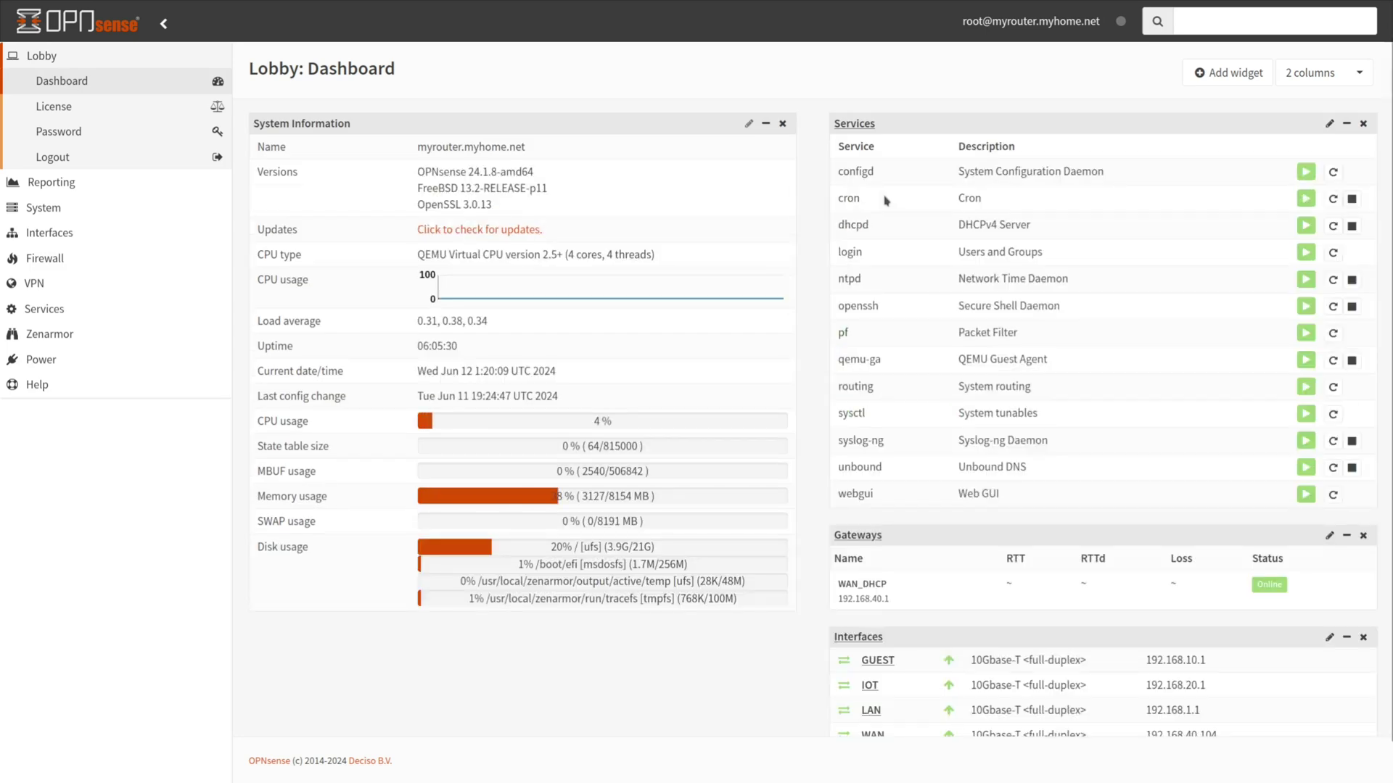
pyautogui.click(67, 212)
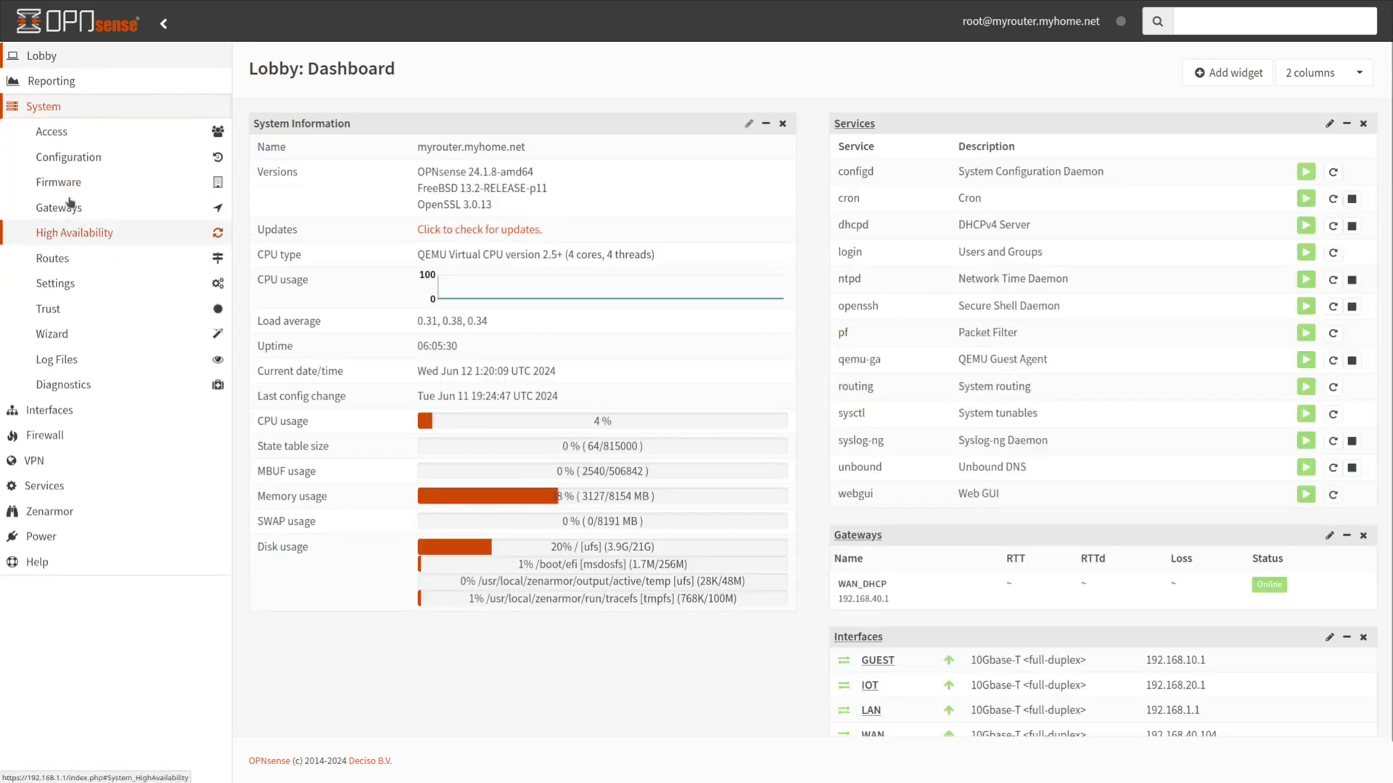
pyautogui.click(65, 183)
pyautogui.click(65, 301)
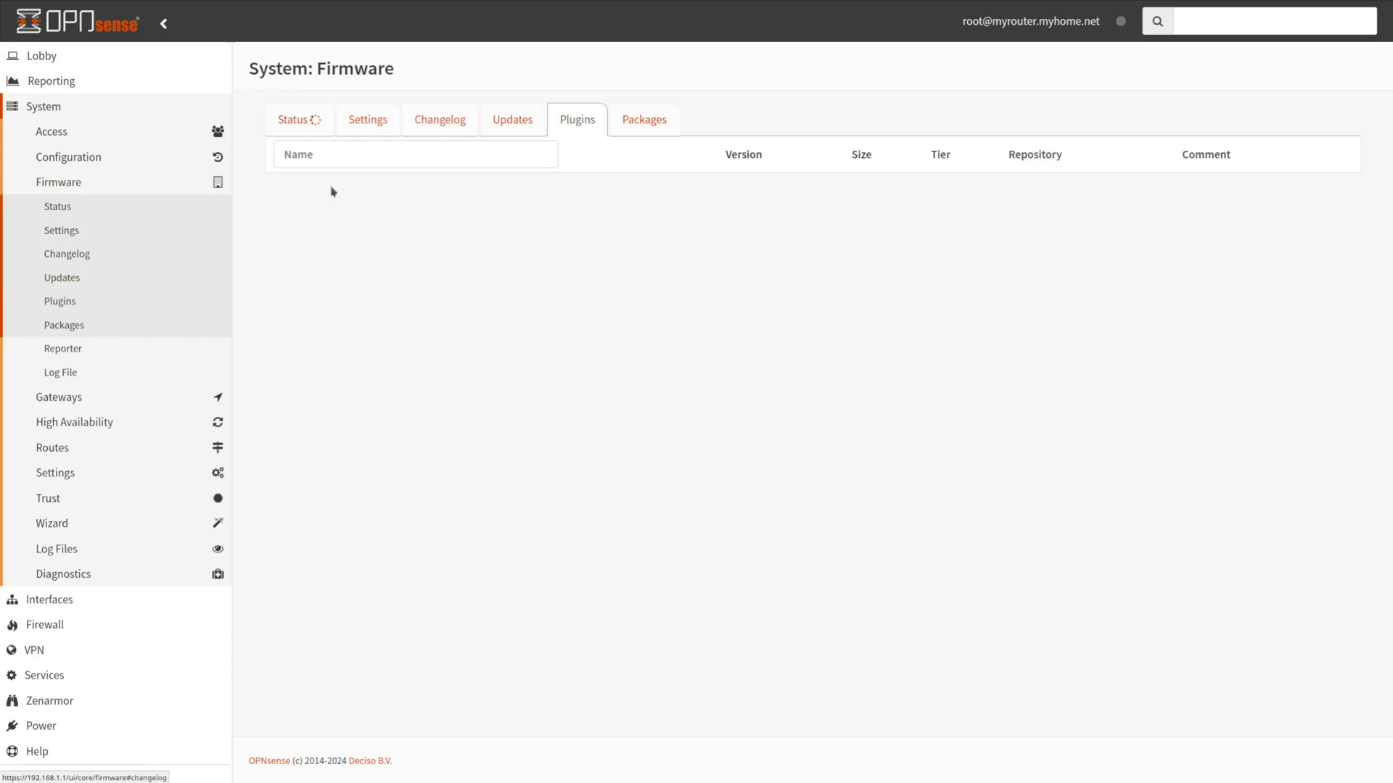
pyautogui.click(363, 155)
pyautogui.write('os-acme')
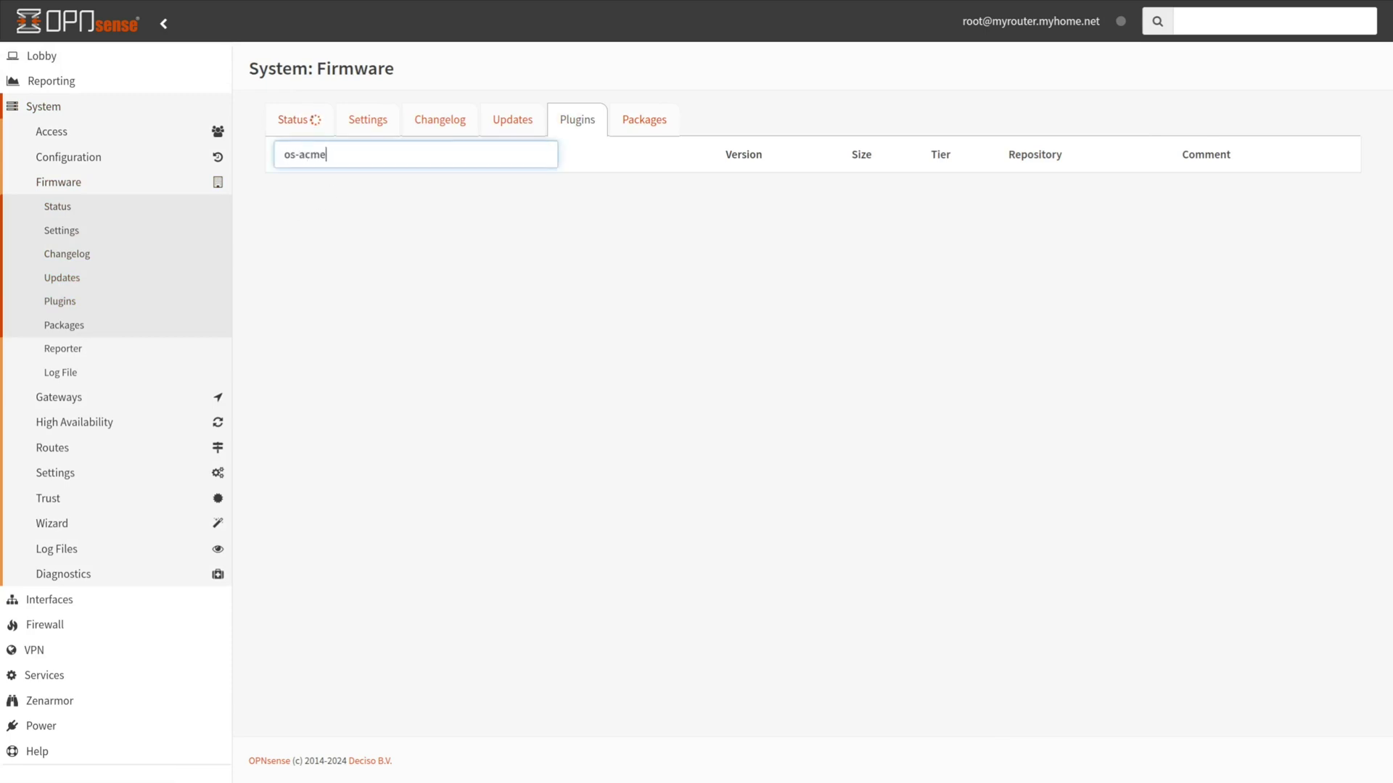
pyautogui.write('-client')
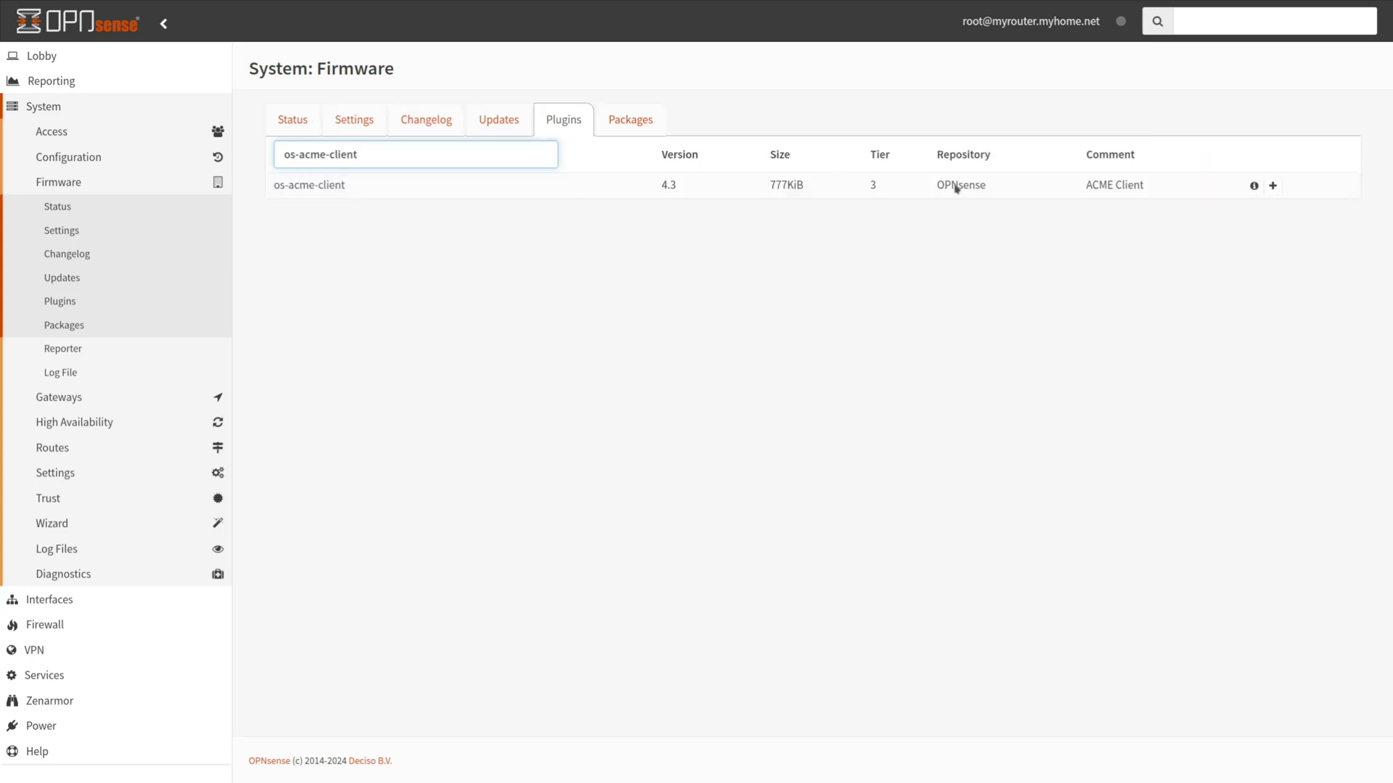
pyautogui.click(1273, 185)
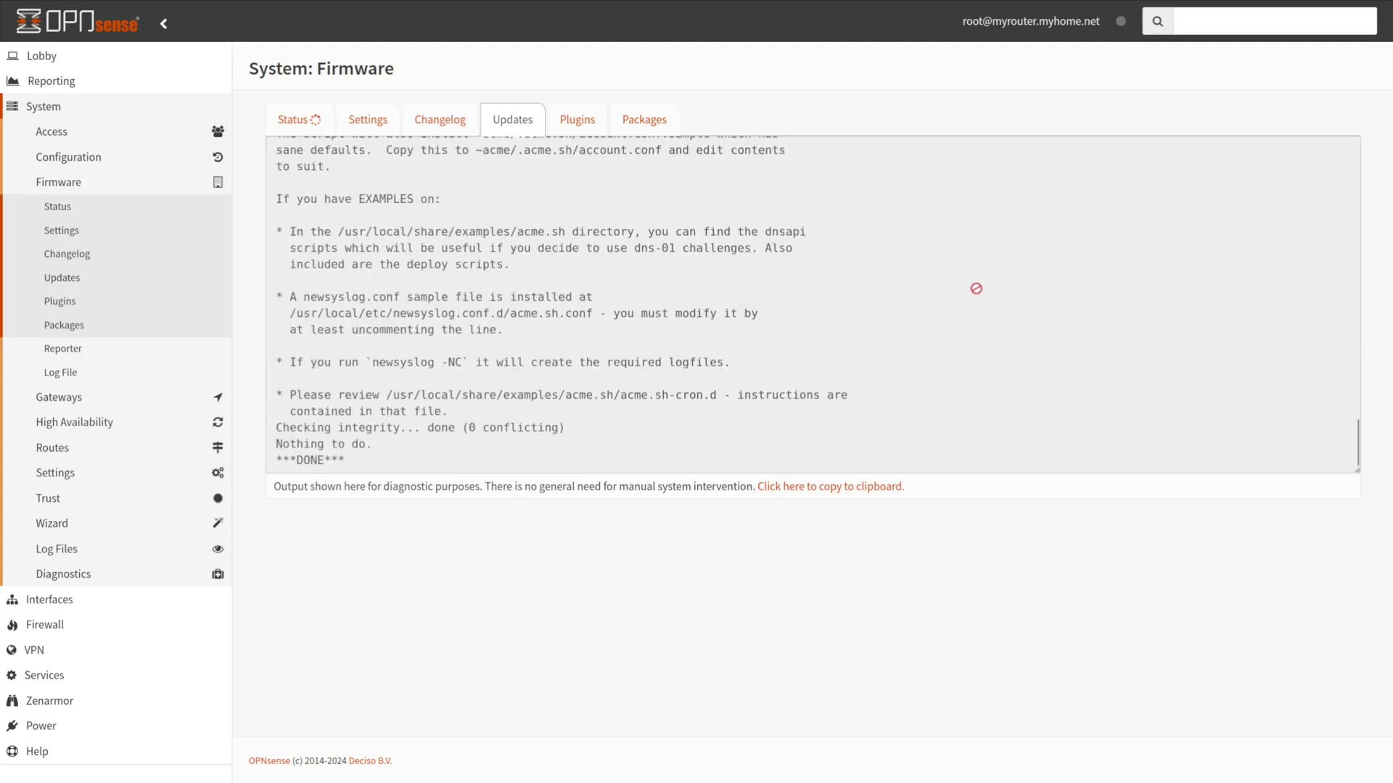
# Confirm the installation and open the new ACME Client certificates page under Services
pyautogui.click(585, 132)
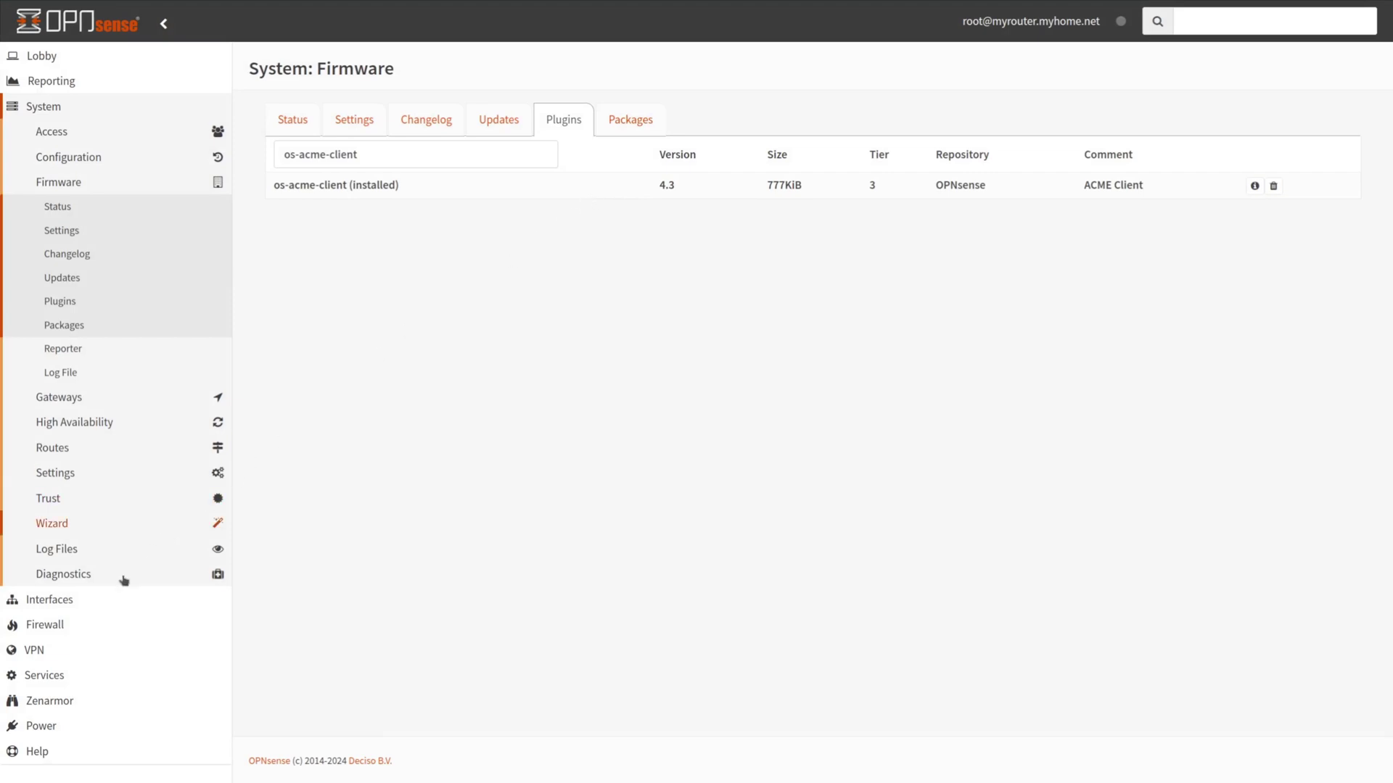
pyautogui.click(50, 678)
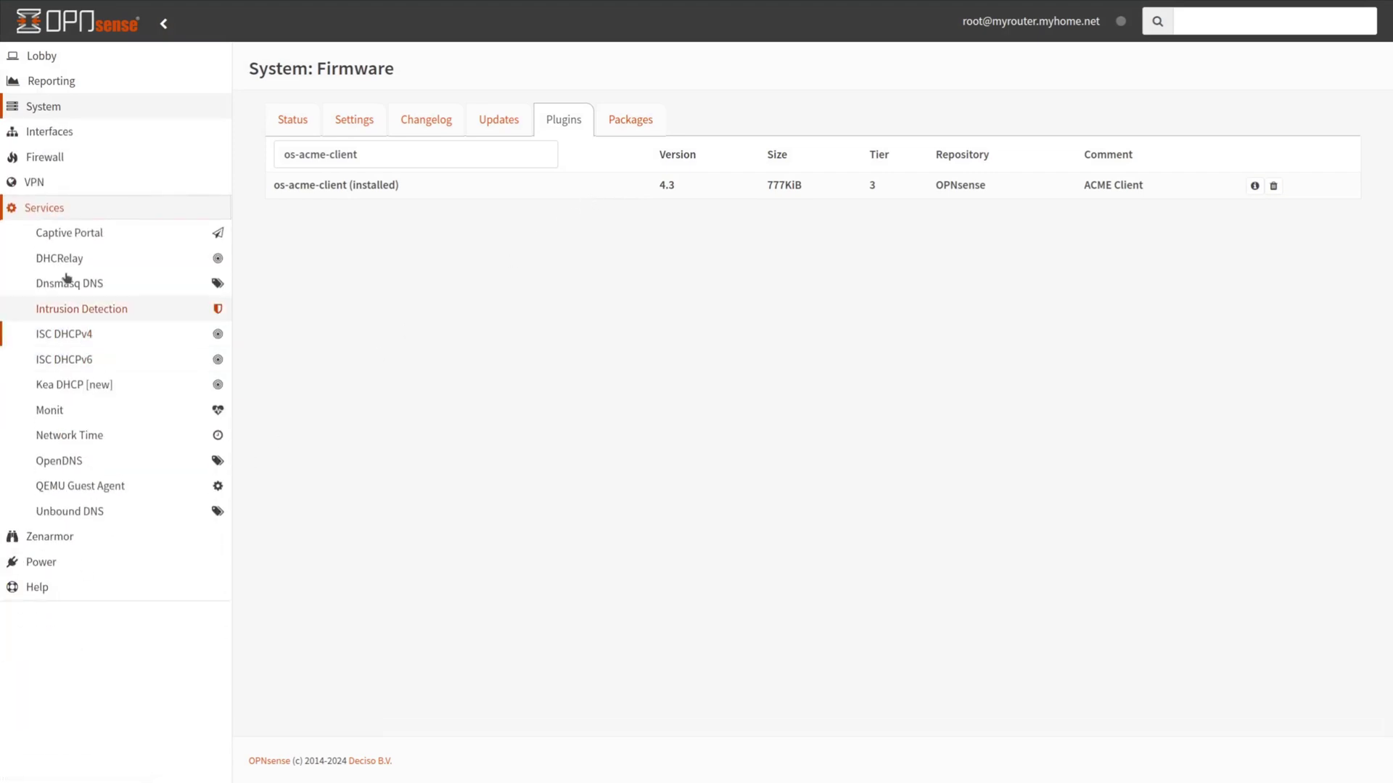
pyautogui.click(63, 261)
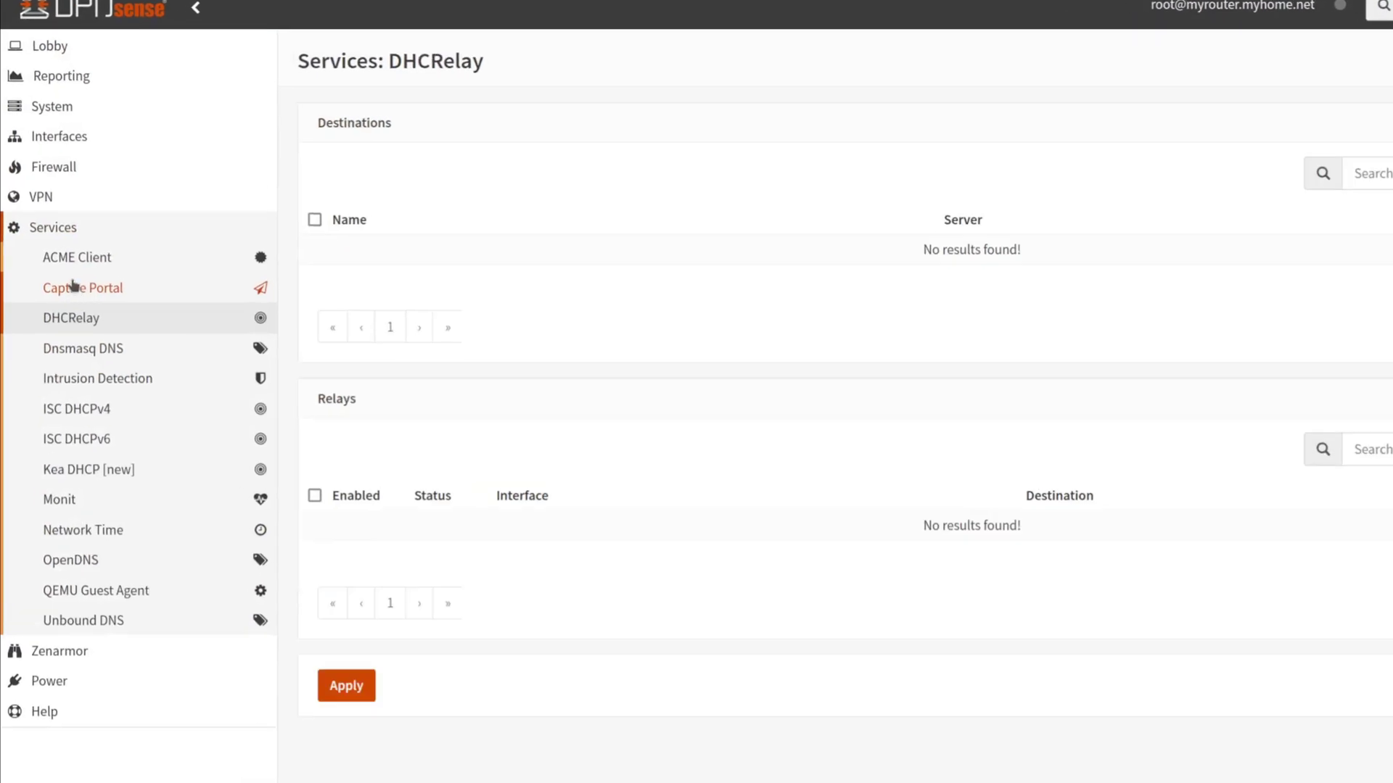
pyautogui.click(76, 260)
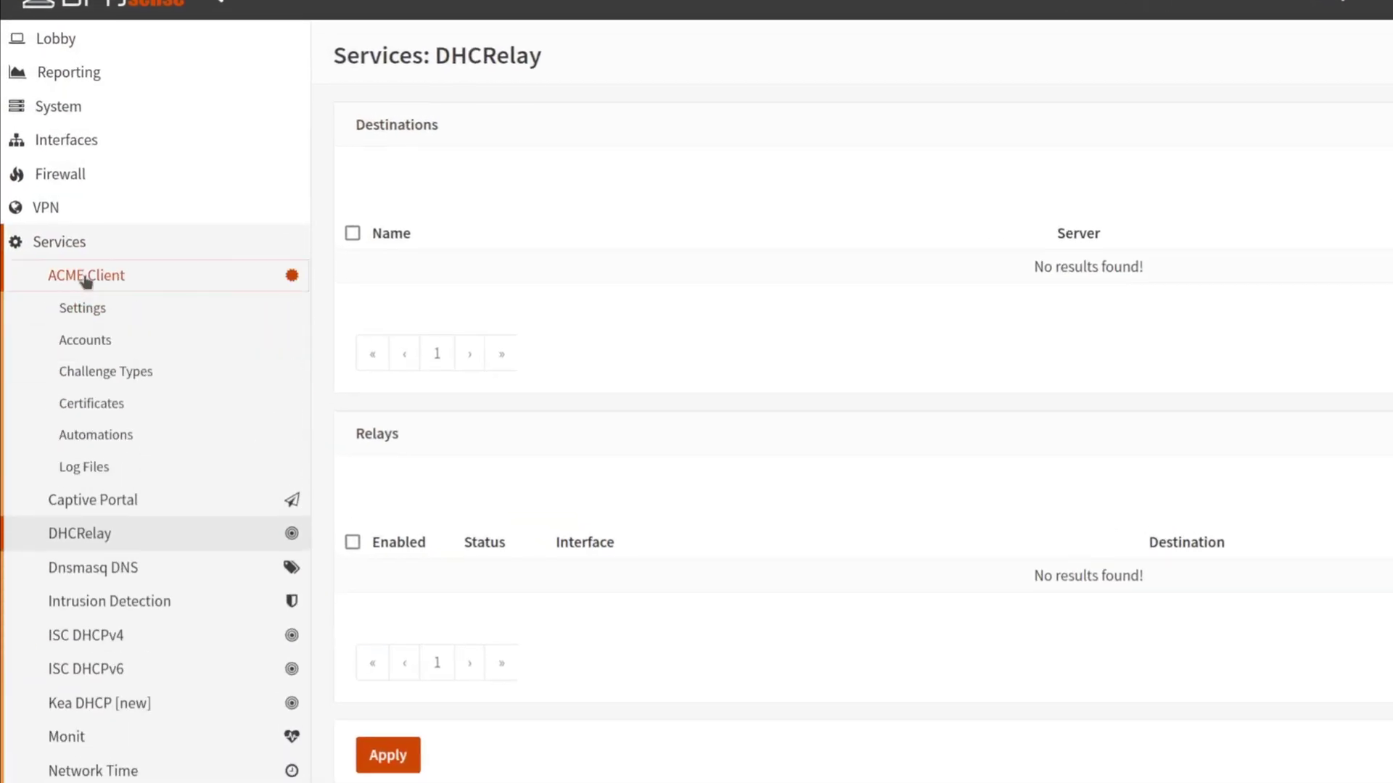
pyautogui.click(93, 403)
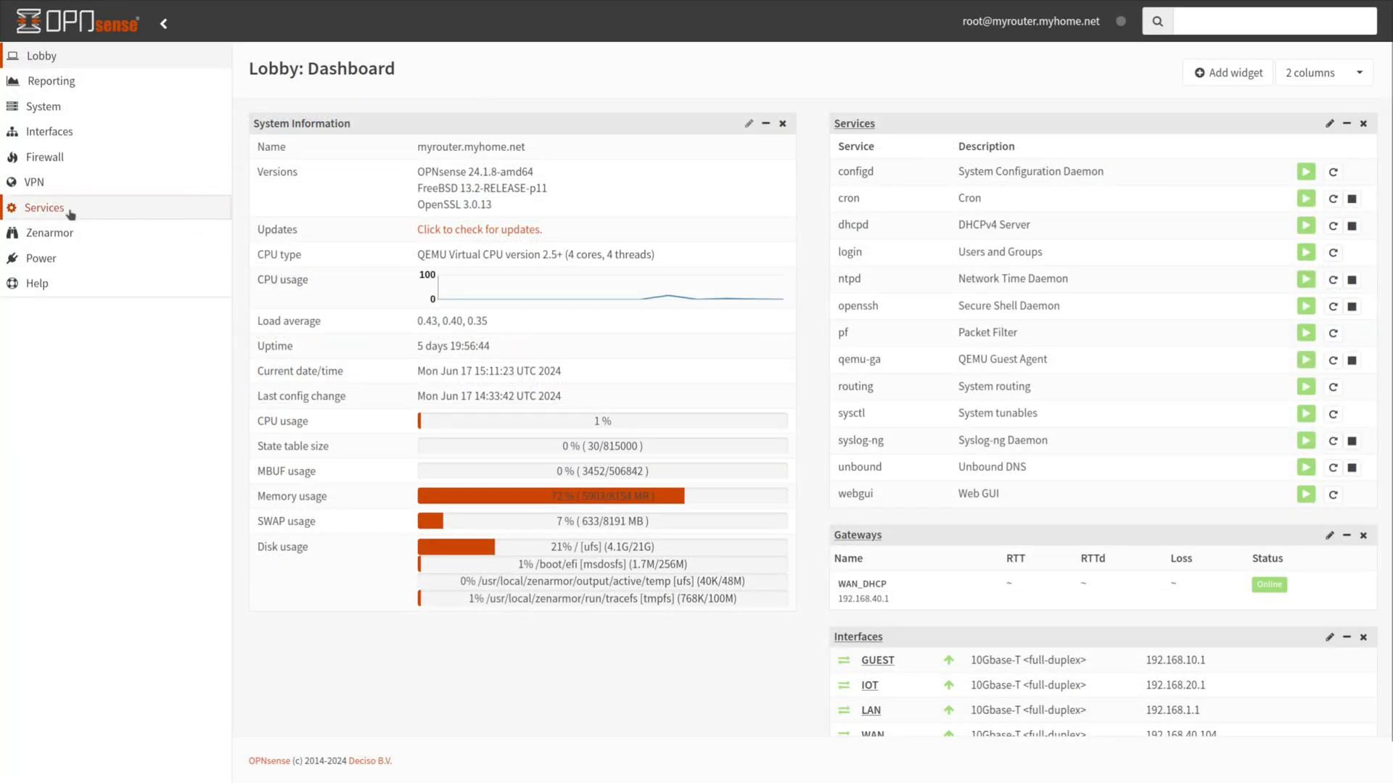
pyautogui.click(68, 208)
# Add an ACME account named ACME Account, described Let's Encrypt Account, and enter the contact e-mail
pyautogui.click(70, 233)
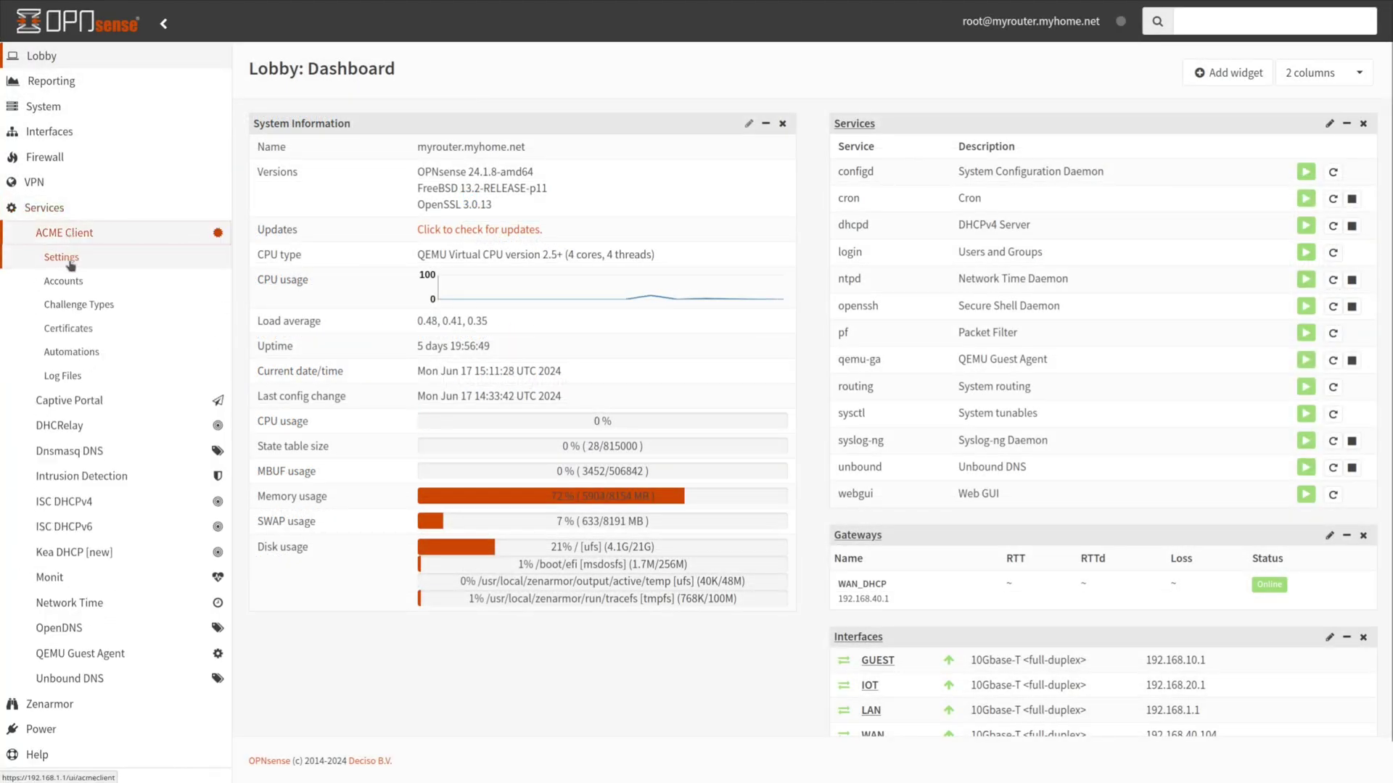
pyautogui.click(70, 280)
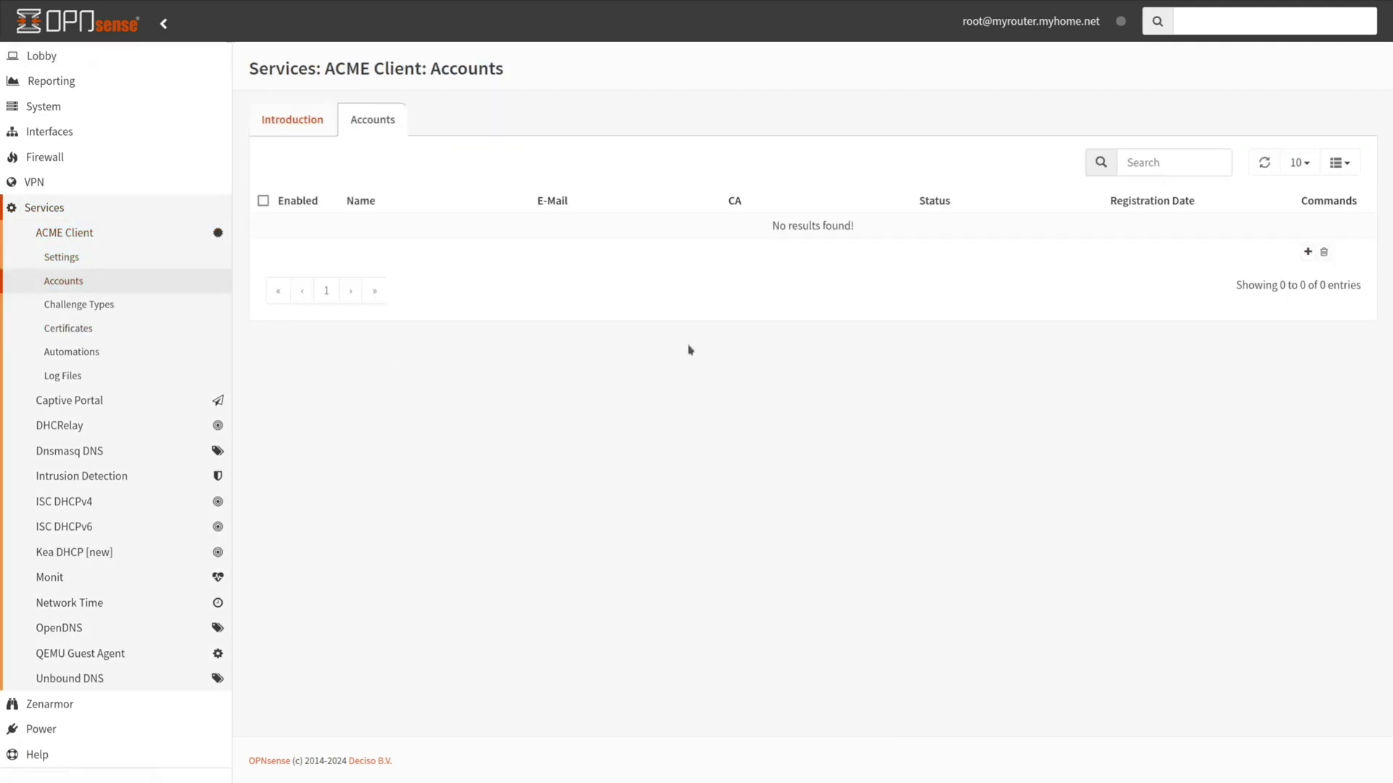
pyautogui.click(1307, 252)
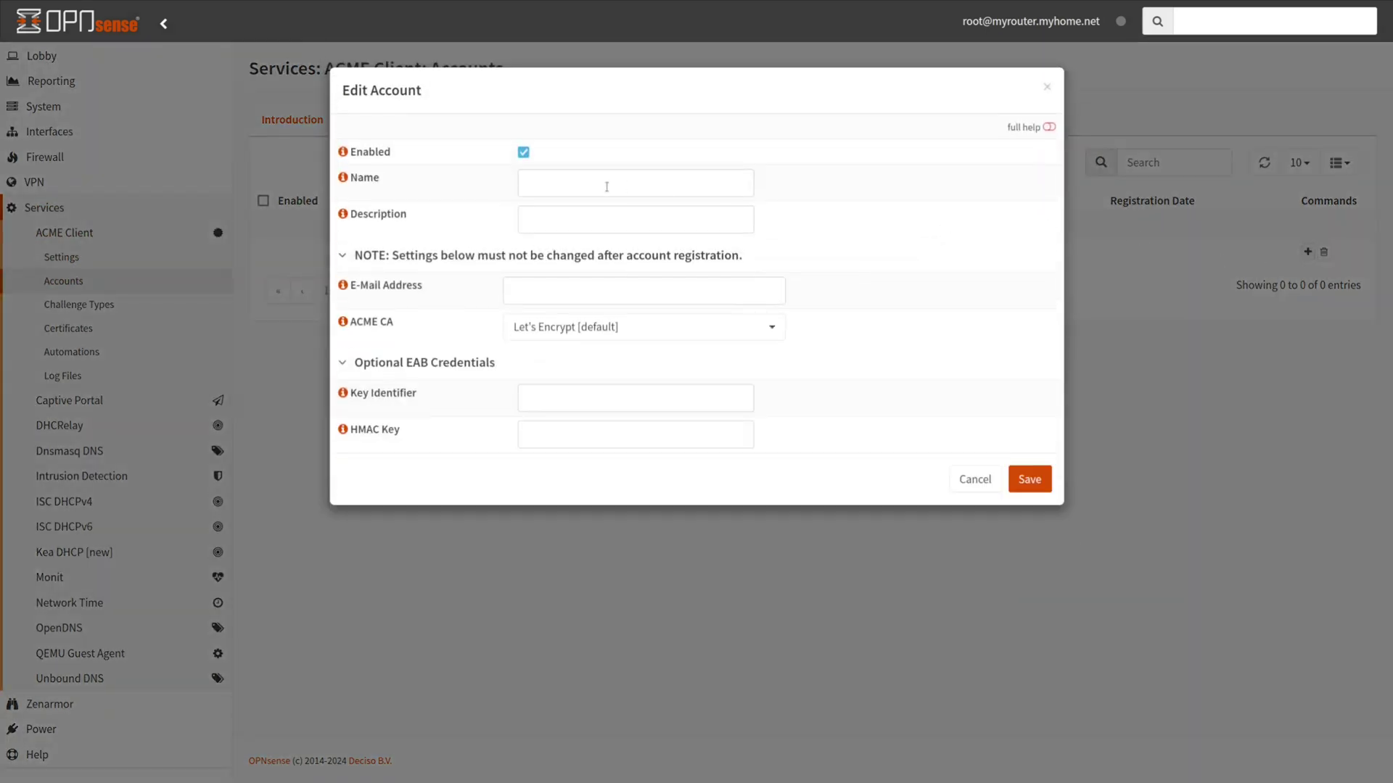
pyautogui.click(535, 185)
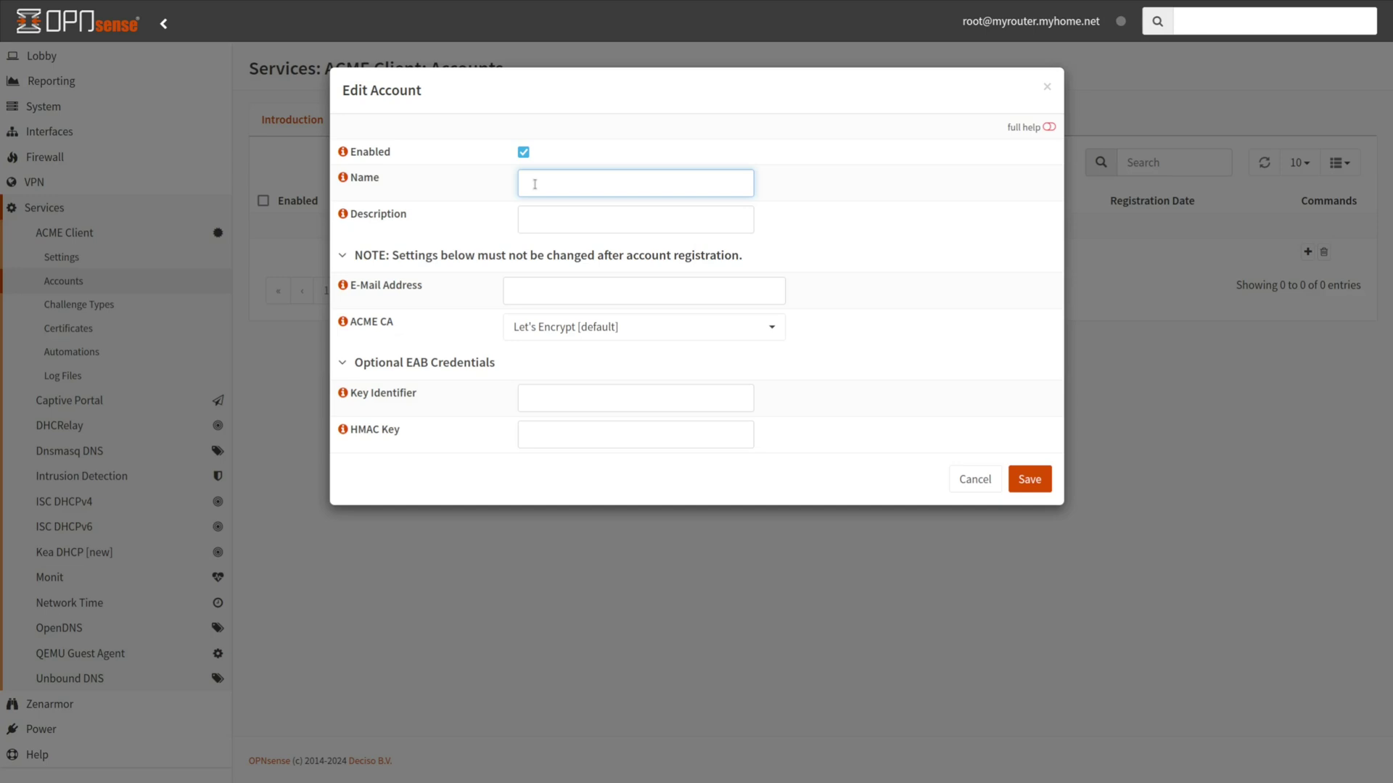
pyautogui.write('ACME Account')
pyautogui.click(558, 224)
pyautogui.write("Let's")
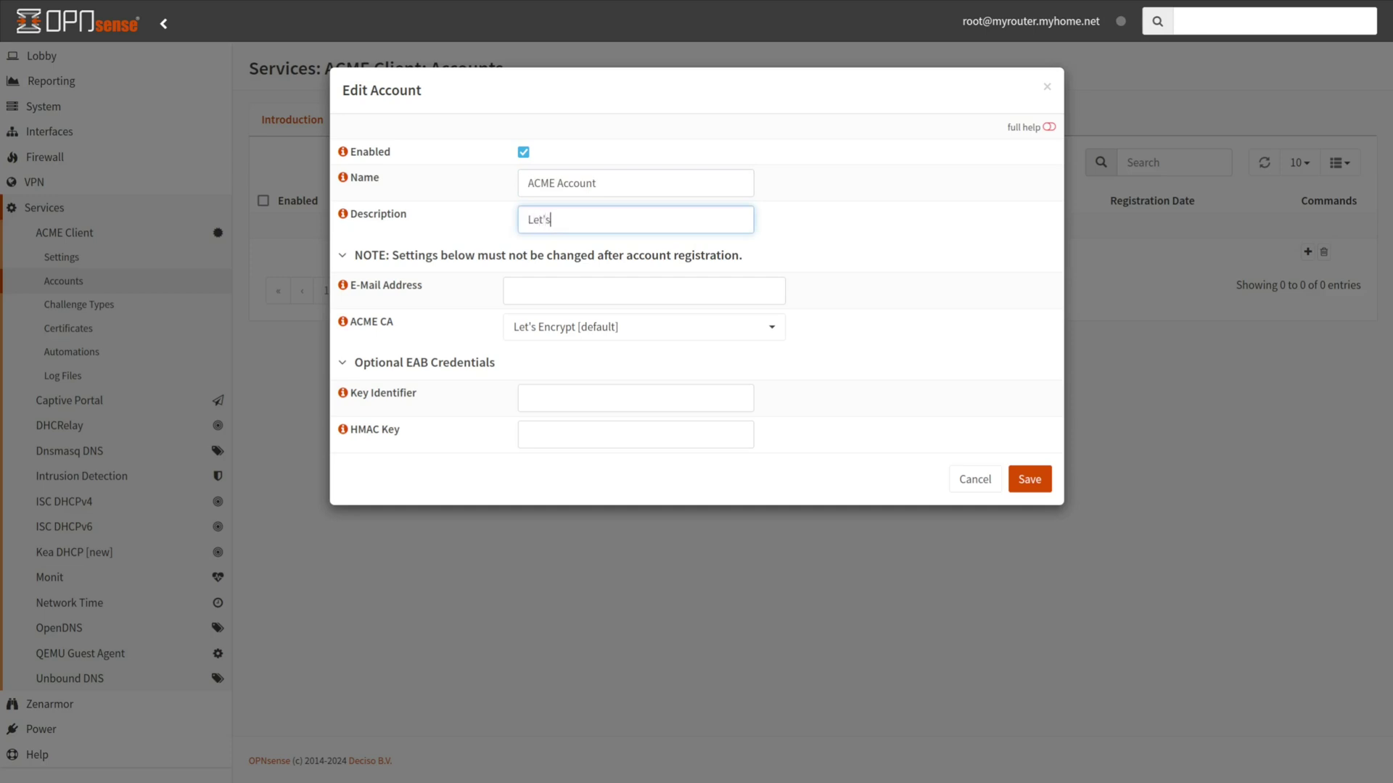
pyautogui.write(' Encrypt Account')
pyautogui.click(554, 289)
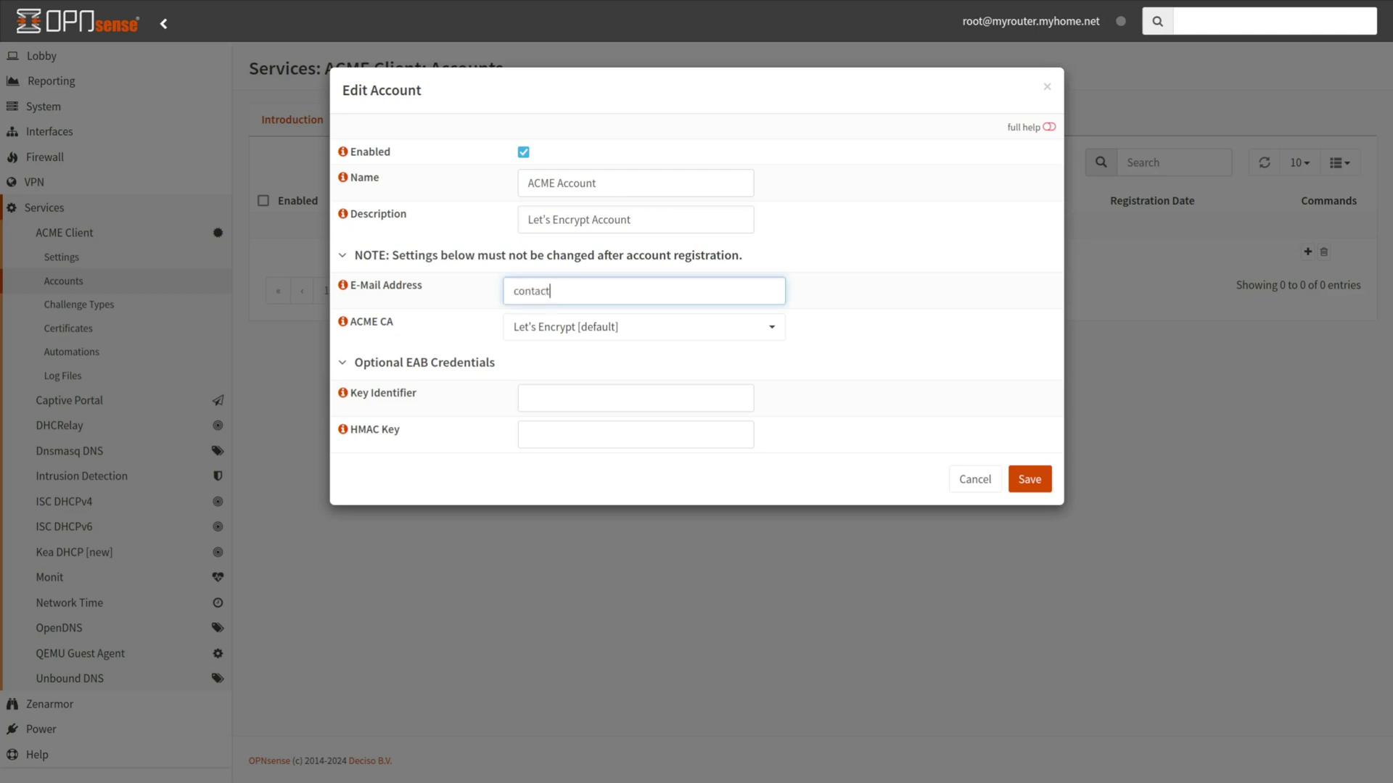
# Set ACME CA to Let's Encrypt Test CA, leave both EAB fields blank, and save
pyautogui.click(555, 330)
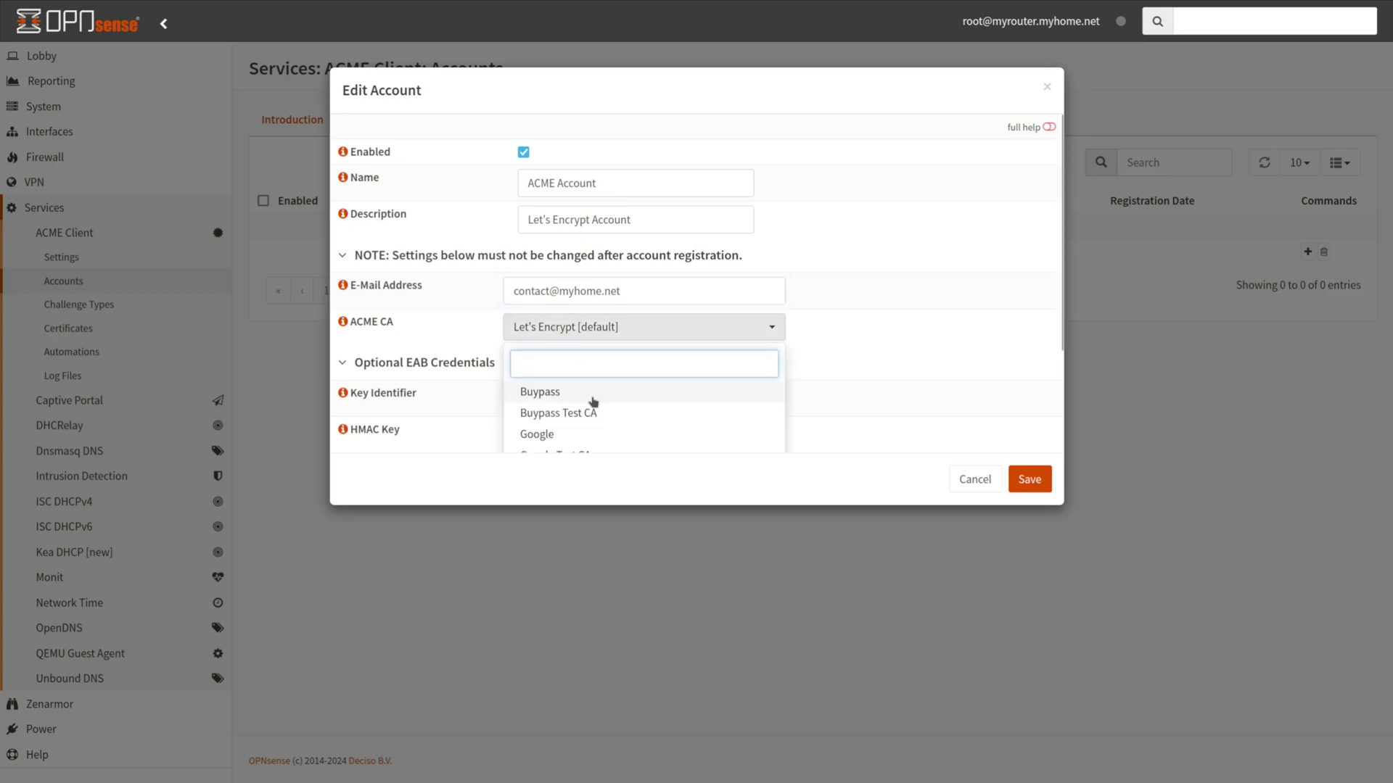
pyautogui.scroll(-1, 593, 402)
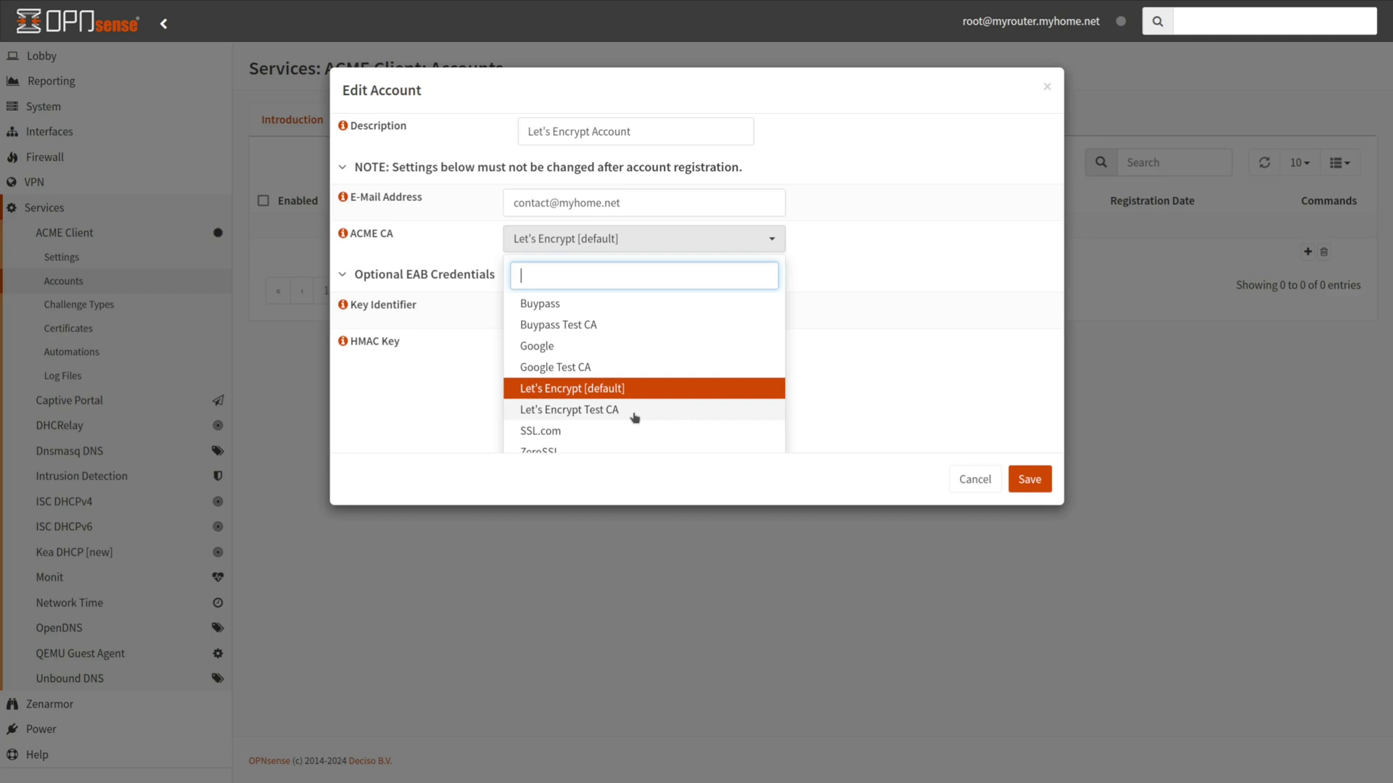
pyautogui.click(634, 410)
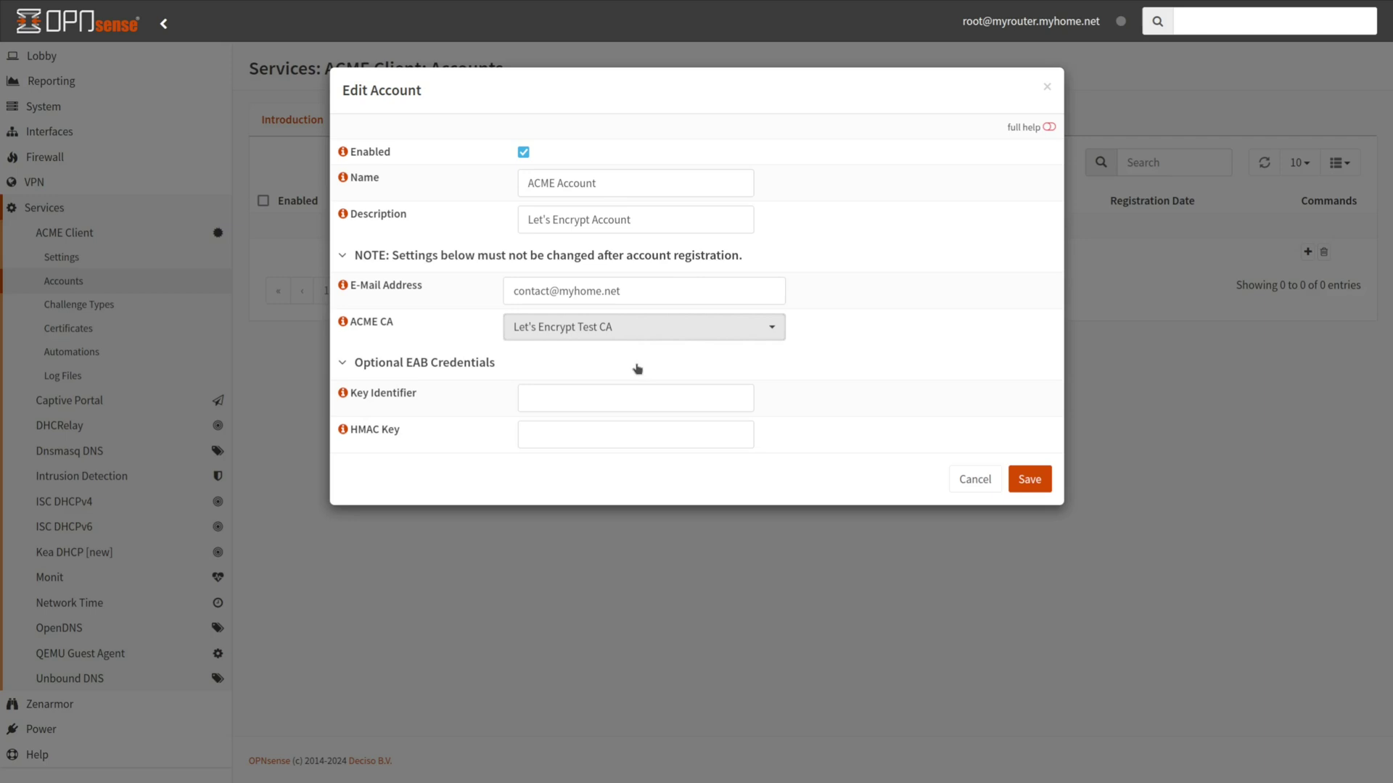
pyautogui.click(580, 401)
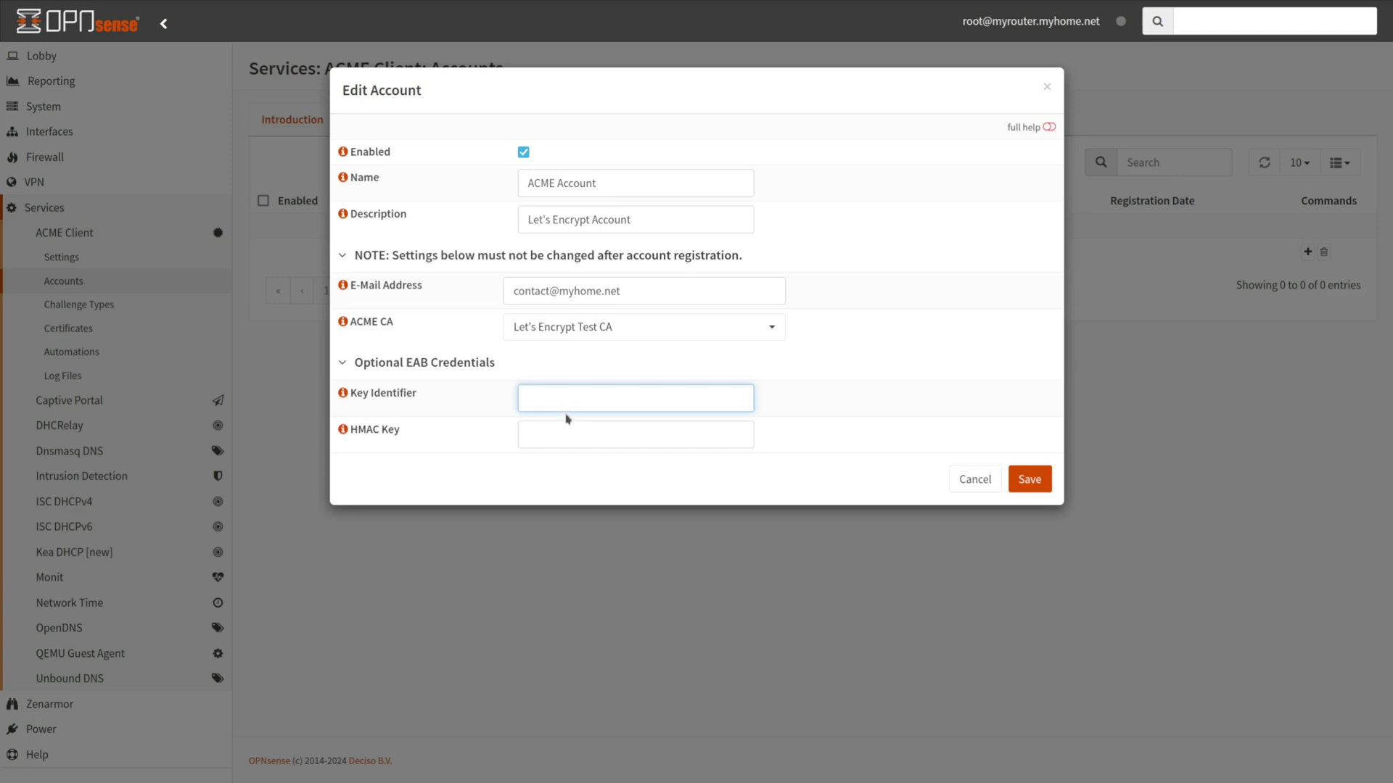
pyautogui.click(552, 437)
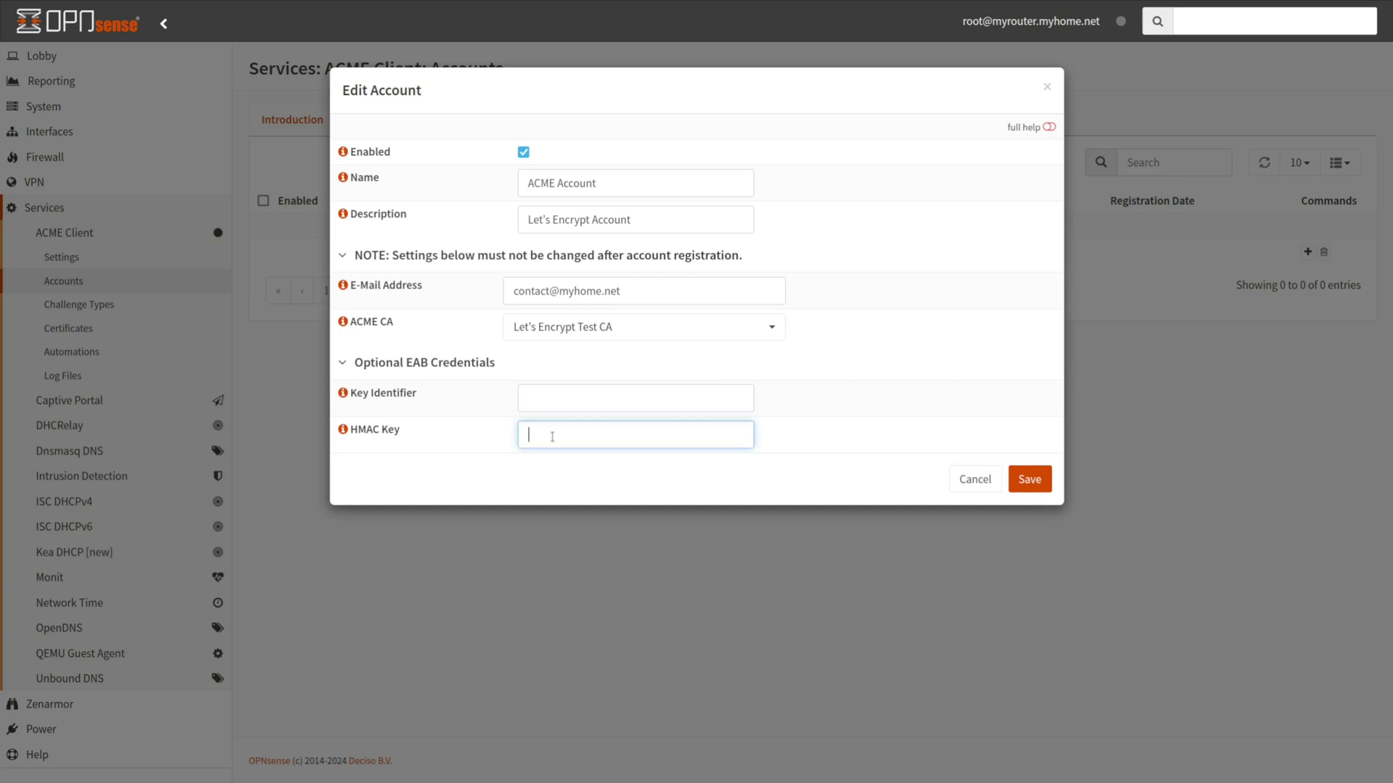
pyautogui.click(1034, 480)
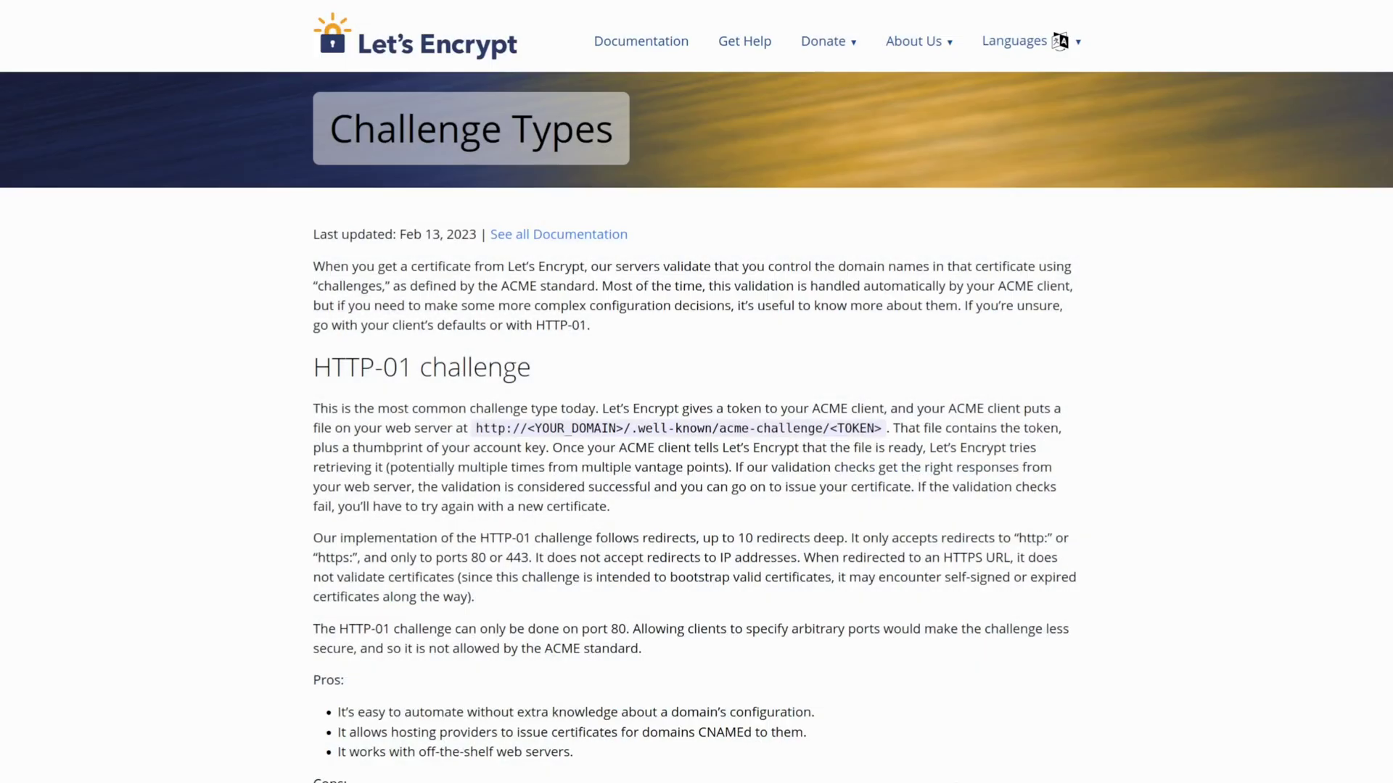
# Scroll the Let's Encrypt Challenge Types page down to the DNS-01 section
pyautogui.scroll(-10, 697, 391)
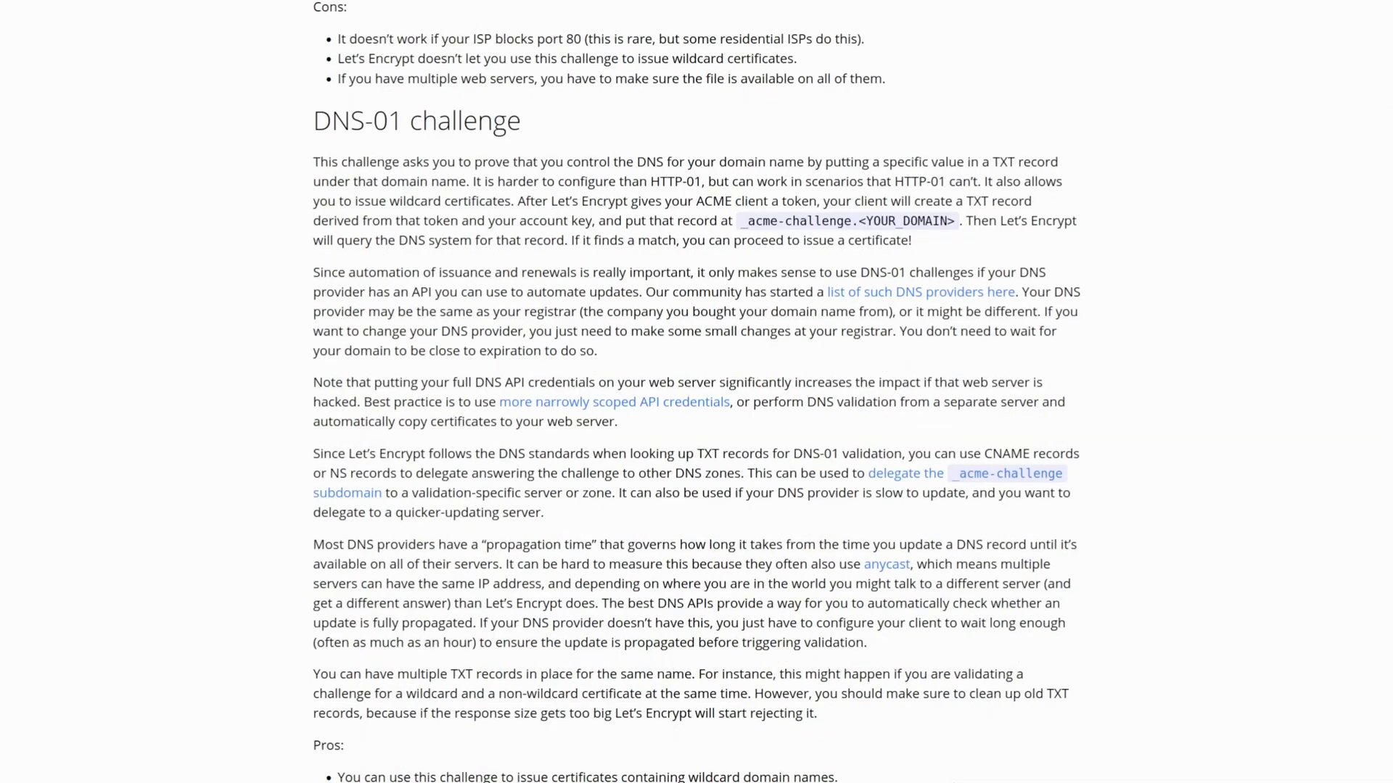
pyautogui.scroll(-15, 696, 392)
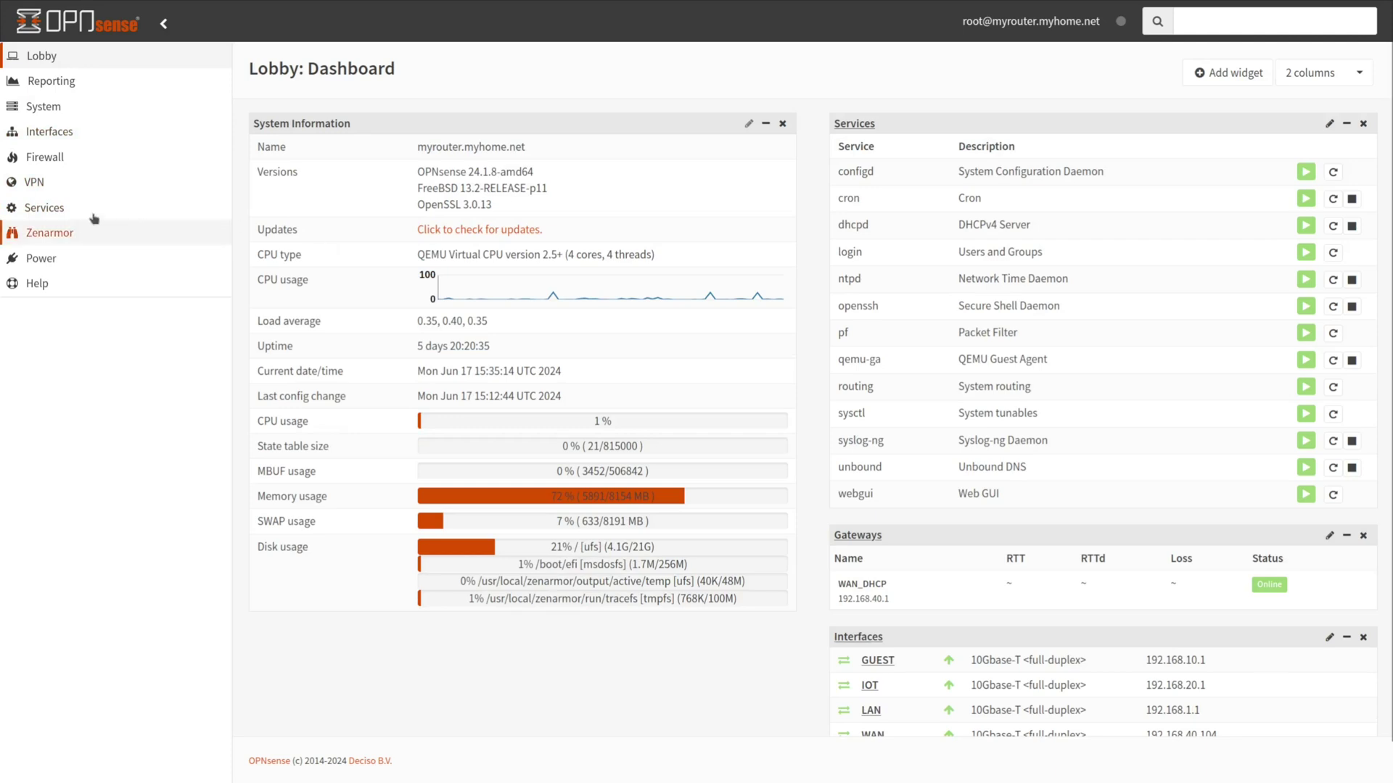
# Add a challenge type named DNS Challenge Type with description Let's Encrypt Challenge Type
pyautogui.click(45, 209)
pyautogui.click(69, 232)
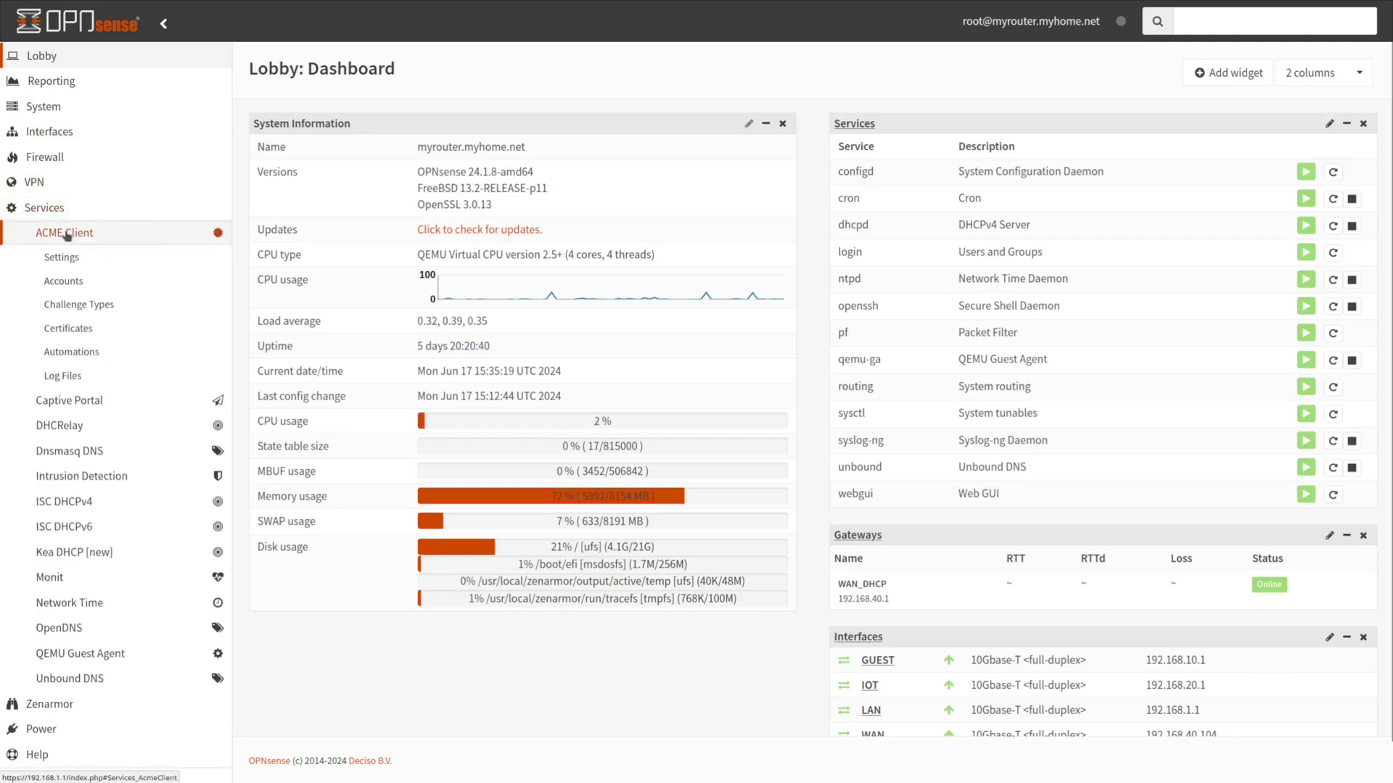
pyautogui.click(77, 304)
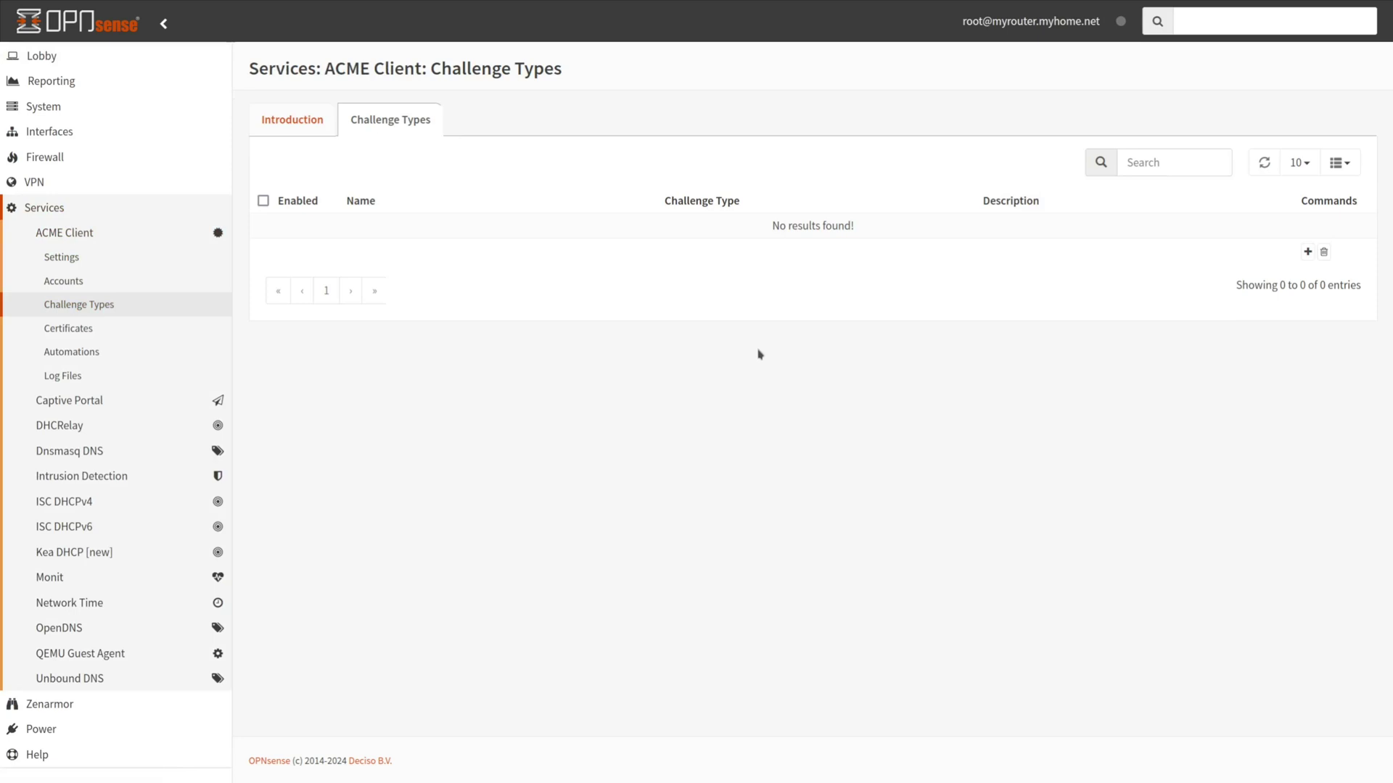
pyautogui.click(1306, 252)
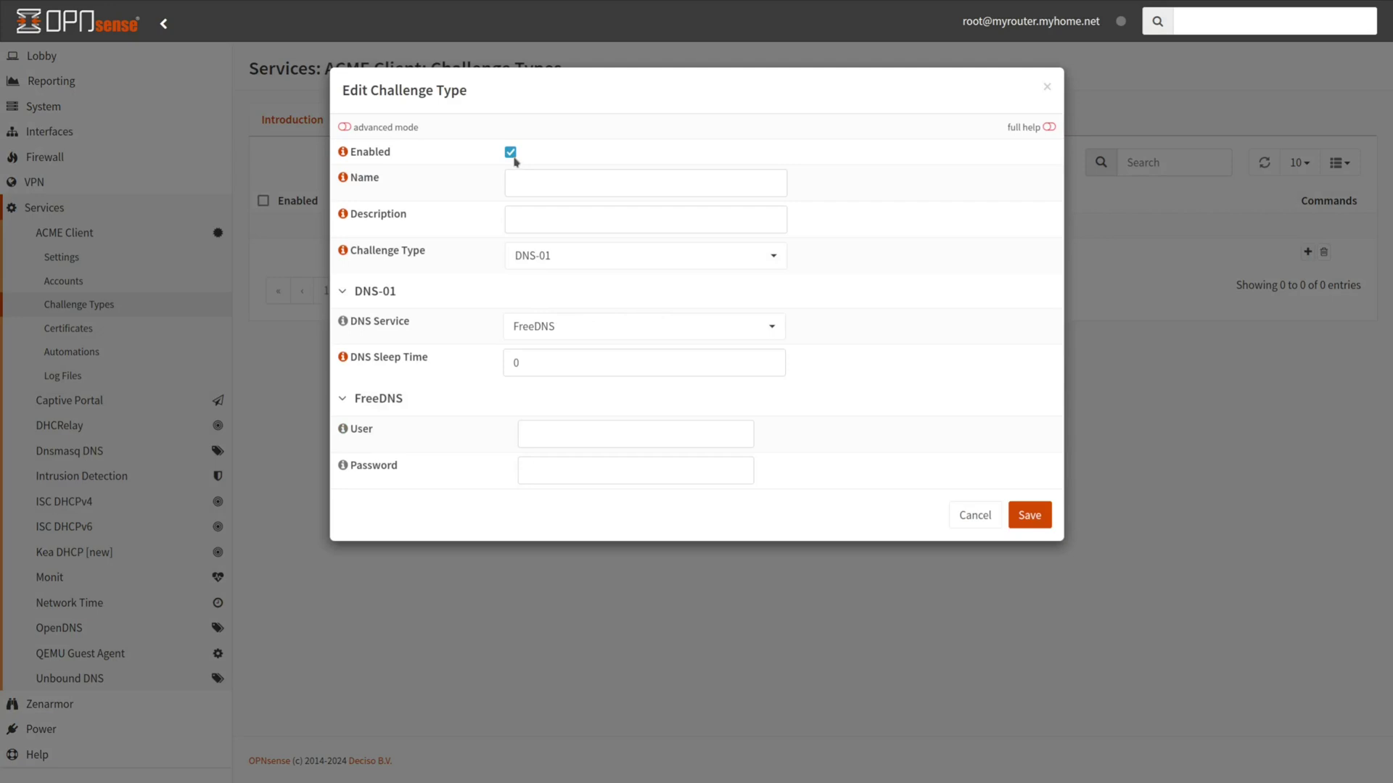
pyautogui.click(540, 187)
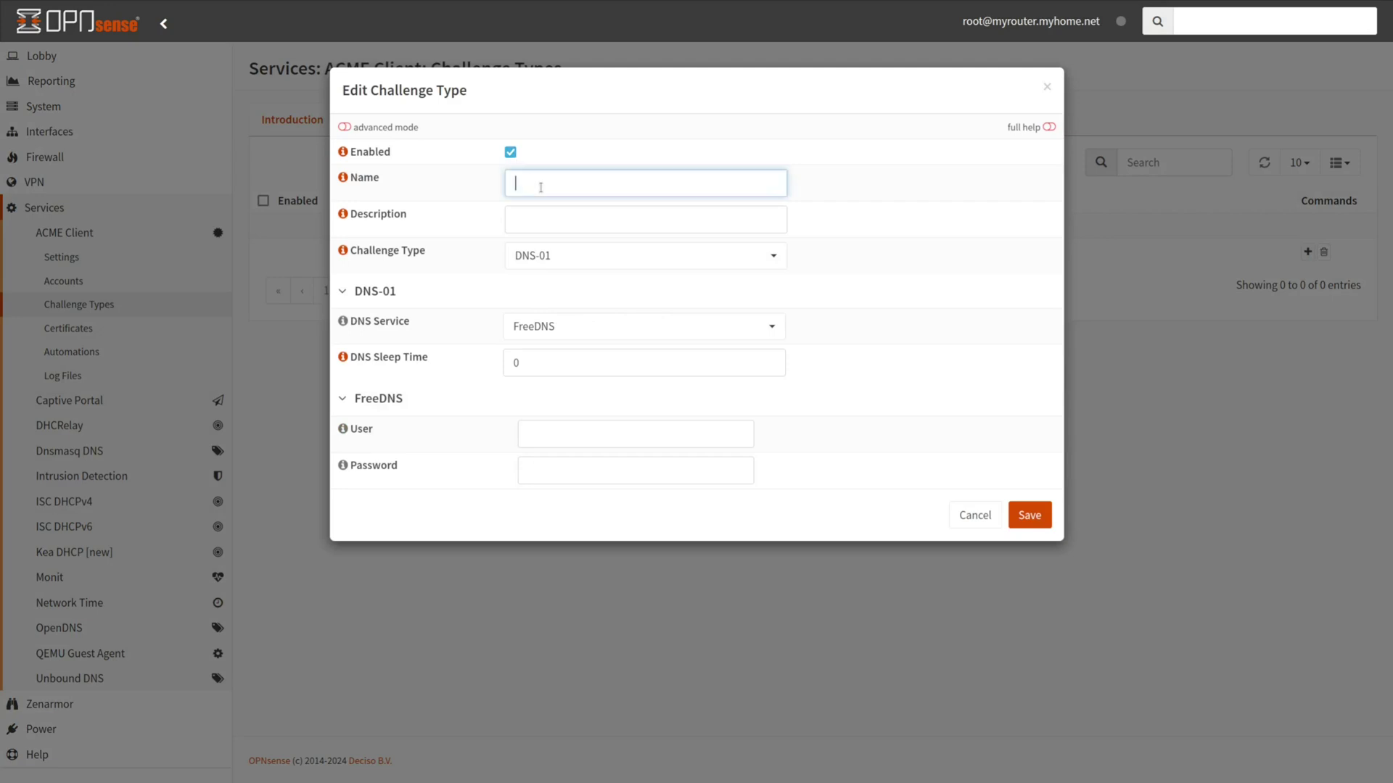
pyautogui.write('DNS Challenge Type')
pyautogui.click(576, 219)
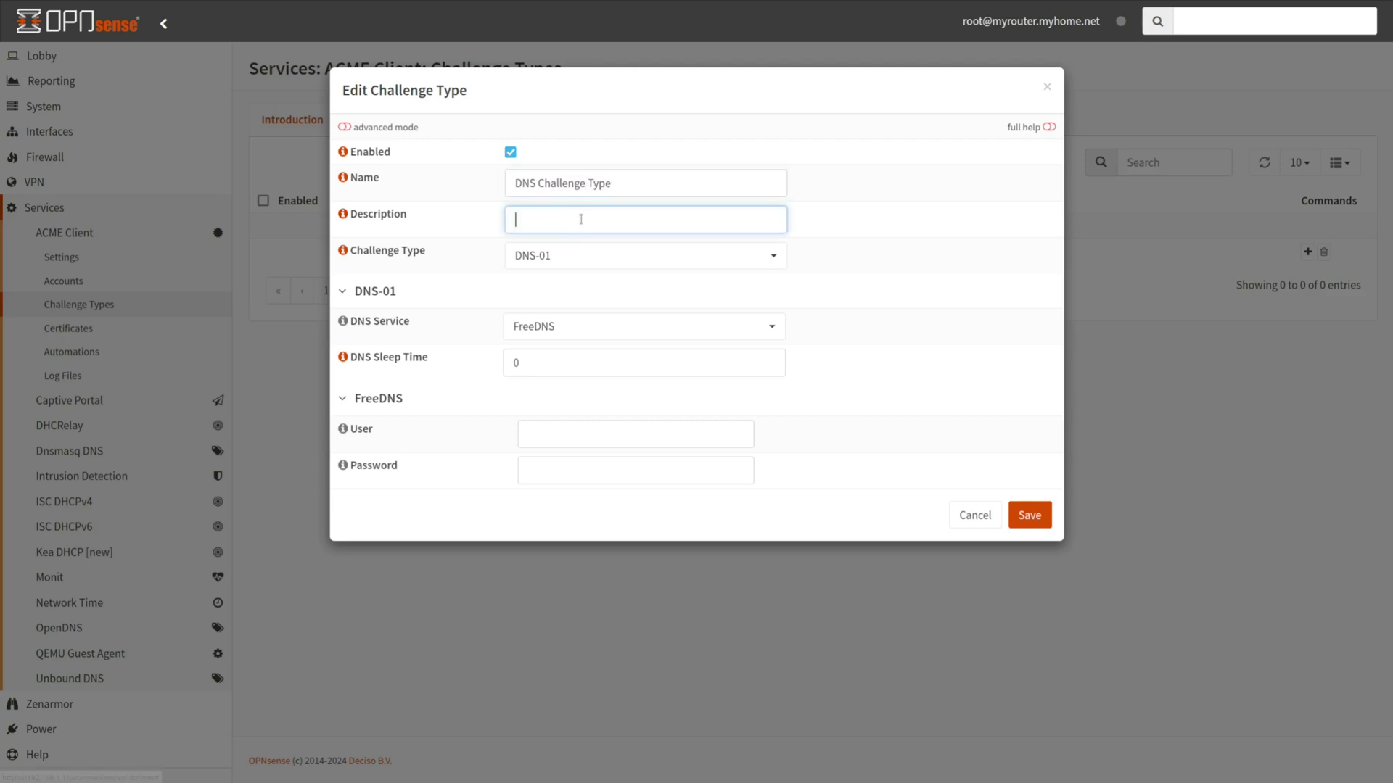
pyautogui.write("Let's Encrypt")
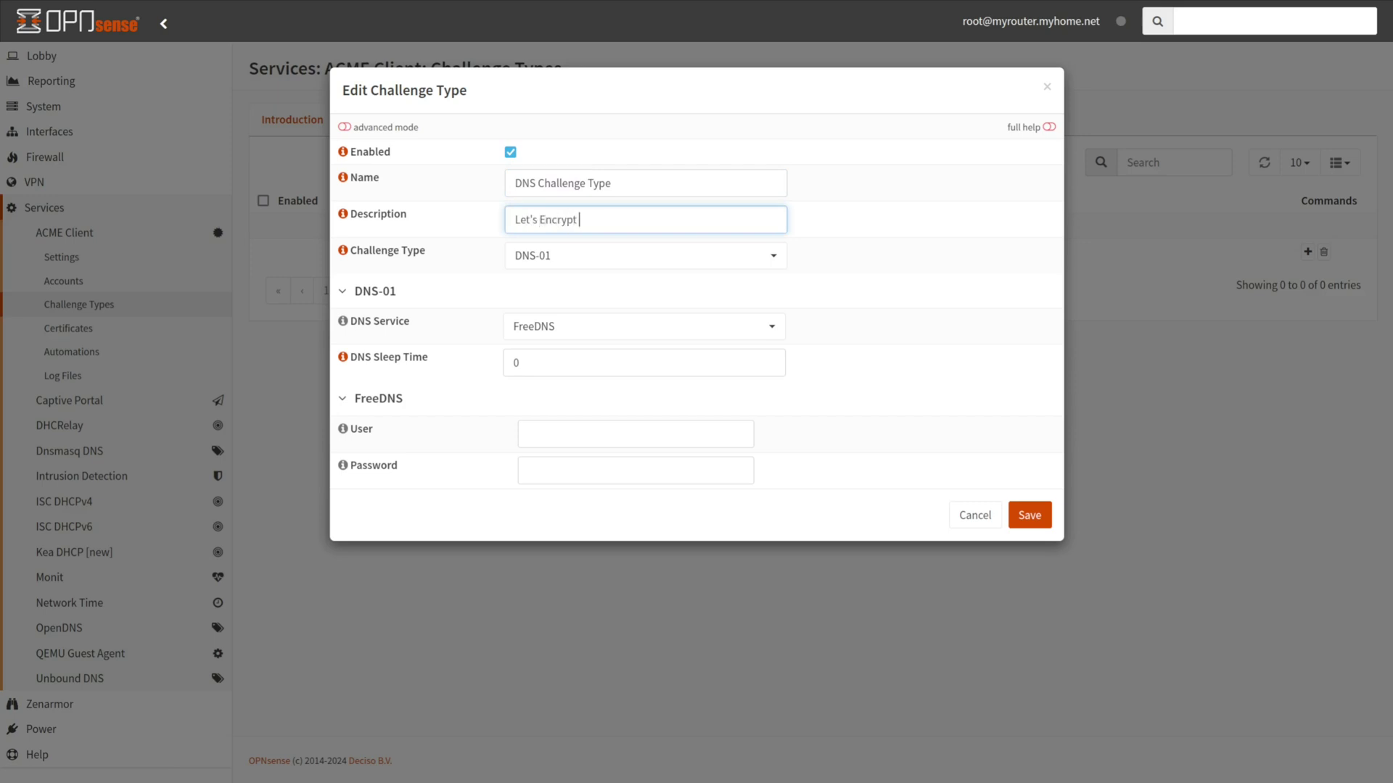
pyautogui.write(' Challenge Type')
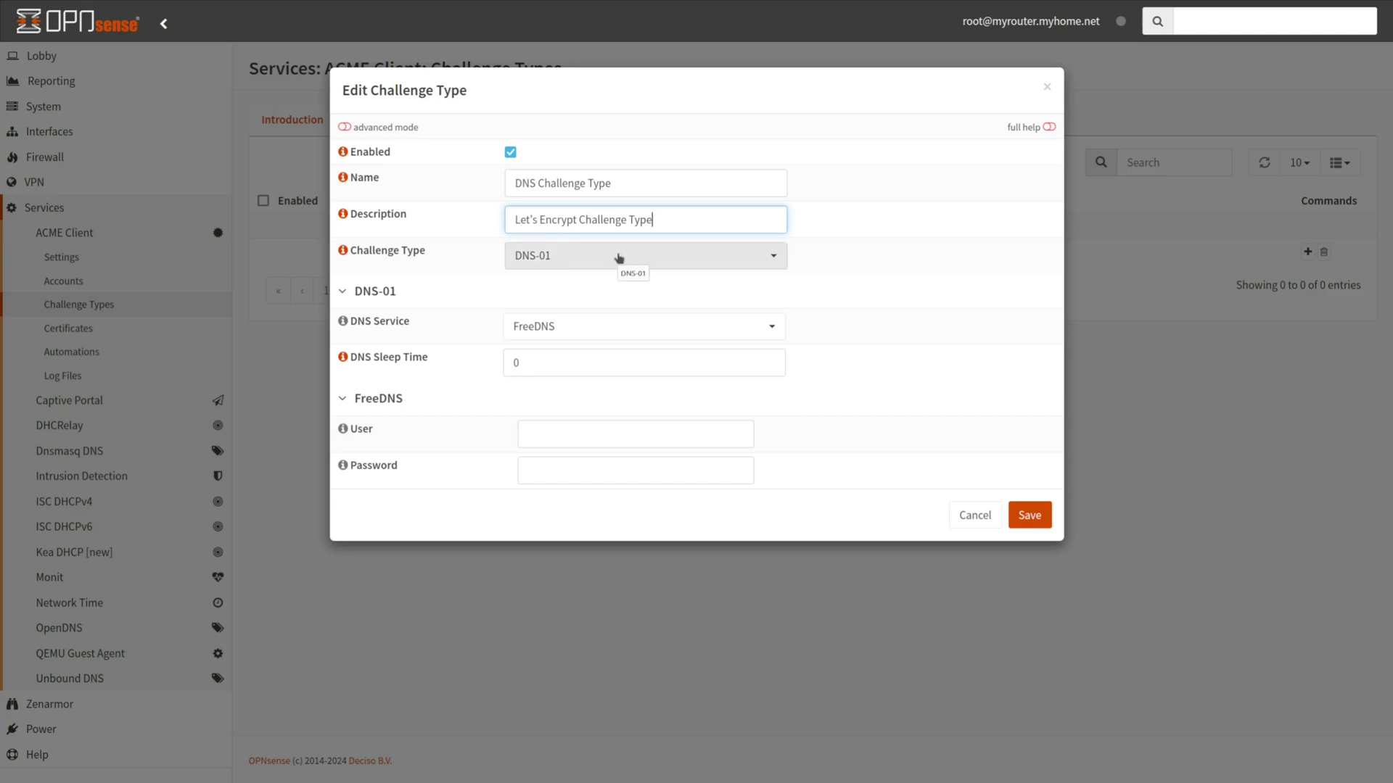
pyautogui.click(618, 259)
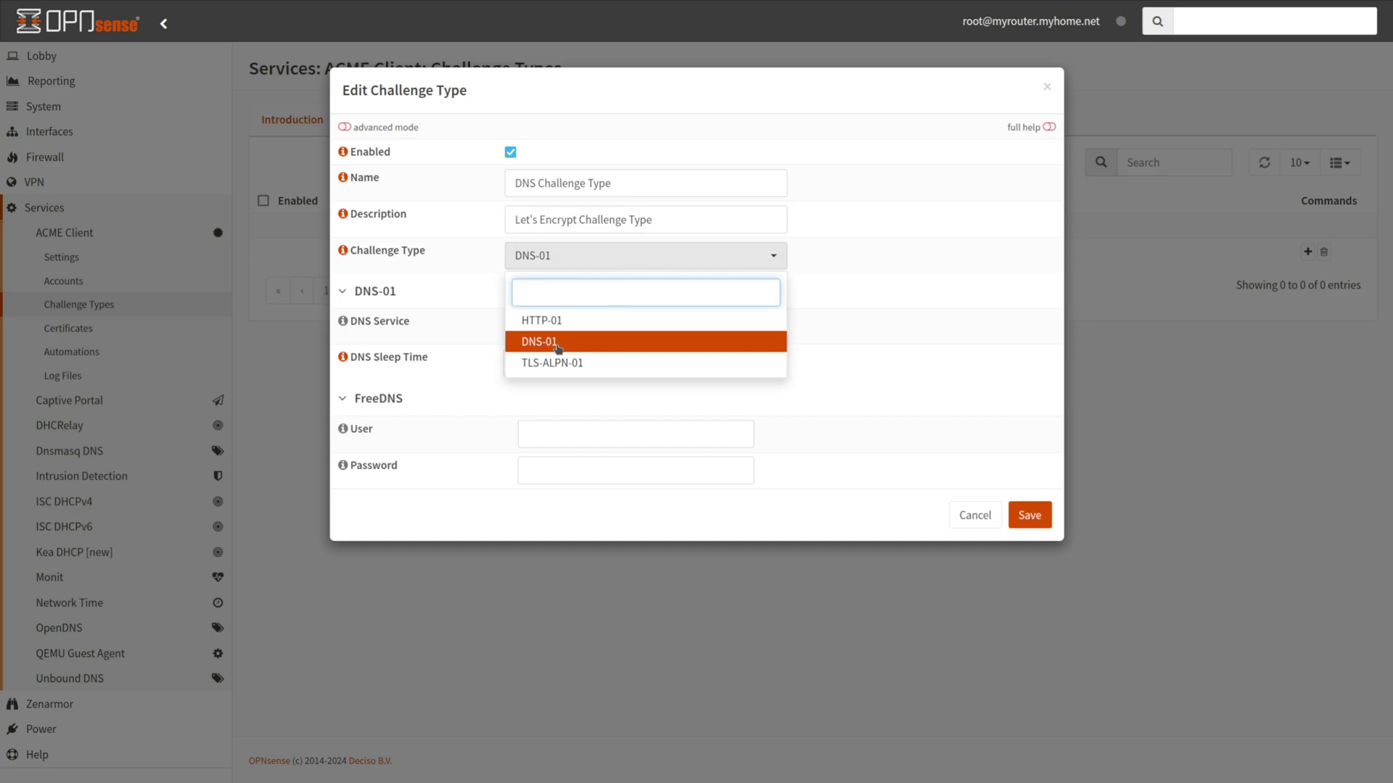
# Keep DNS-01 and pick CloudFlare.com as the DNS service, leaving DNS Sleep Time at 0
pyautogui.click(557, 348)
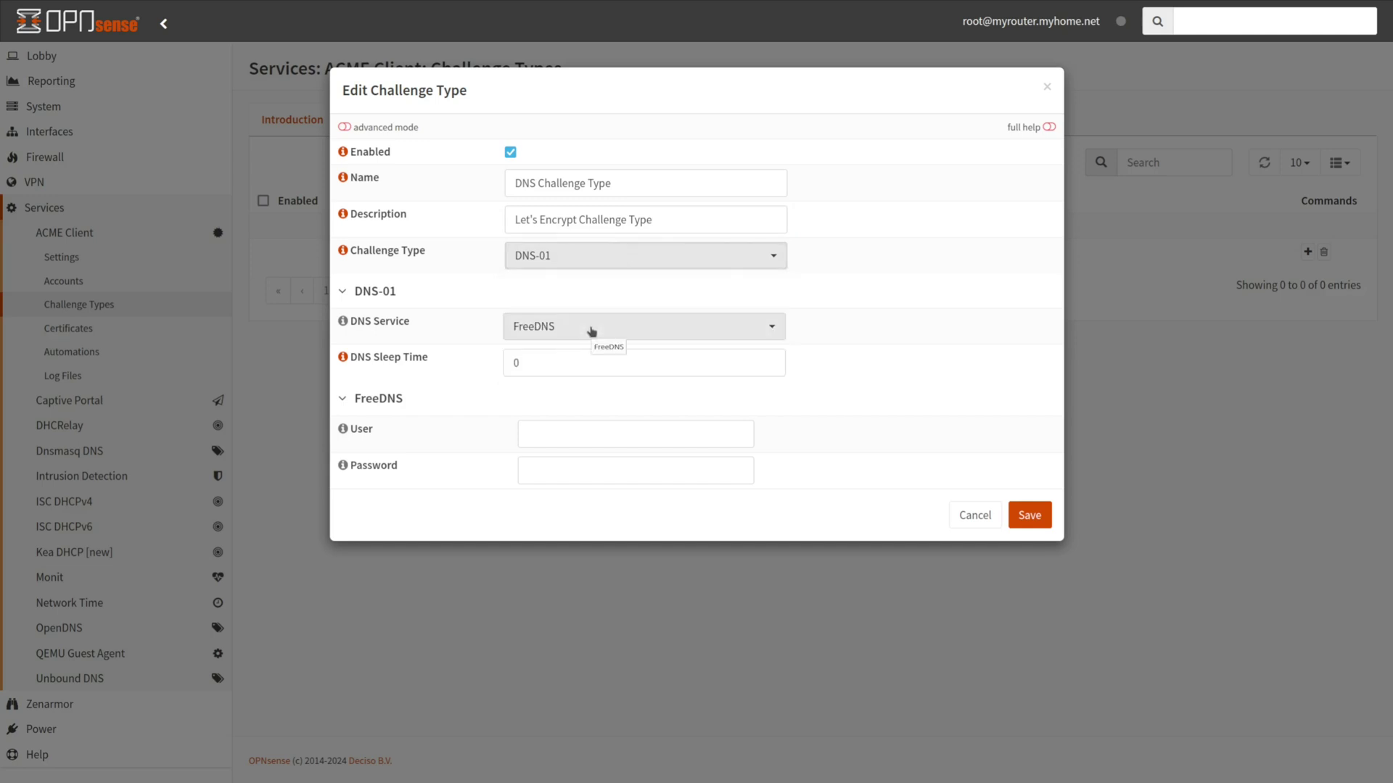
pyautogui.click(591, 331)
pyautogui.write('cloud')
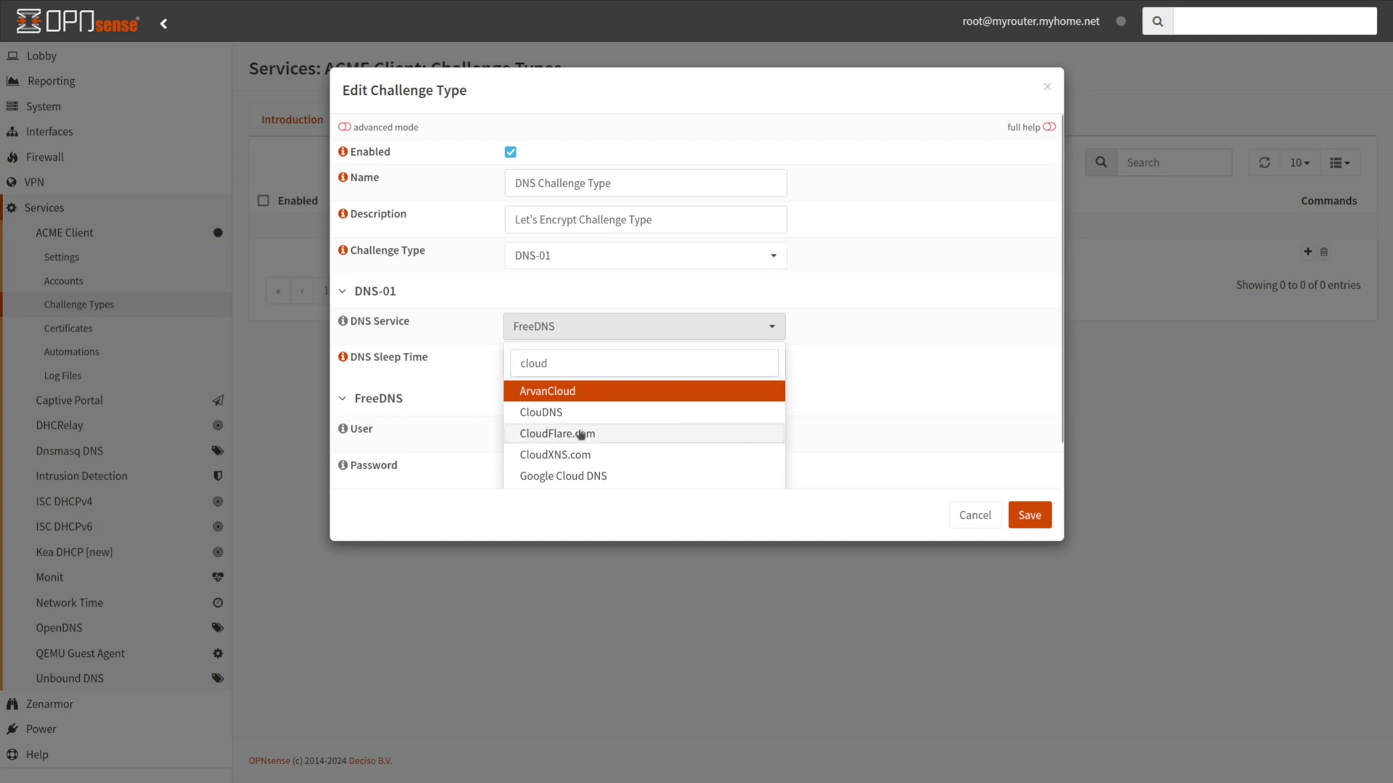
pyautogui.click(580, 434)
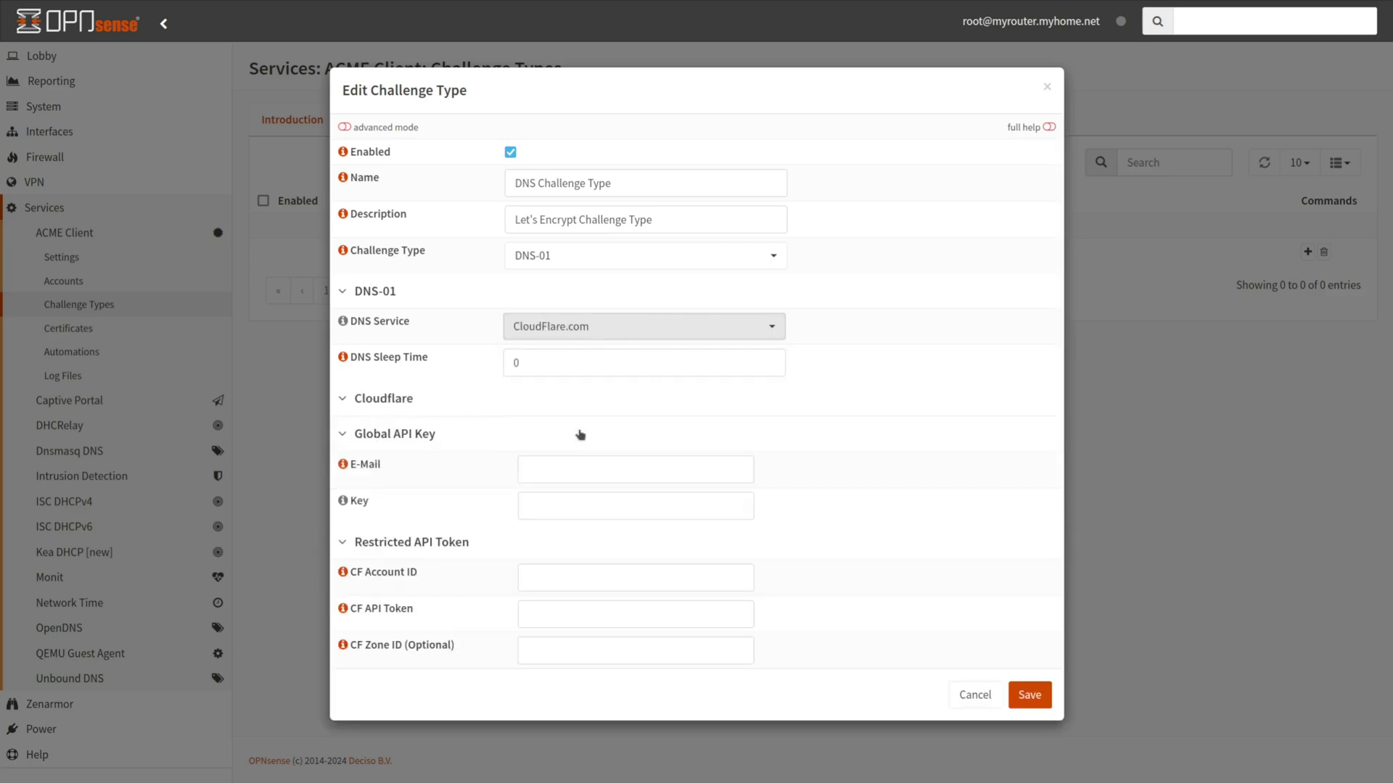
pyautogui.click(551, 370)
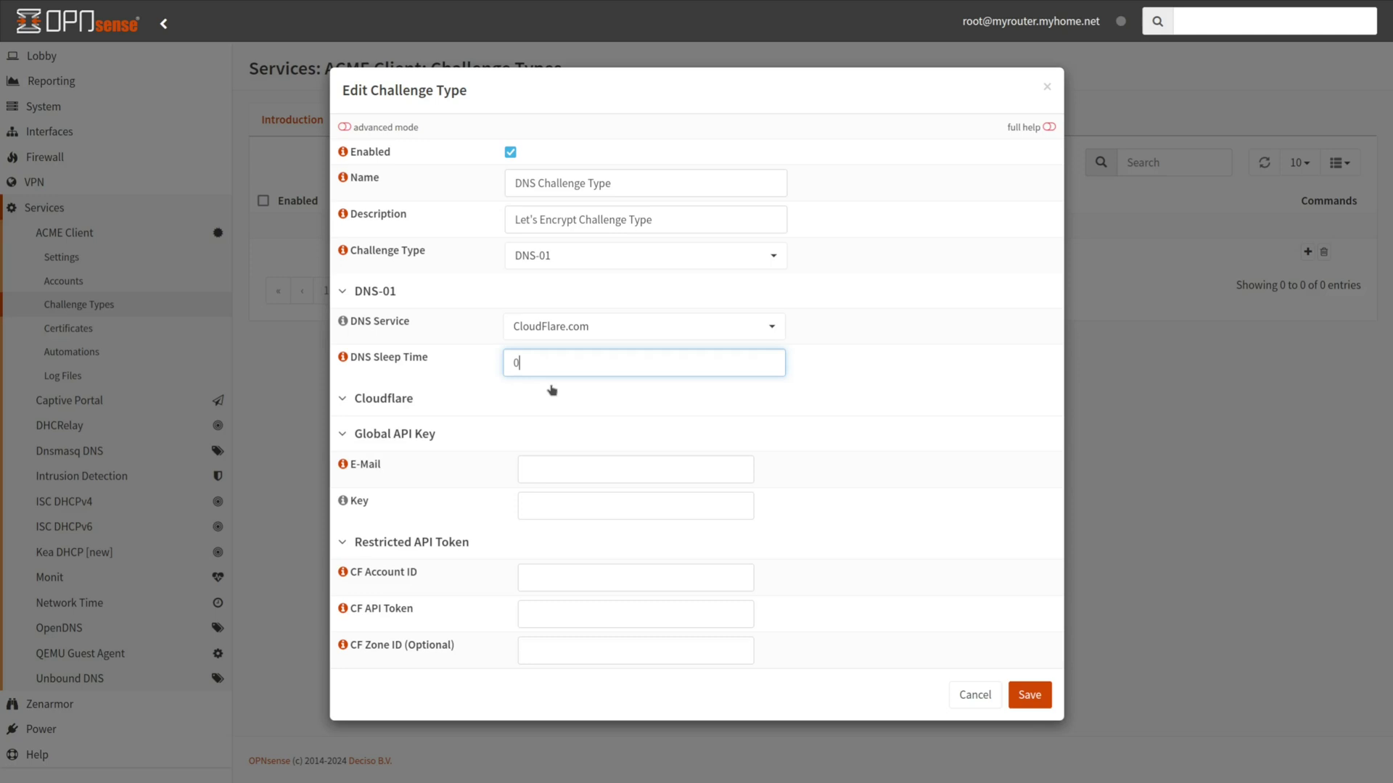
# Enter and then clear the Cloudflare e-mail field, leaving the global API key section empty
pyautogui.click(553, 464)
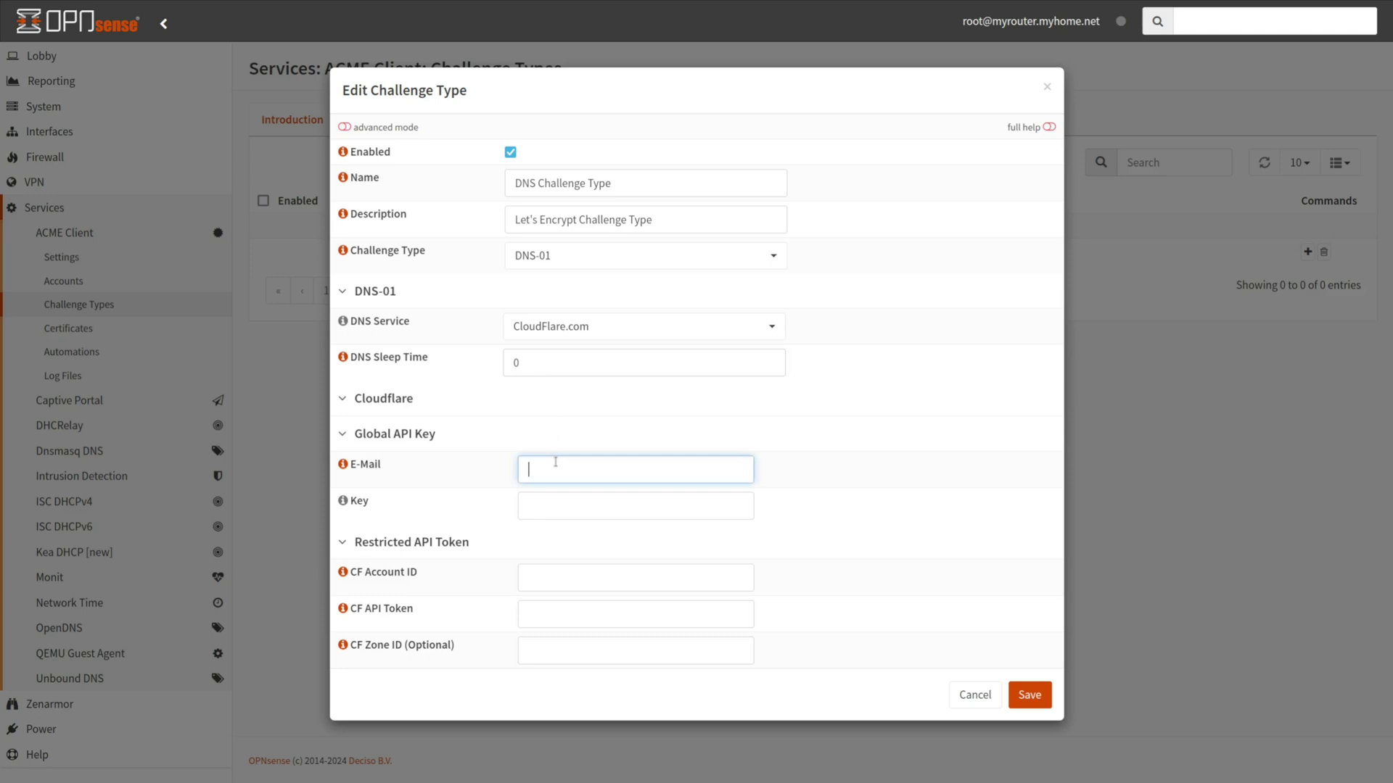
pyautogui.moveTo(638, 470); pyautogui.dragTo(536, 511)
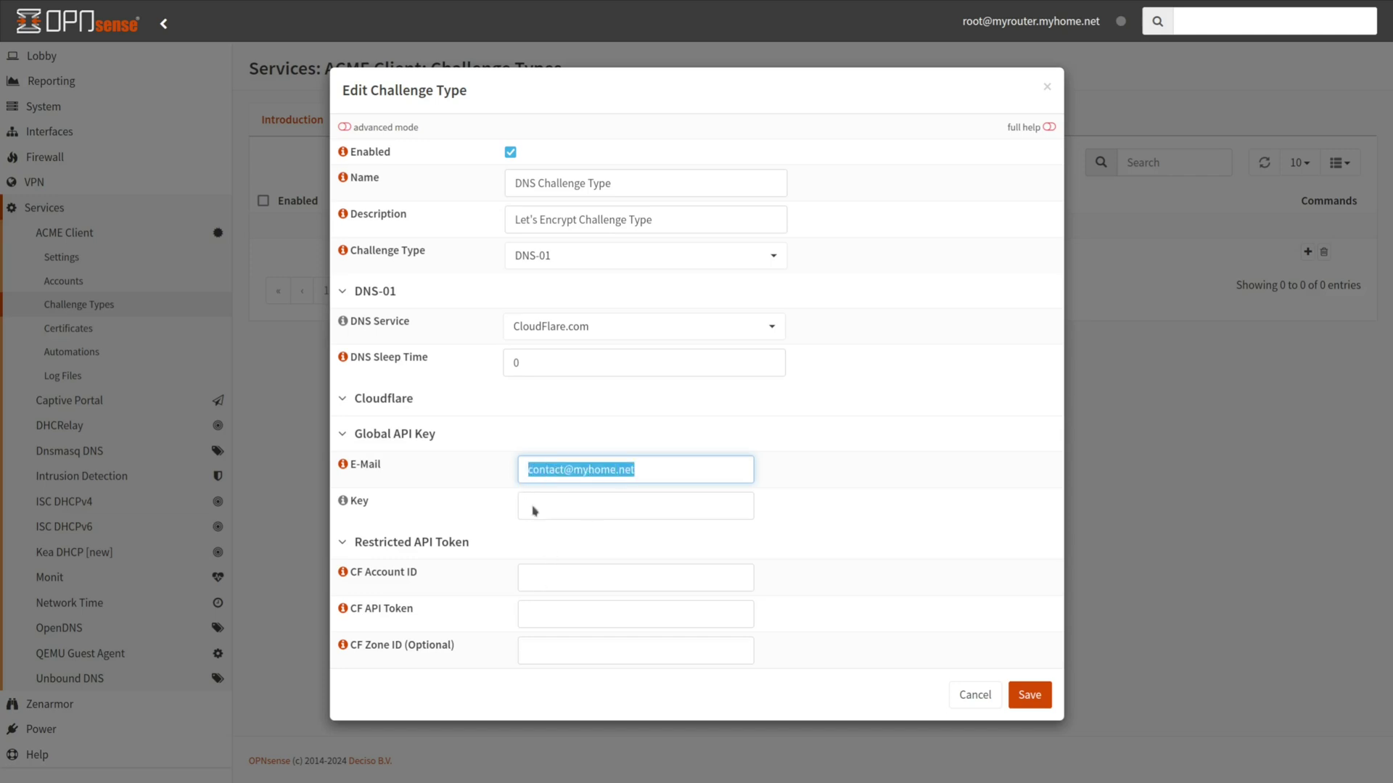
pyautogui.press('BackSpace')
# Paste the Cloudflare account ID, API token and zone ID, then save the DNS challenge type
pyautogui.click(556, 575)
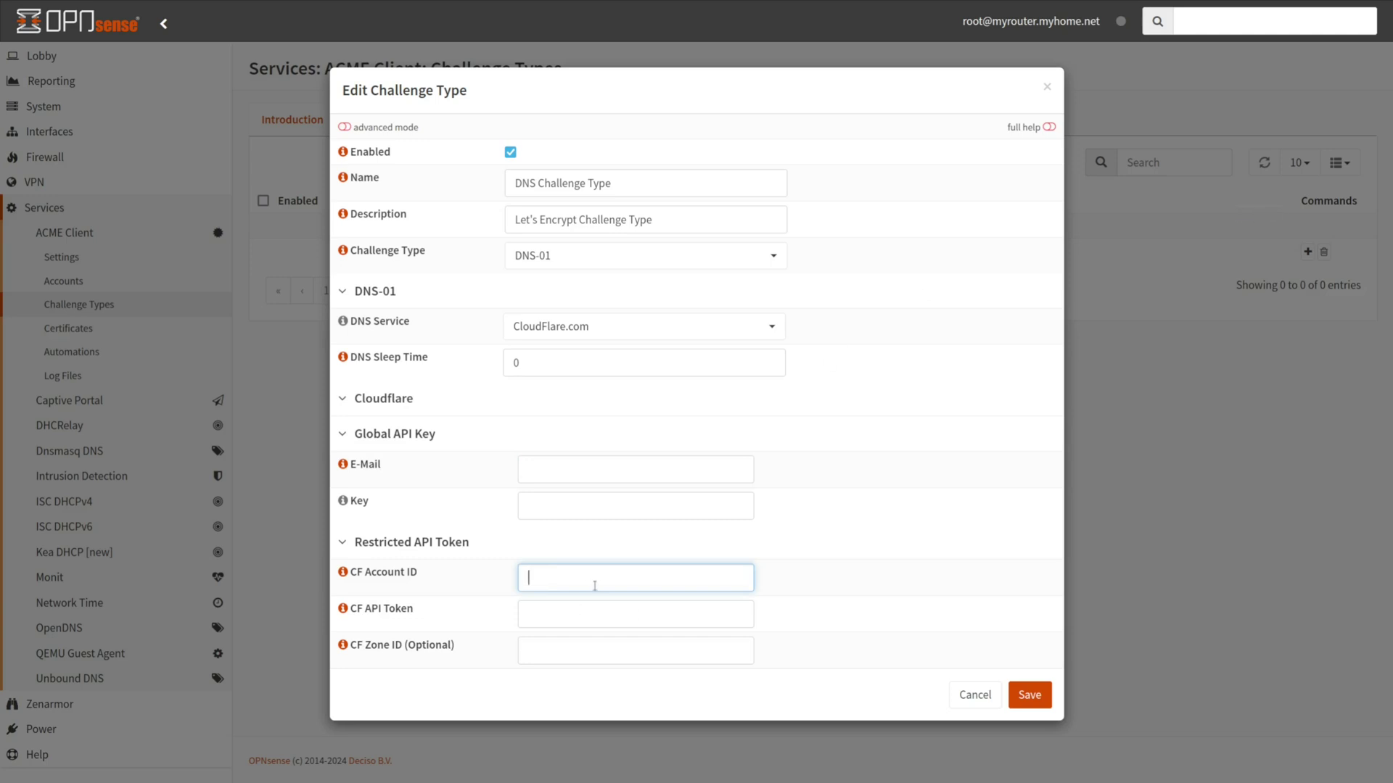
pyautogui.hotkey('ctrl', 'v')
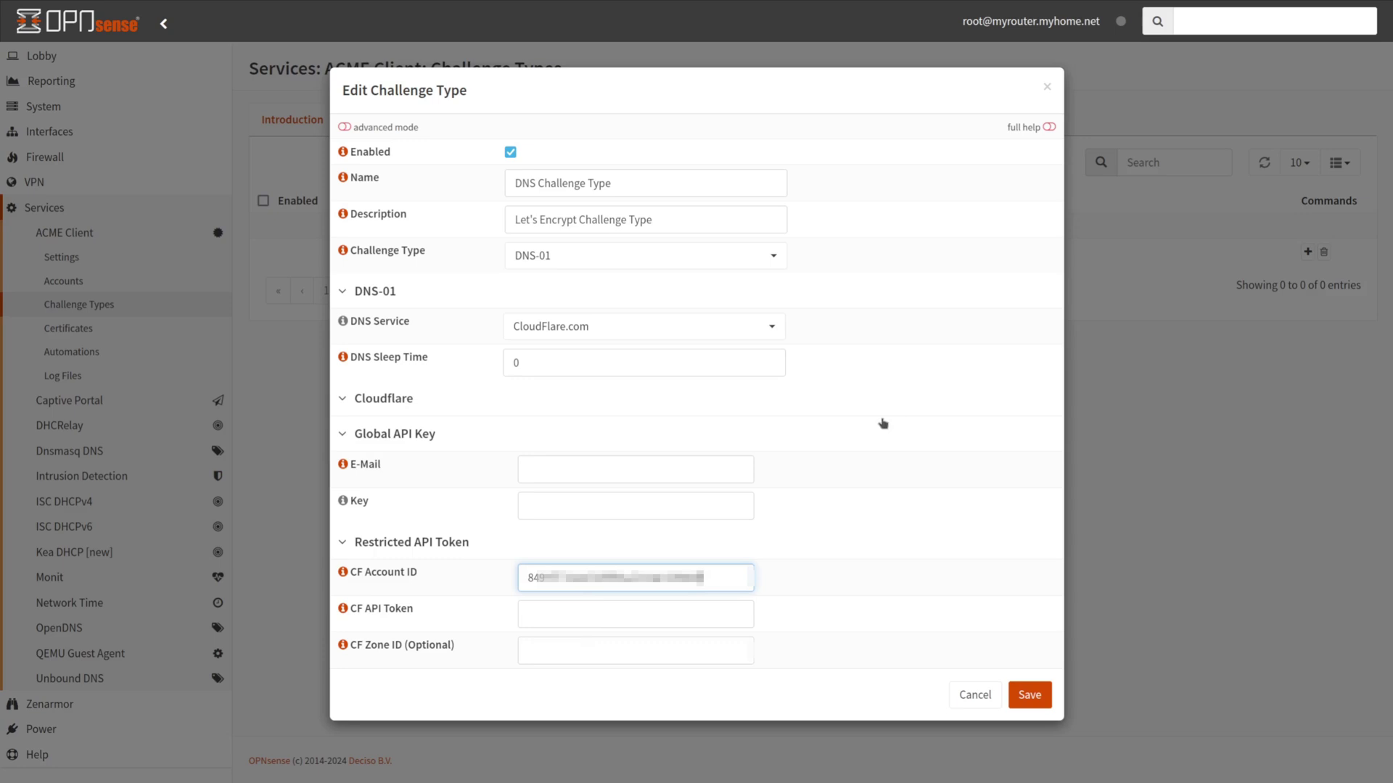
pyautogui.click(619, 614)
pyautogui.hotkey('ctrl', 'v')
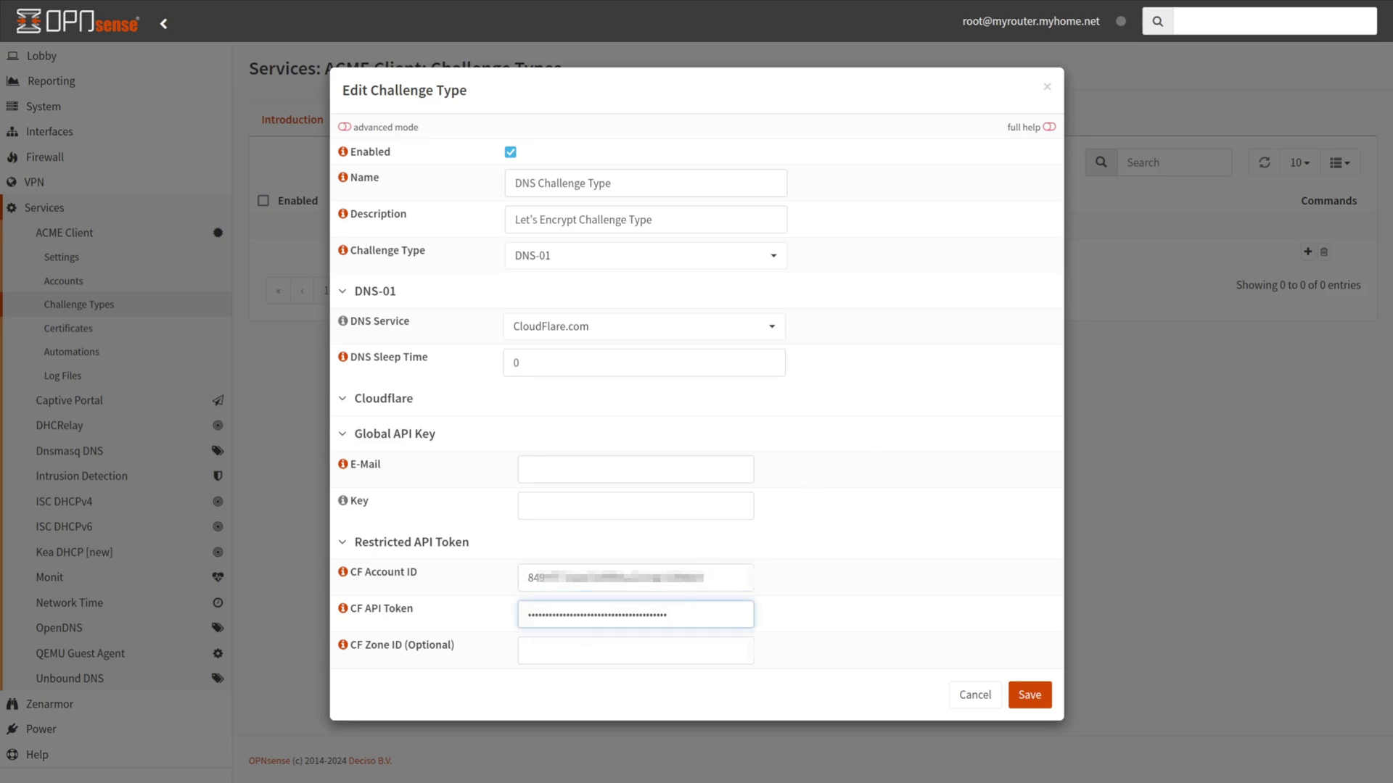
pyautogui.click(573, 649)
pyautogui.hotkey('ctrl', 'v')
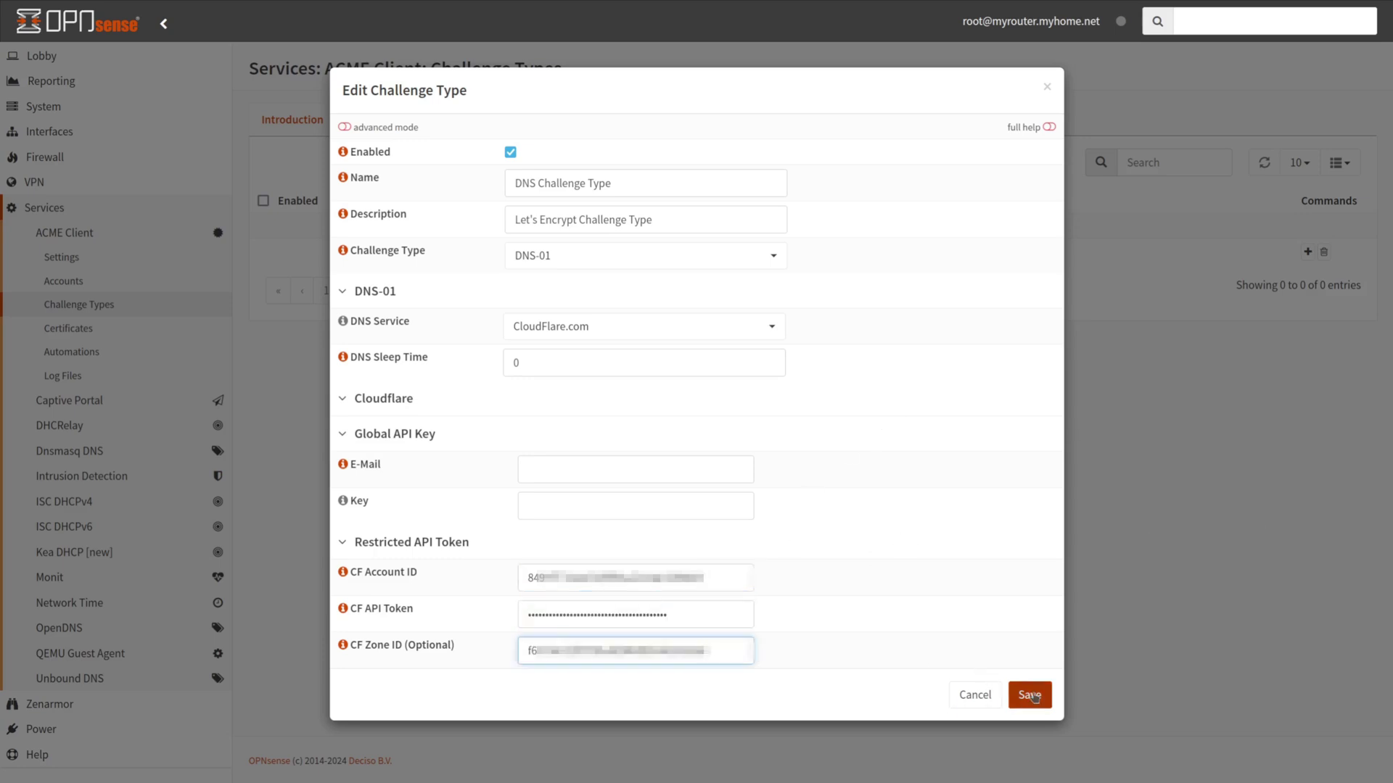
pyautogui.click(1029, 695)
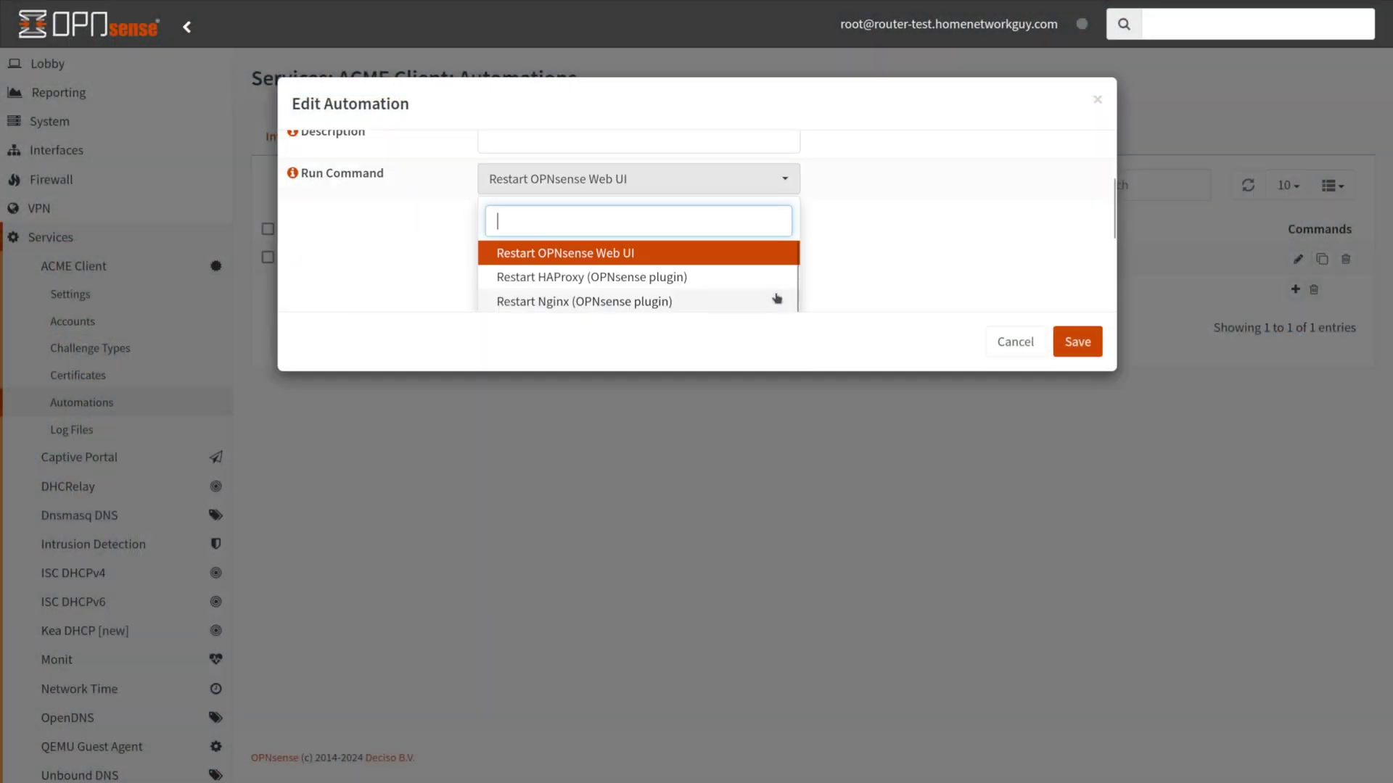
# Go to Services > ACME Client > Automations and start adding a new automation
pyautogui.scroll(-5, 776, 287)
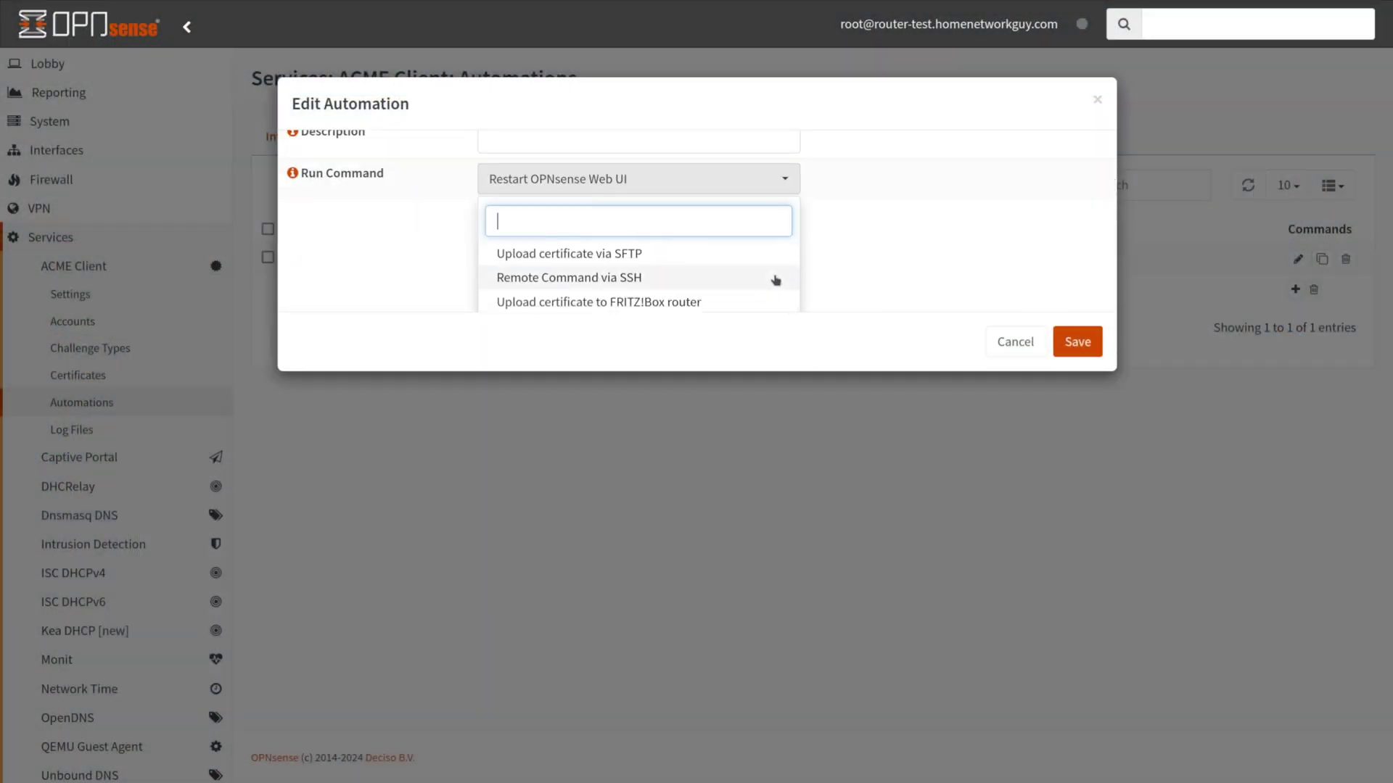
pyautogui.scroll(-3, 775, 280)
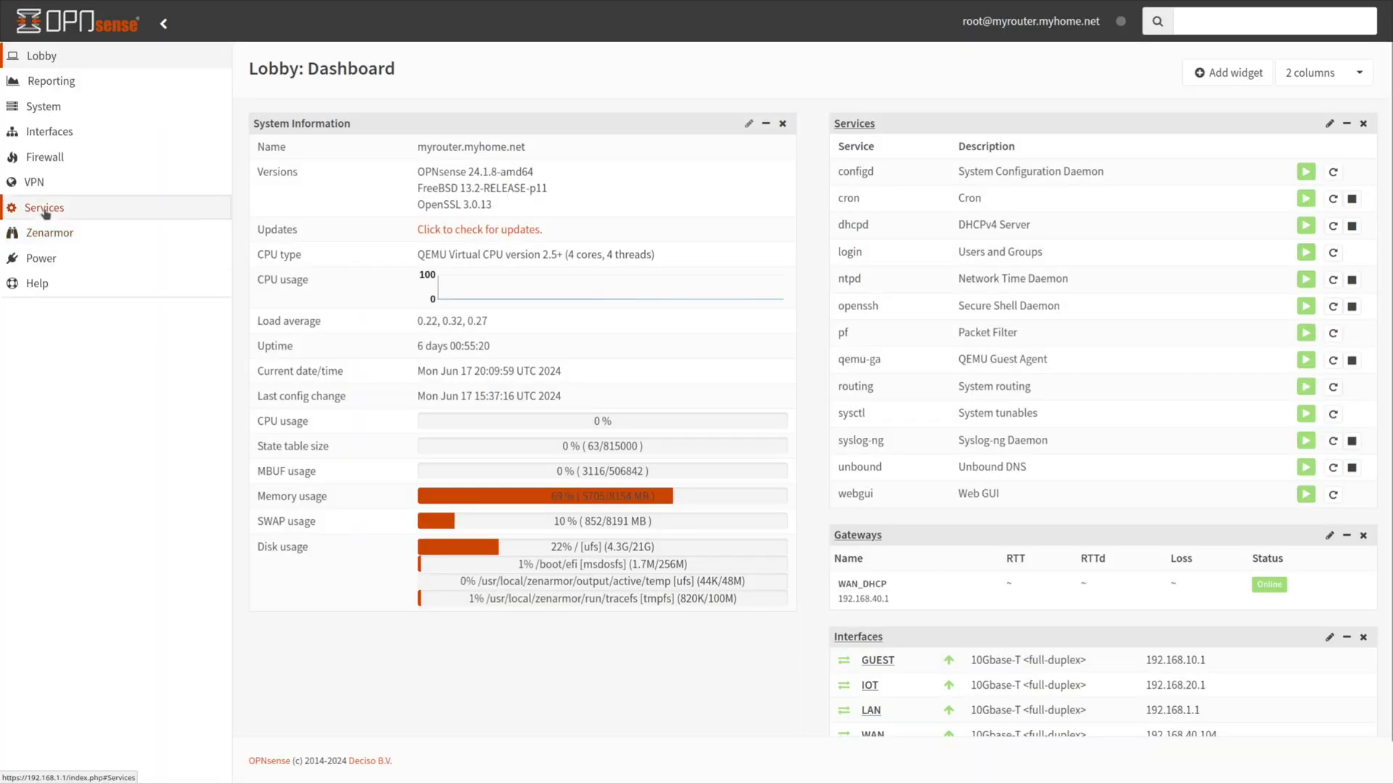
pyautogui.click(44, 209)
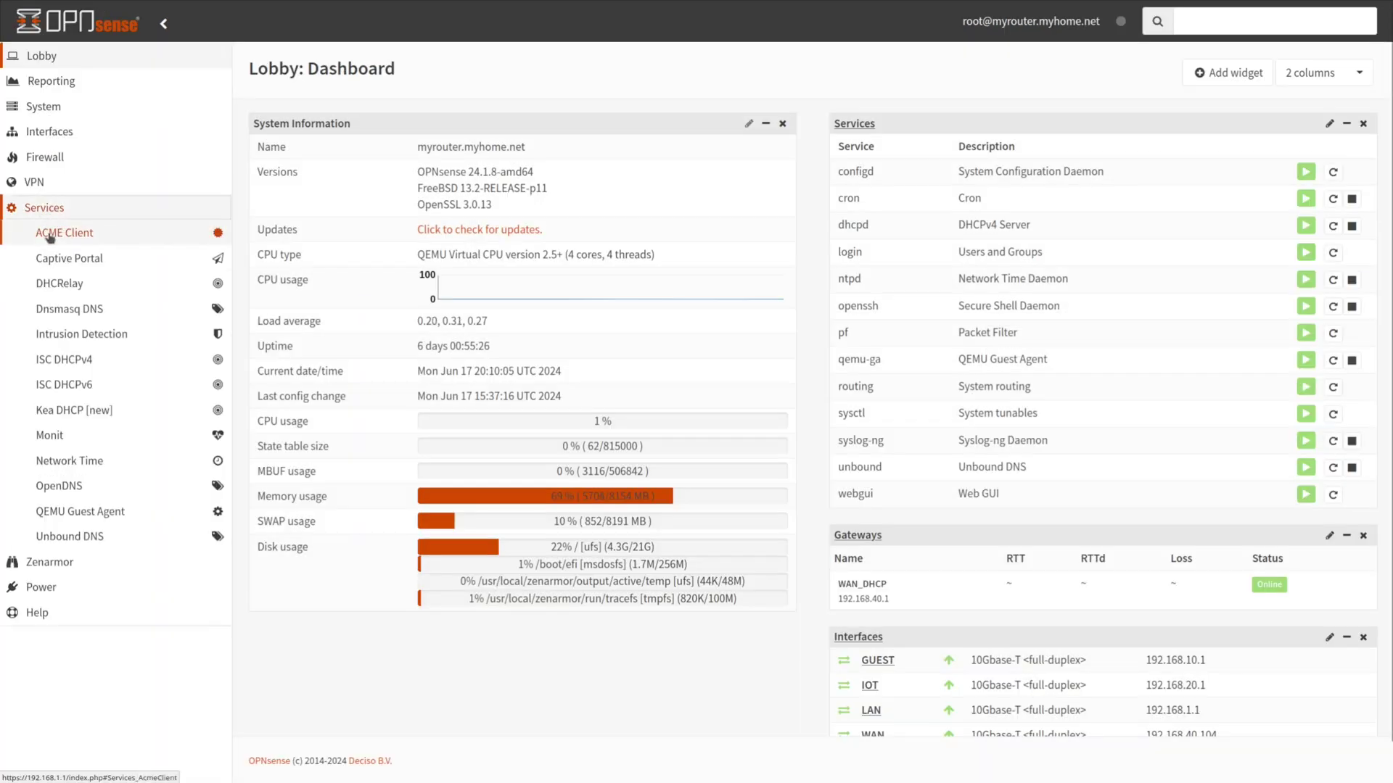
pyautogui.click(69, 232)
pyautogui.click(72, 351)
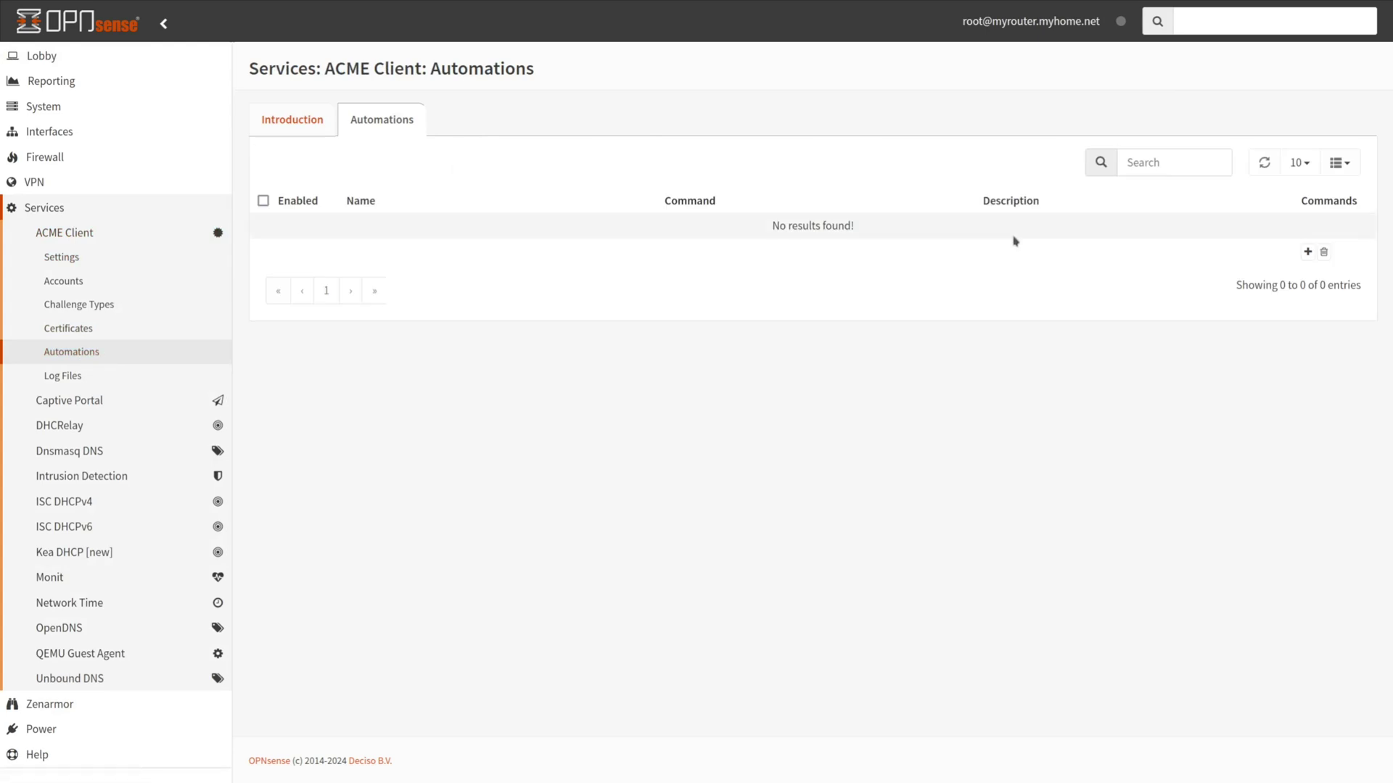
pyautogui.click(1307, 251)
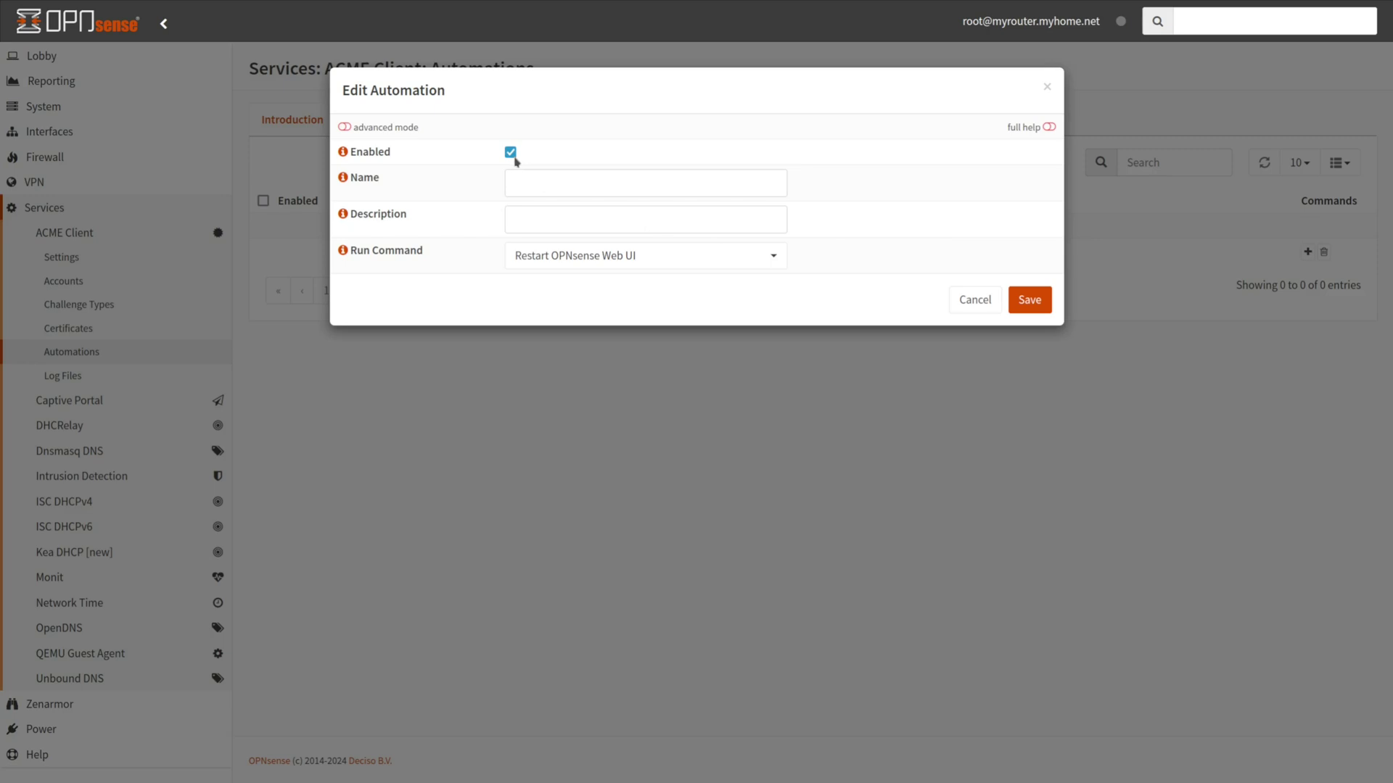
# Save automation 'Restart UI', described 'Restart OPNsense Web UI', running Restart OPNsense Web UI
pyautogui.click(518, 180)
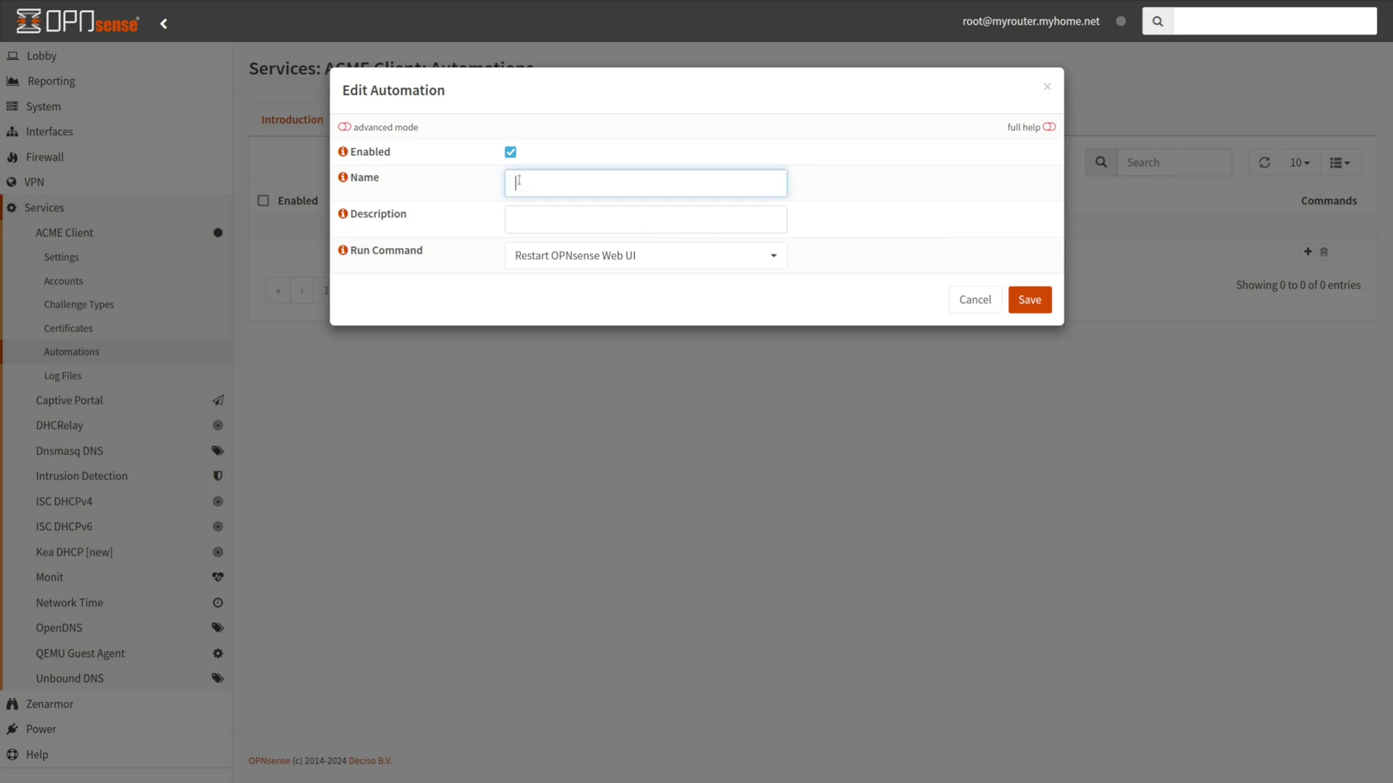
pyautogui.write('Restart UI')
pyautogui.click(515, 220)
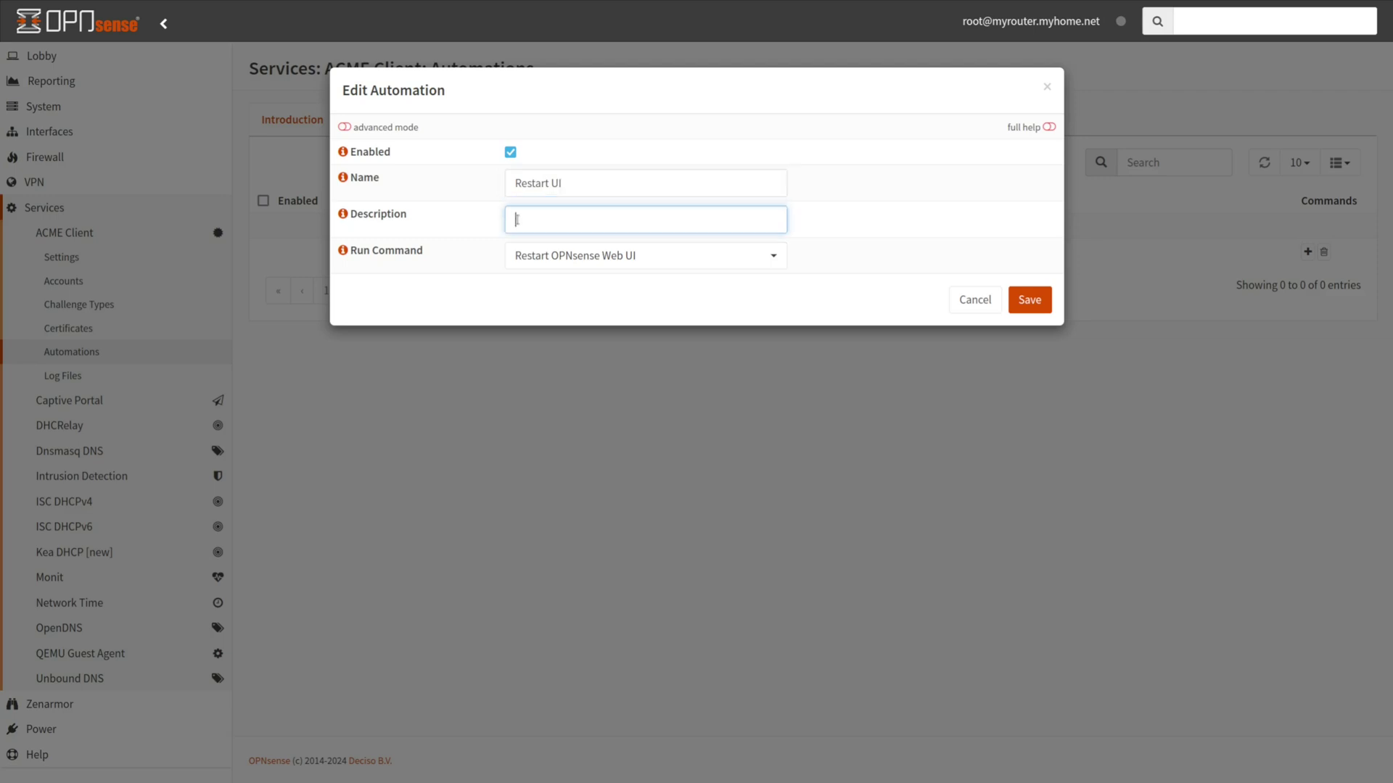
pyautogui.write('Restart OPNsense Web UI')
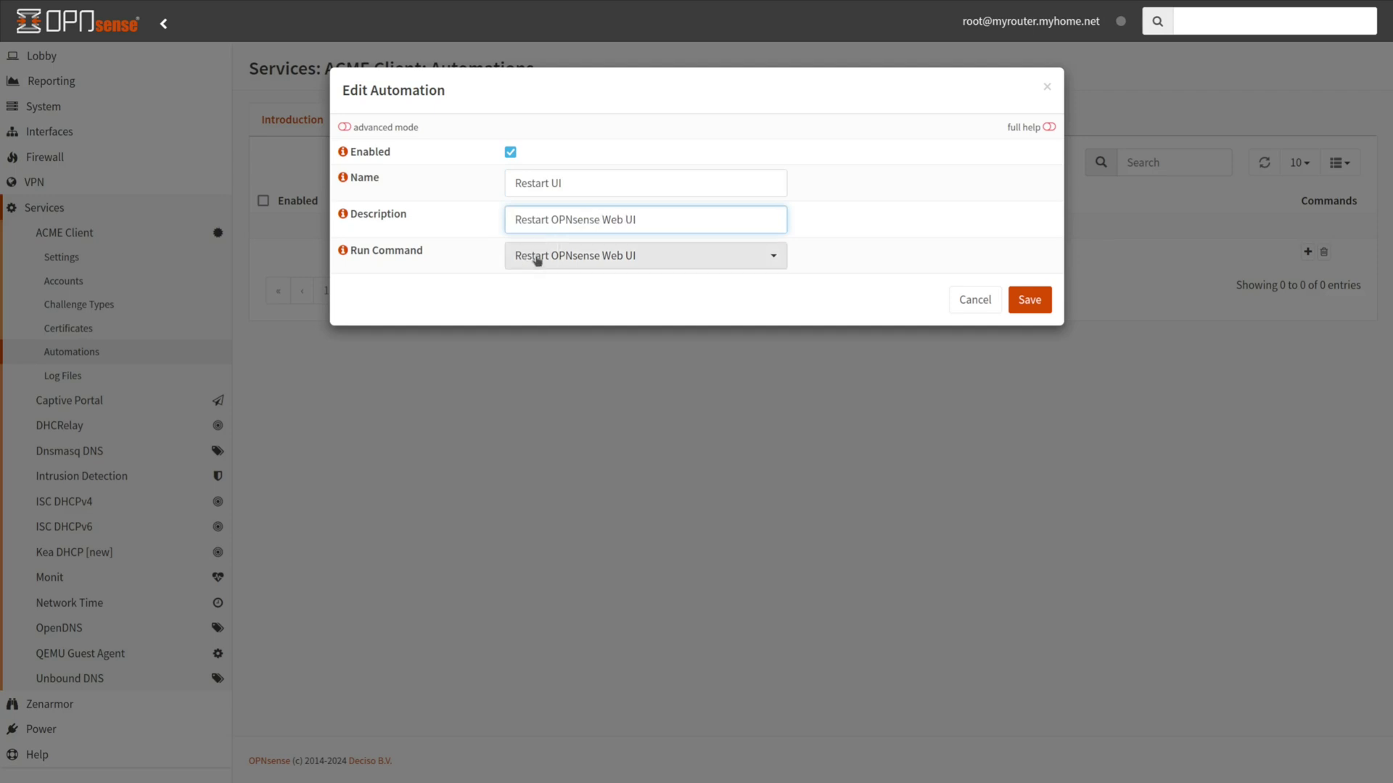
pyautogui.click(536, 257)
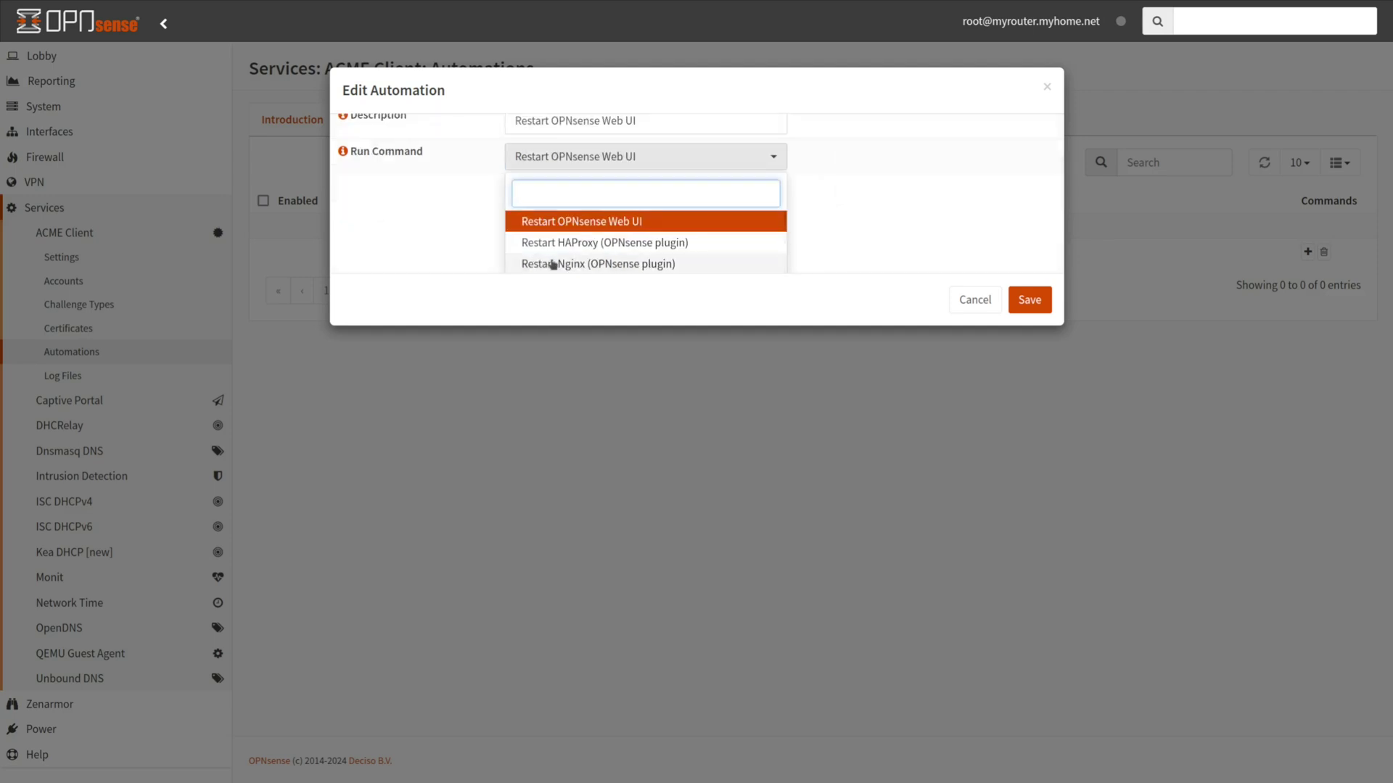
pyautogui.scroll(-5, 551, 261)
pyautogui.scroll(5, 552, 261)
pyautogui.click(573, 227)
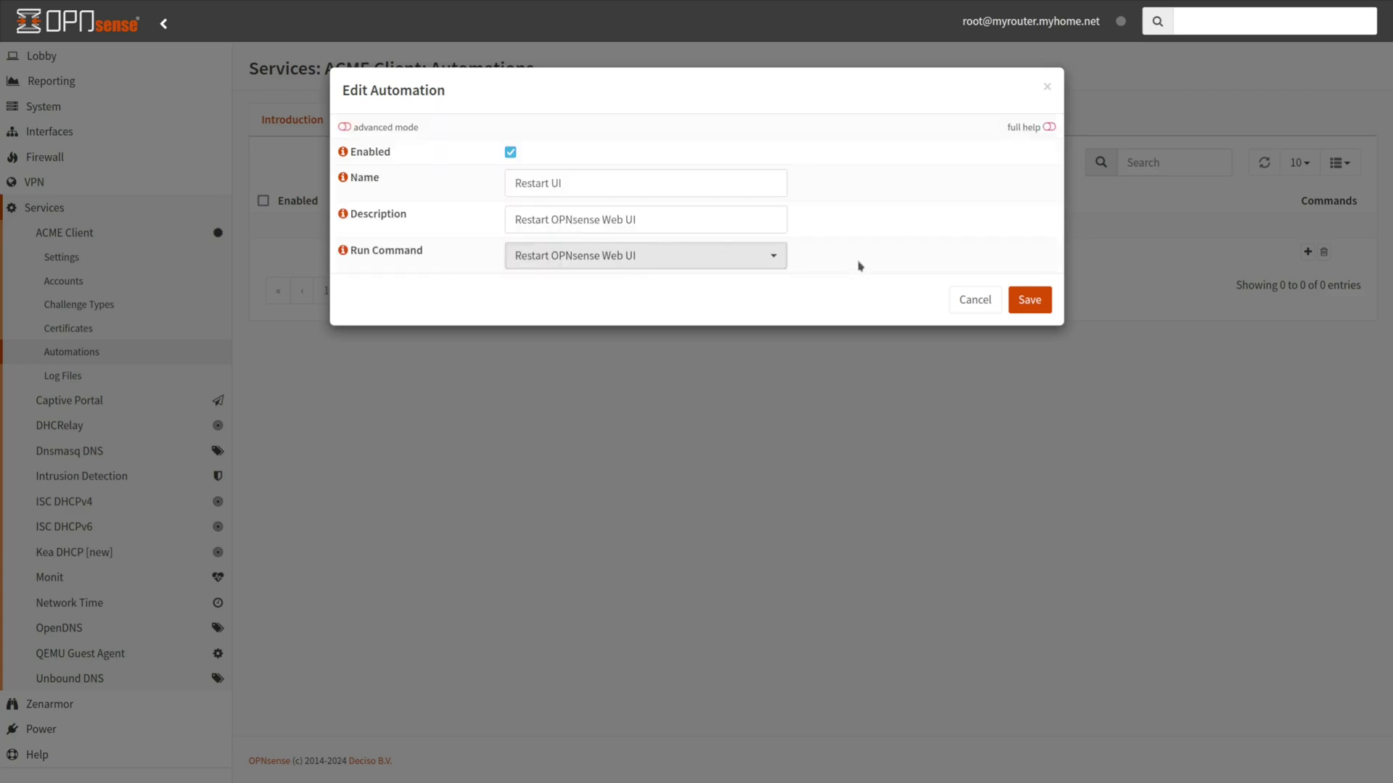
pyautogui.click(1003, 300)
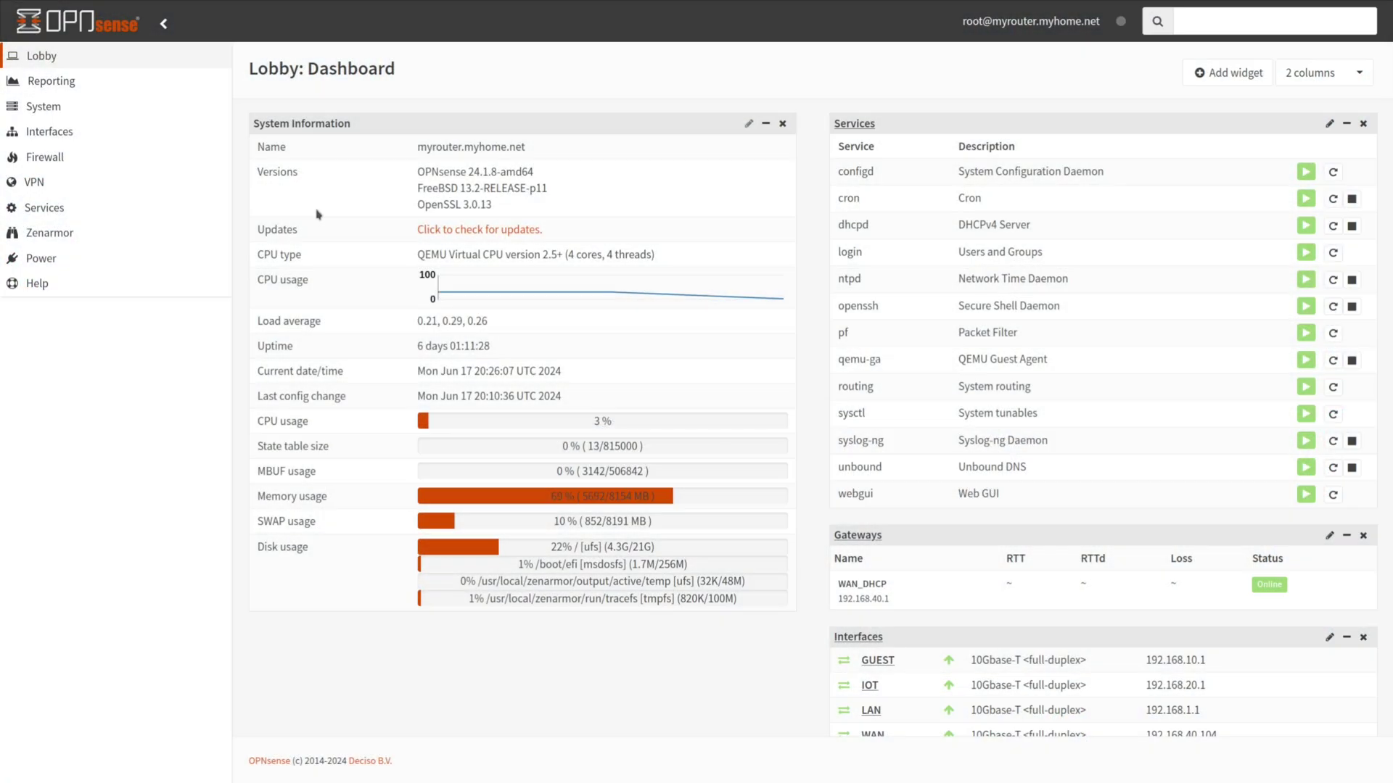
# Go to Services > ACME Client > Certificates and start adding a new certificate
pyautogui.click(43, 208)
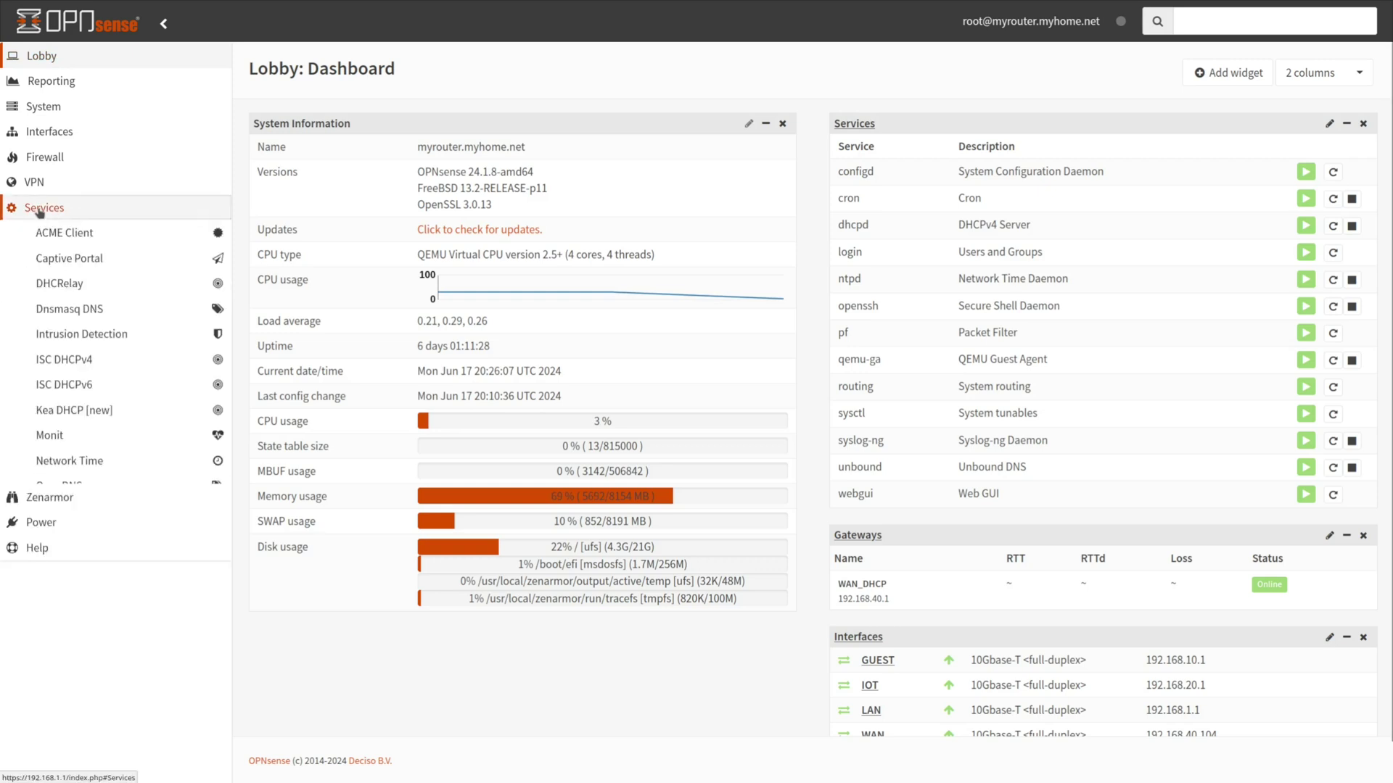
pyautogui.click(61, 233)
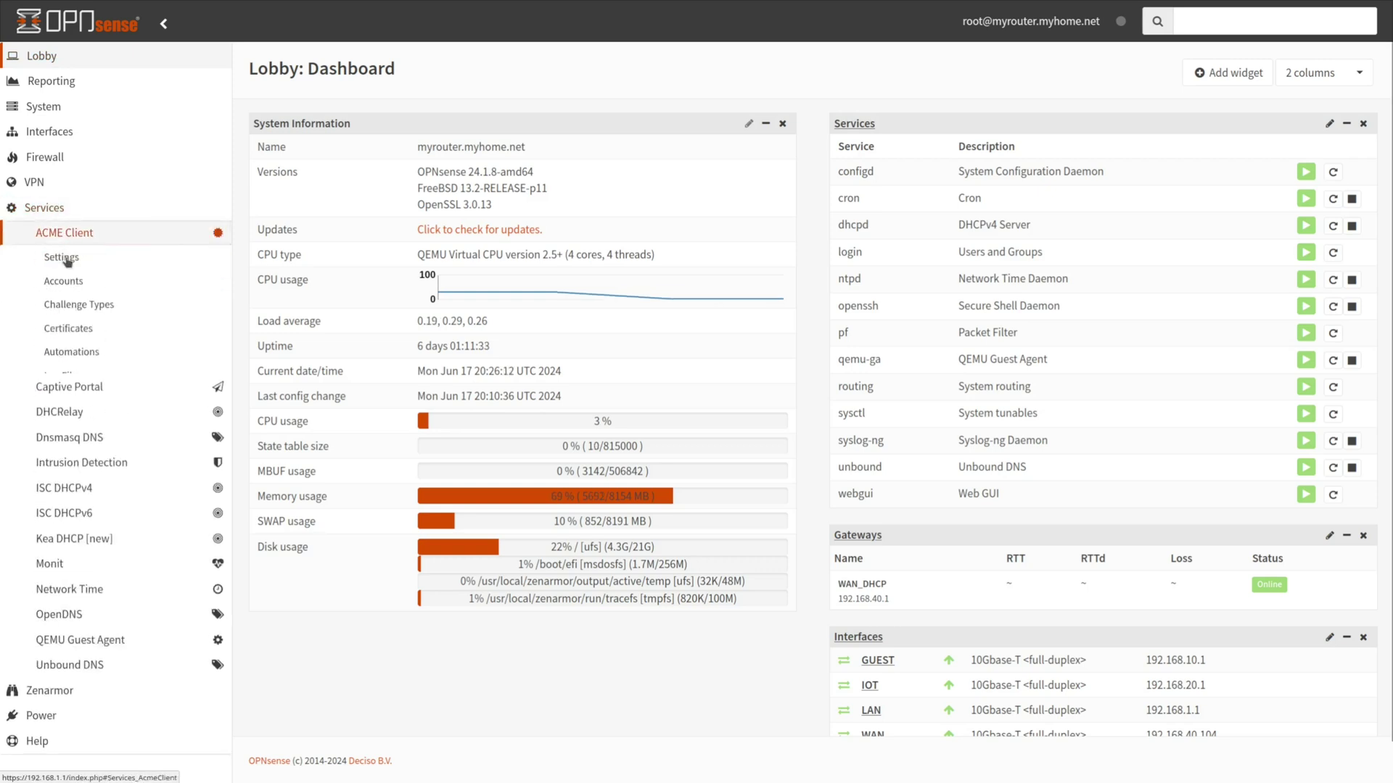
pyautogui.click(67, 329)
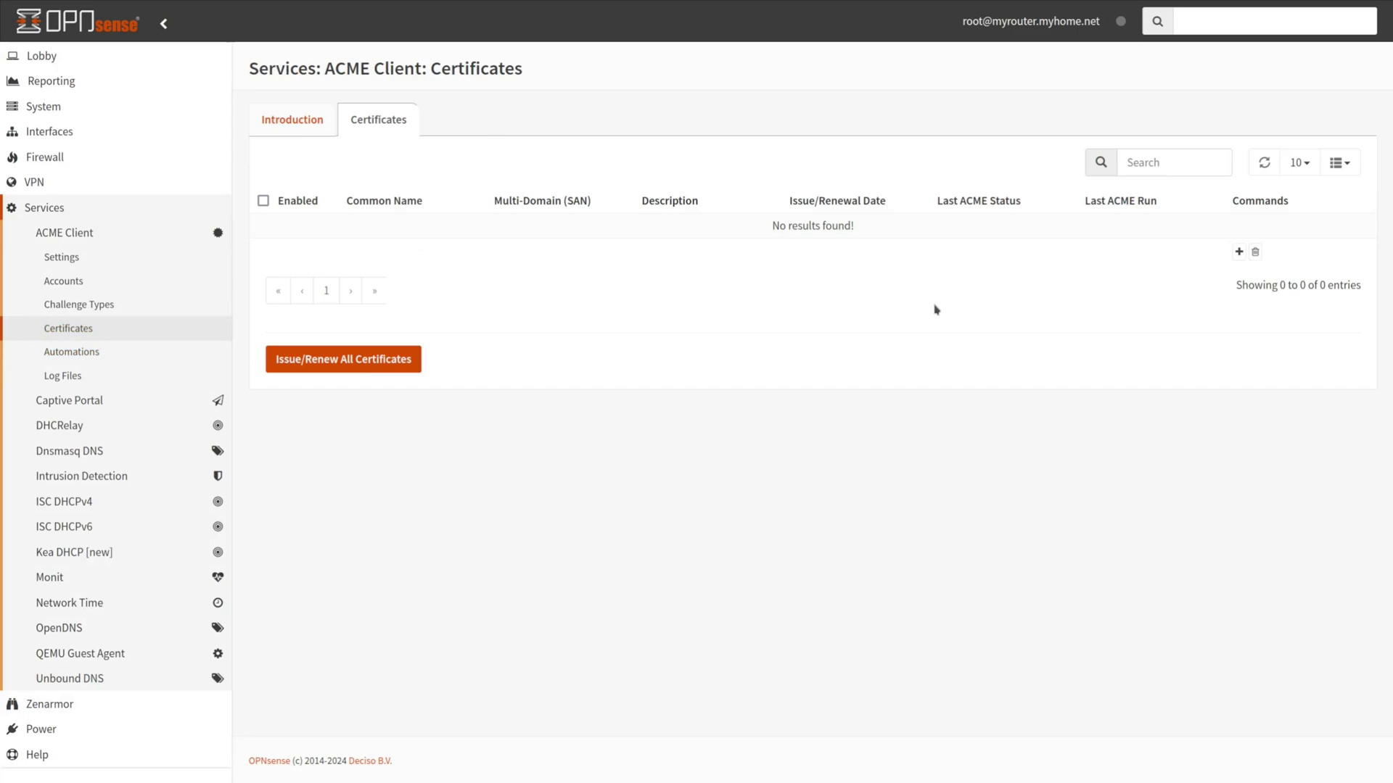
pyautogui.click(1239, 251)
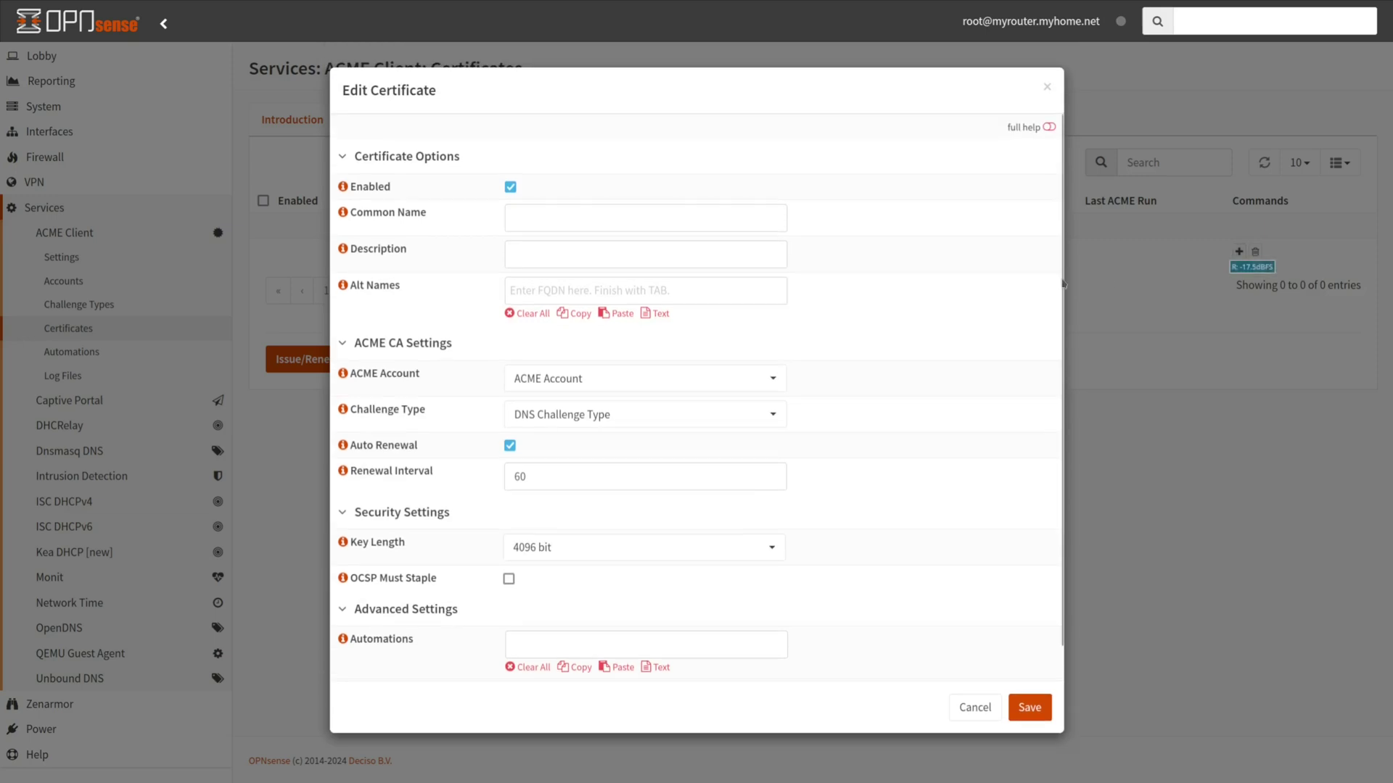
pyautogui.click(523, 224)
pyautogui.write('m')
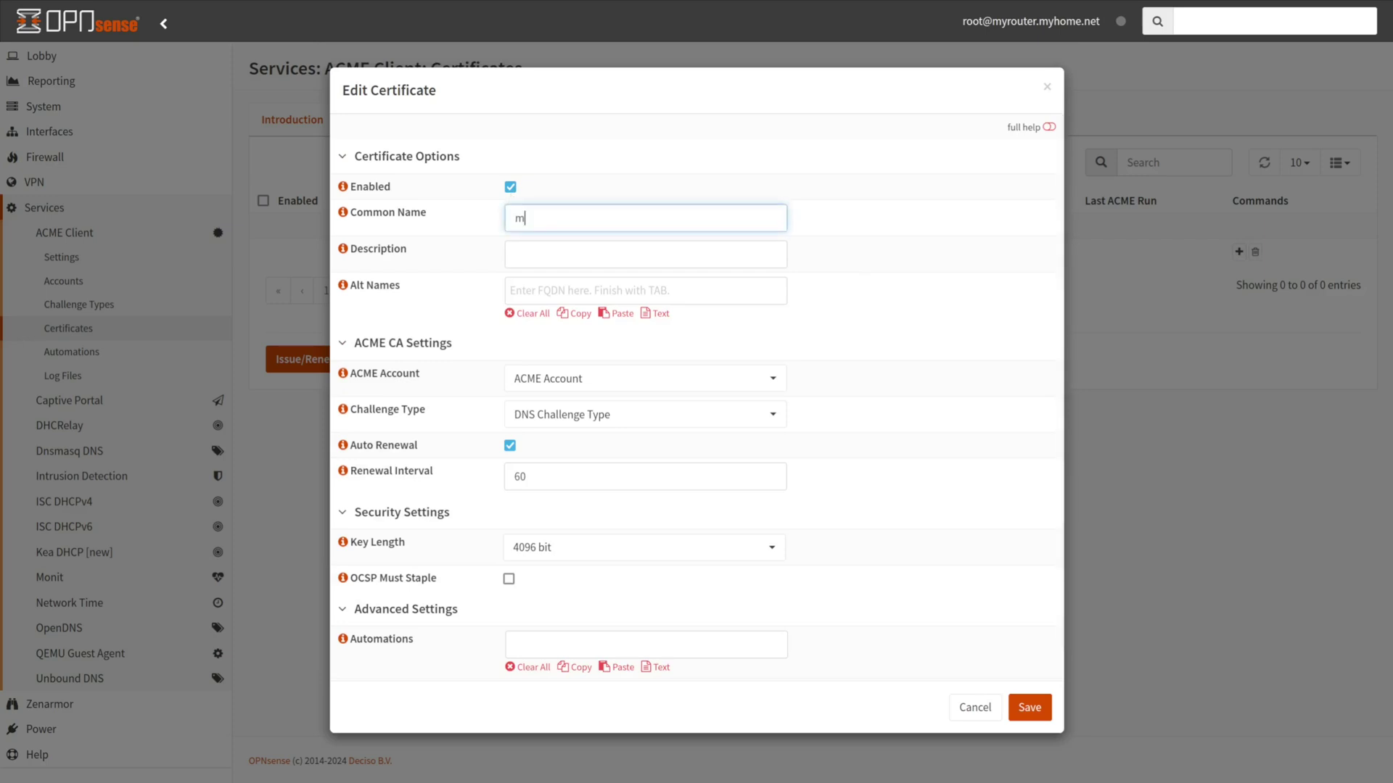
pyautogui.write('yrouter.myhome.net')
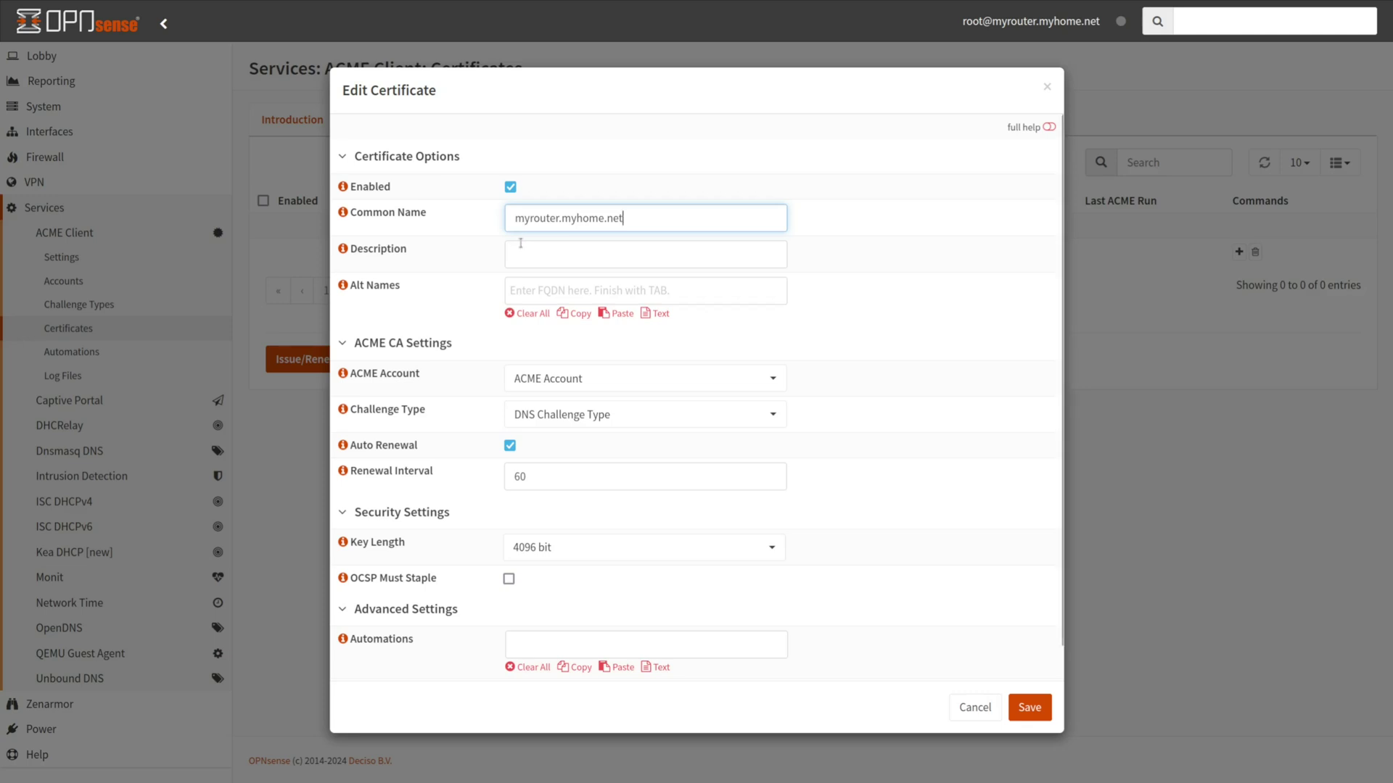
pyautogui.click(519, 253)
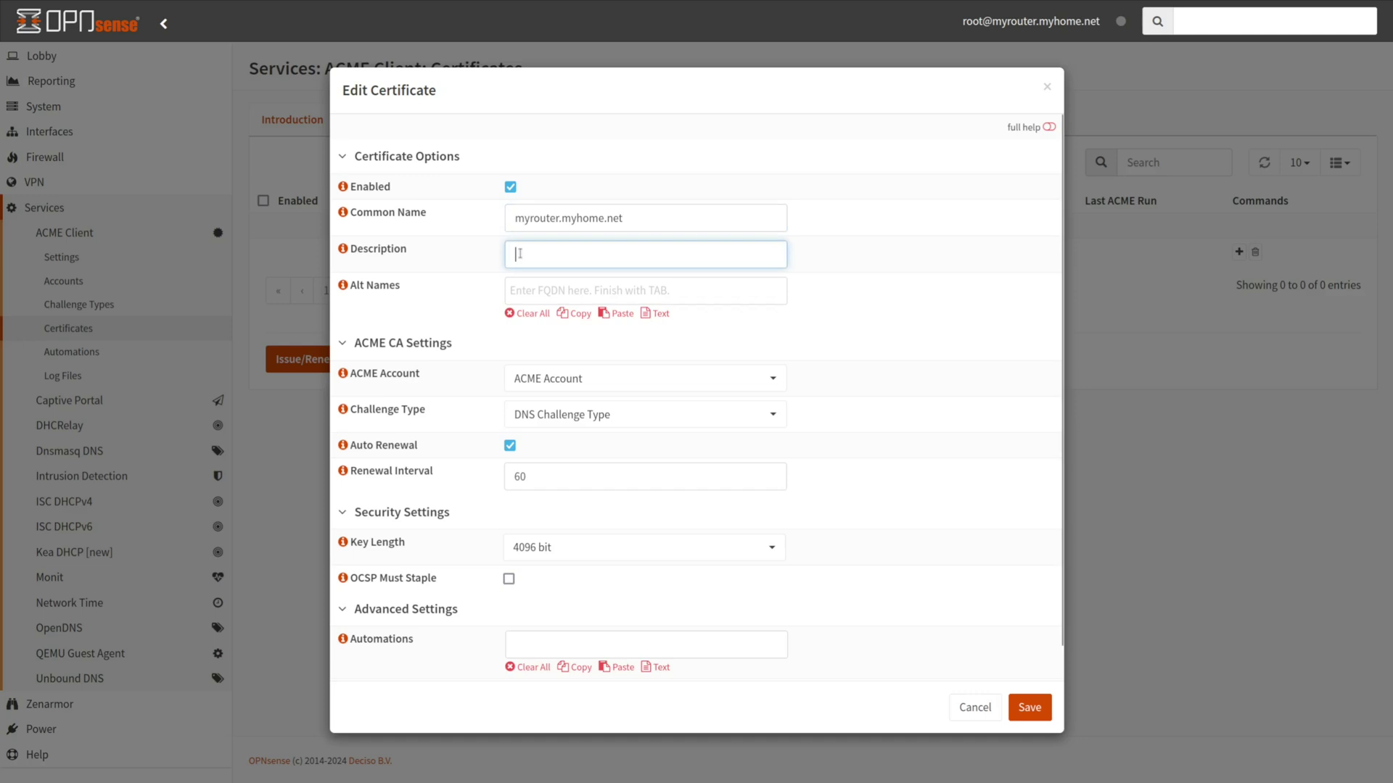
pyautogui.write('Router ')
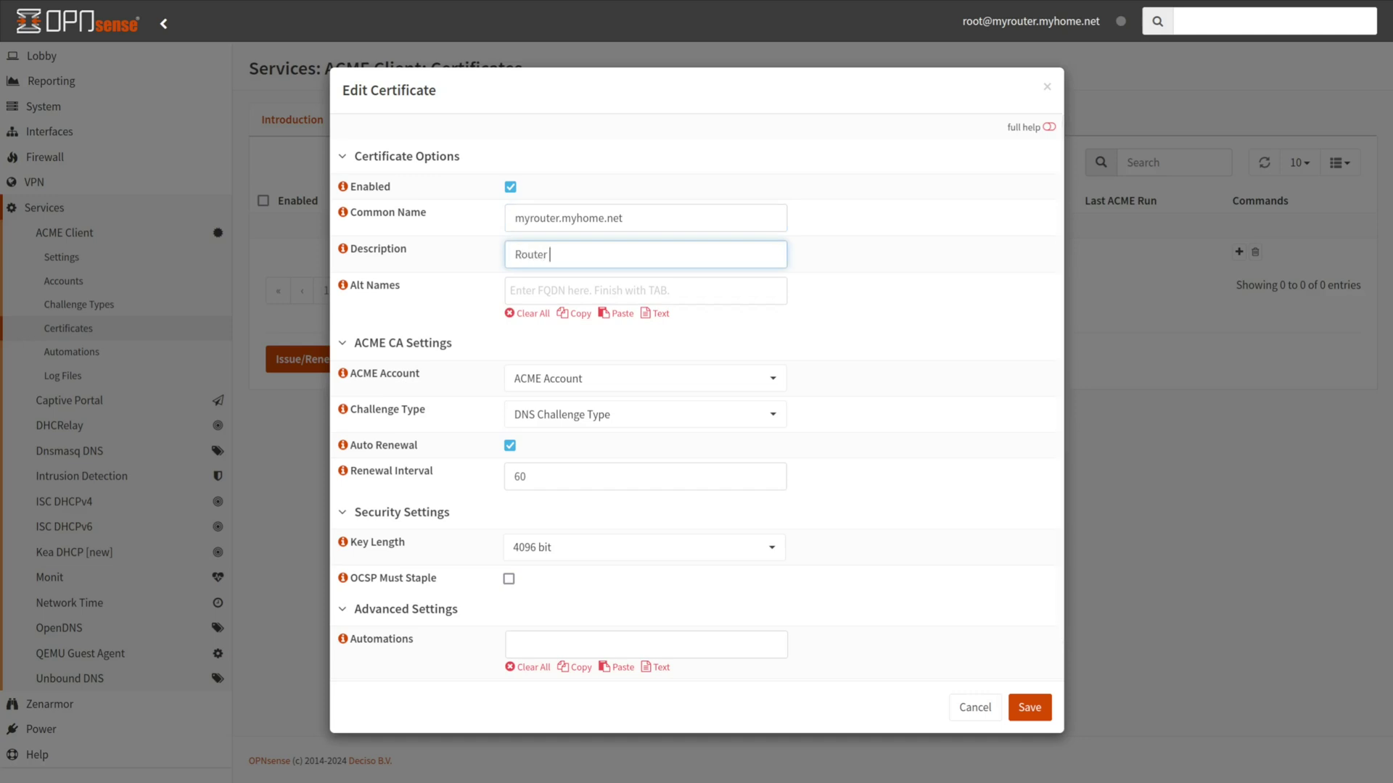
pyautogui.write('sertificate')
pyautogui.click(524, 287)
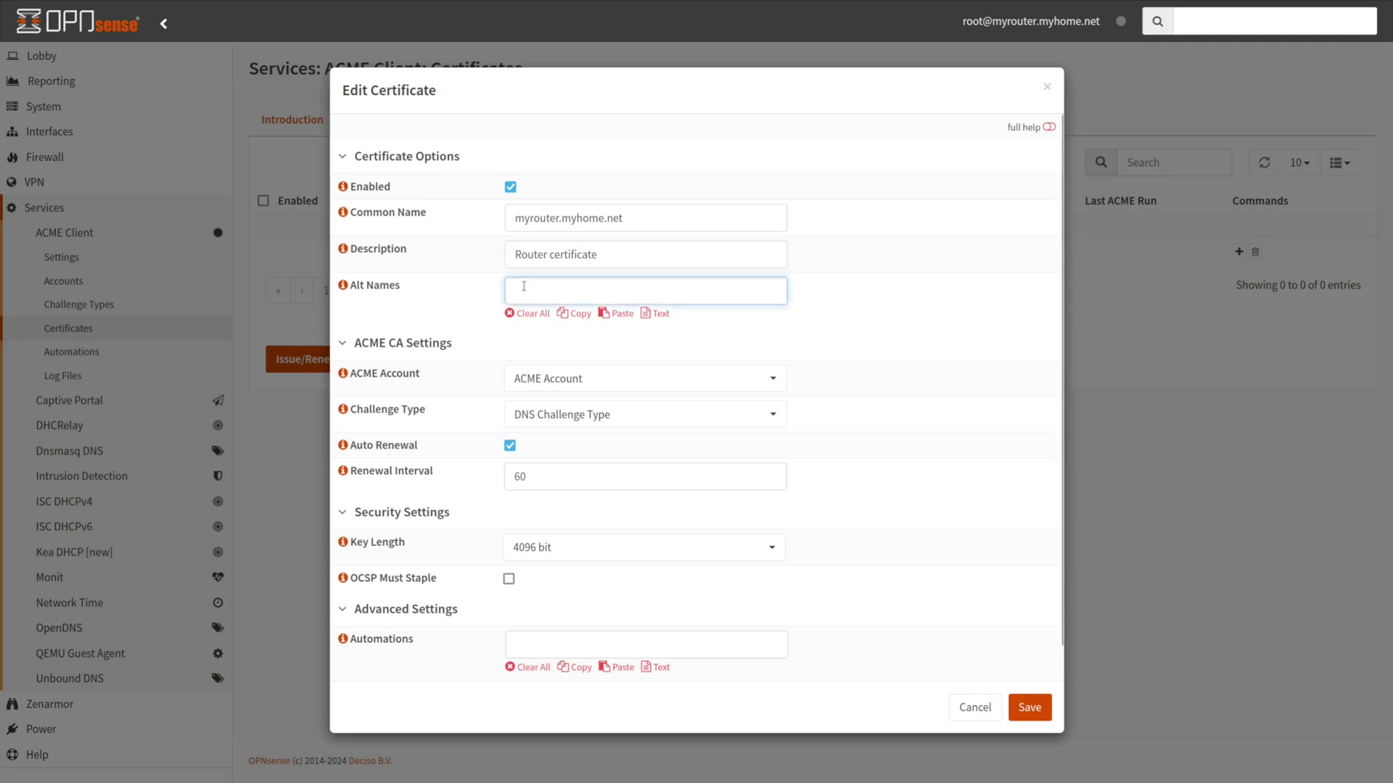
pyautogui.write('www.example.com')
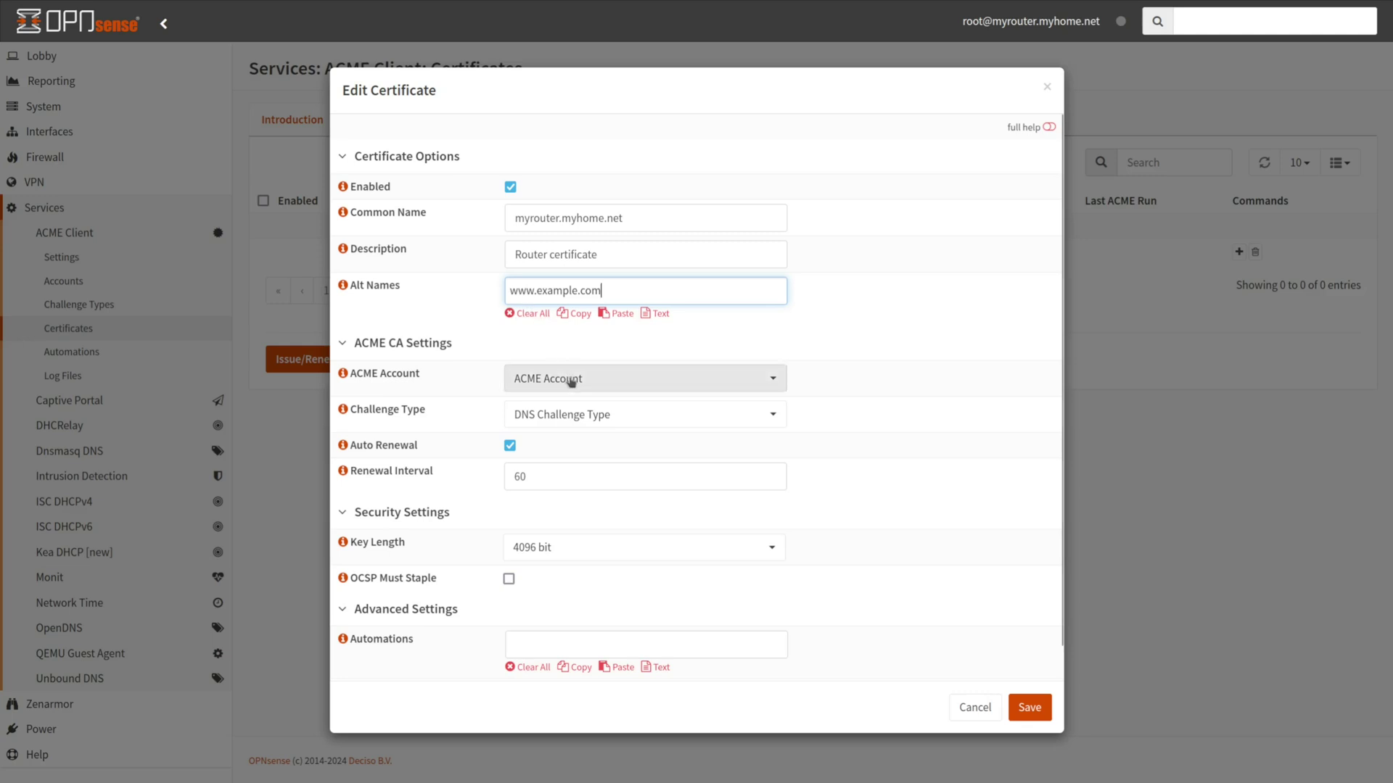
# Keep the existing ACME account, DNS challenge type, 60-day renewal and 4096-bit key length
pyautogui.click(595, 390)
pyautogui.click(607, 384)
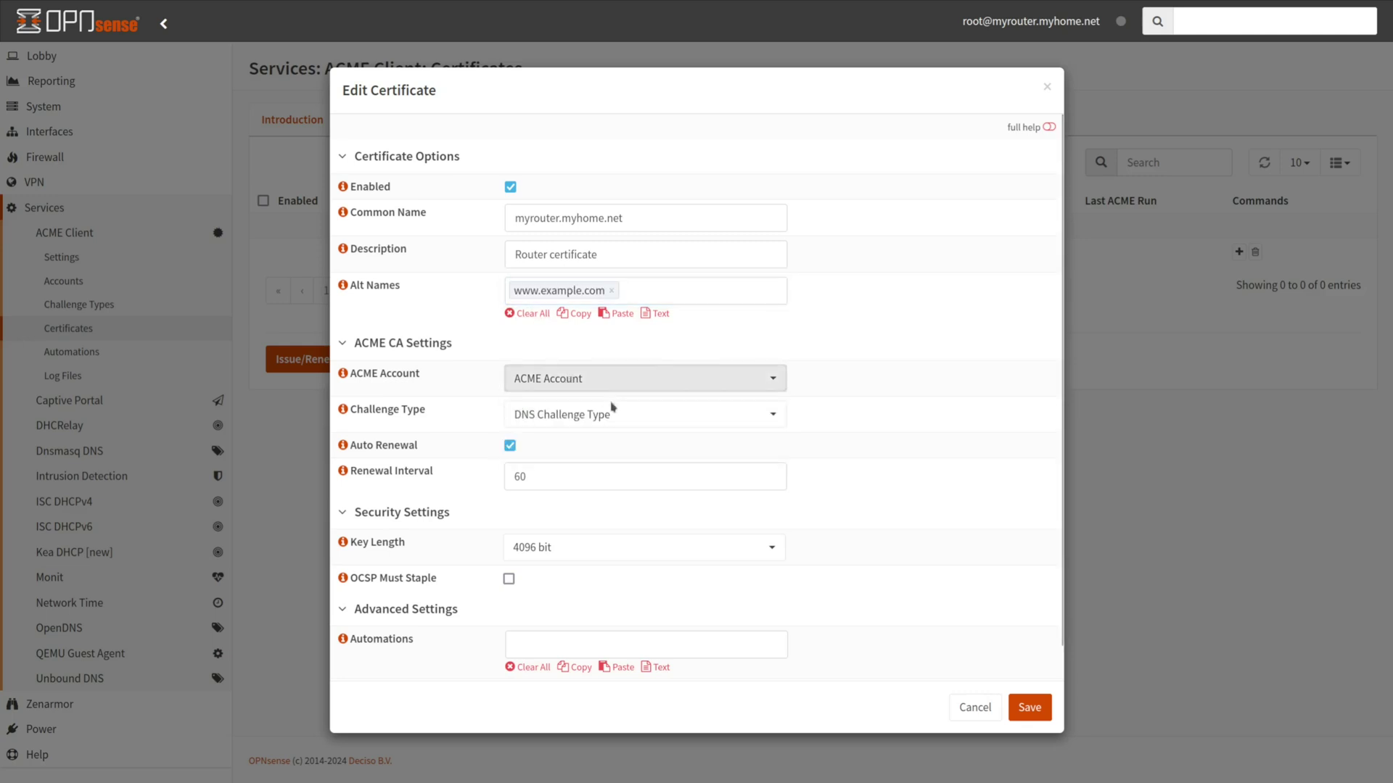
pyautogui.click(617, 417)
pyautogui.click(596, 479)
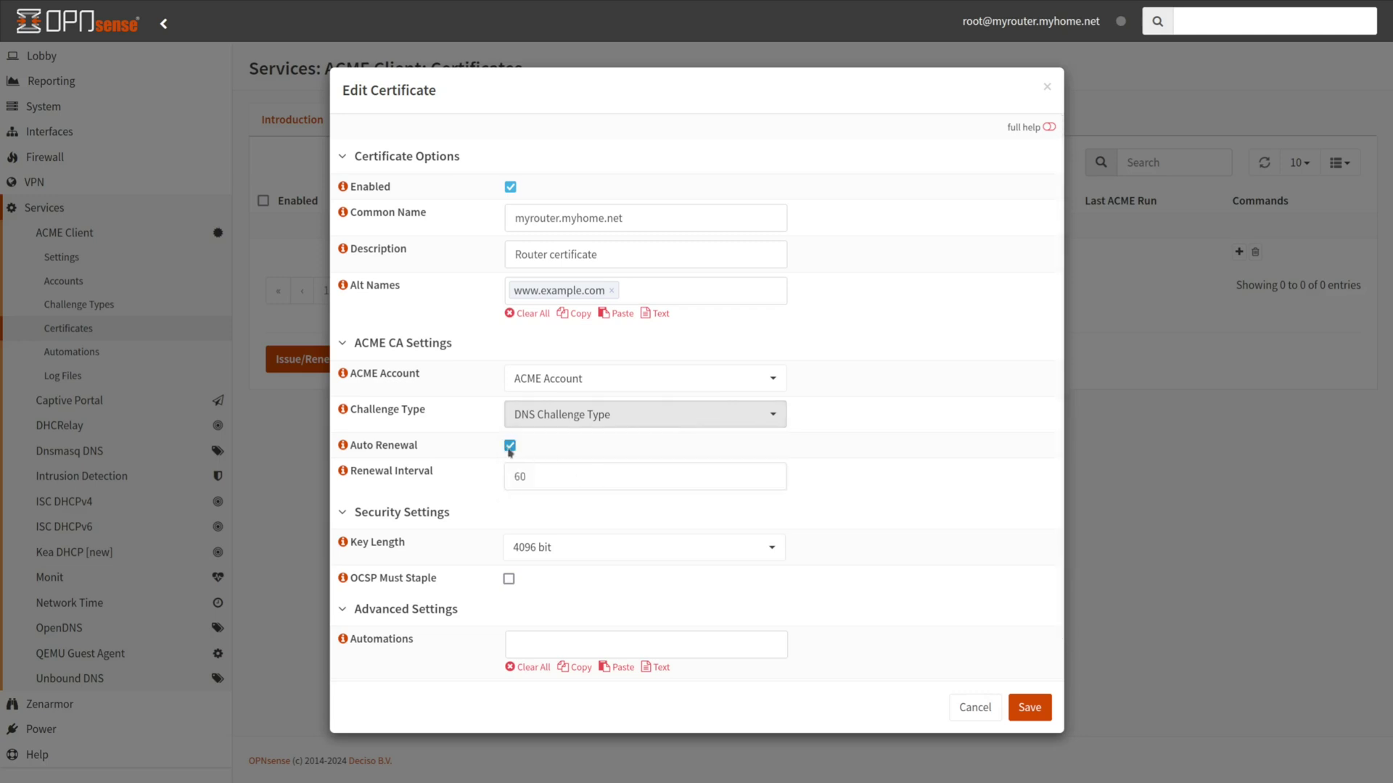
pyautogui.click(552, 474)
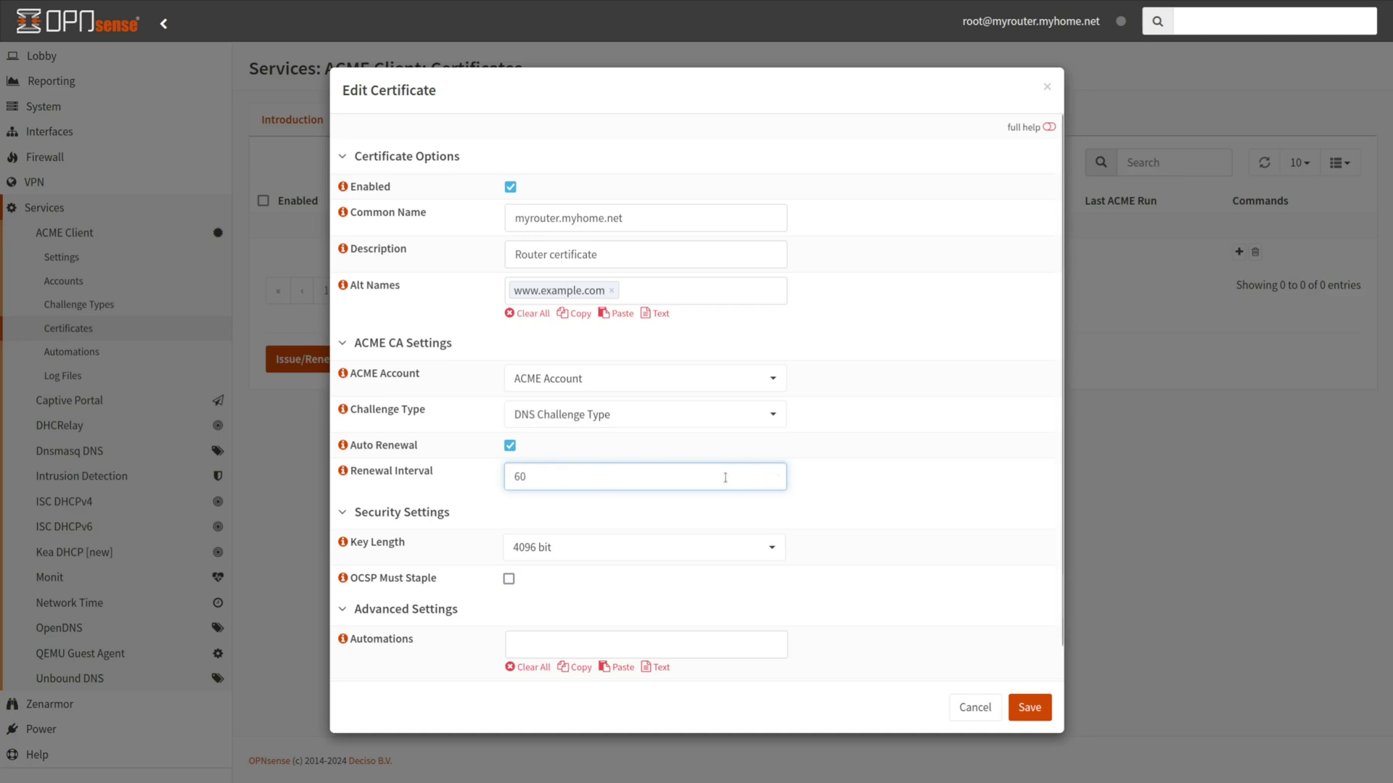
pyautogui.click(638, 550)
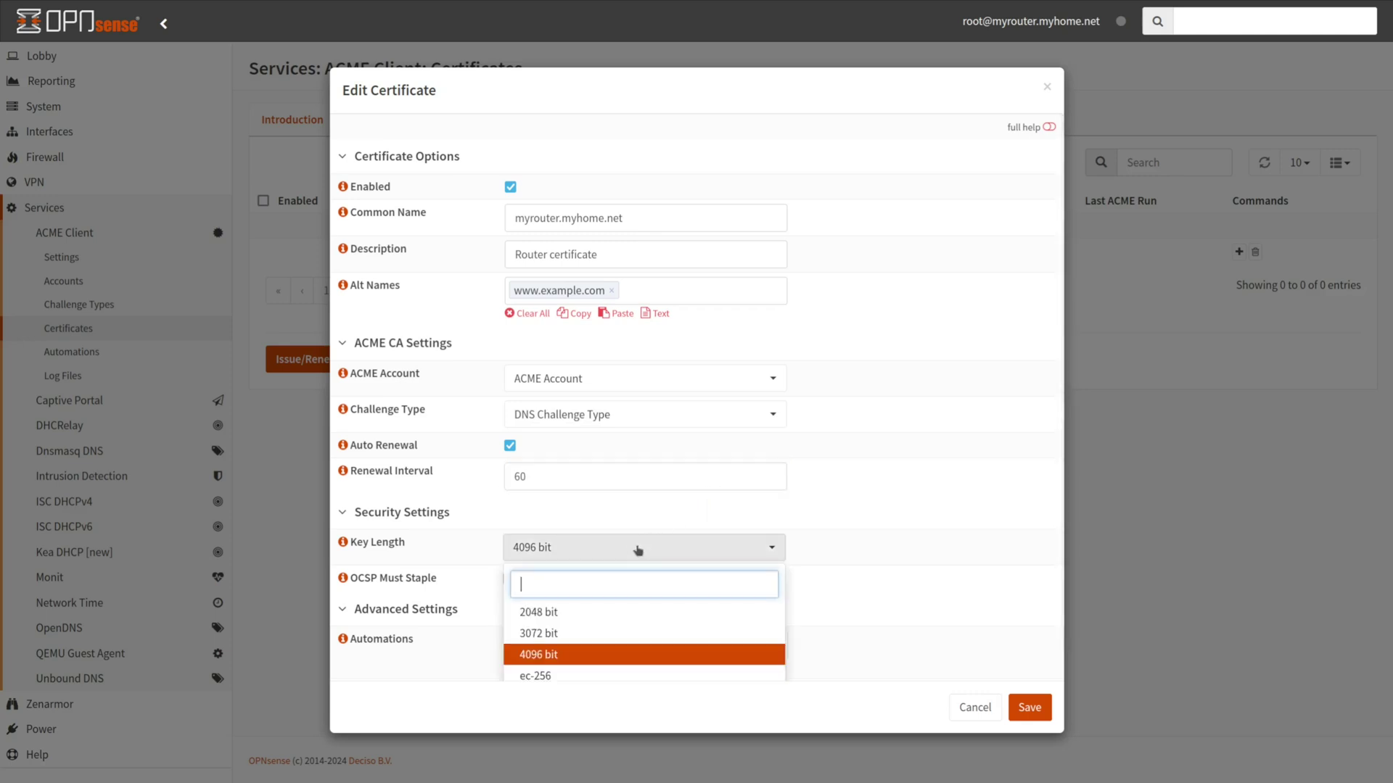
pyautogui.click(638, 550)
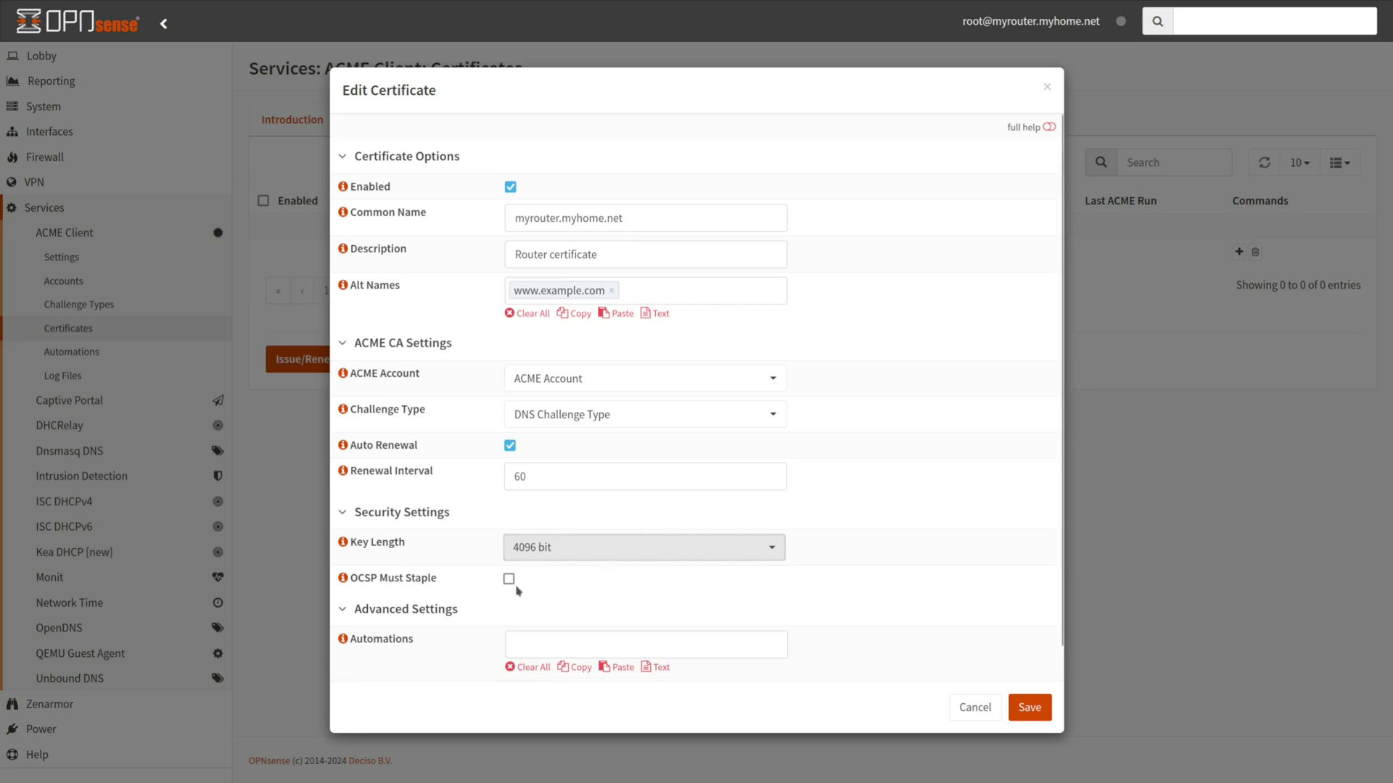
# Attach the Restart UI automation and save the router certificate
pyautogui.click(525, 642)
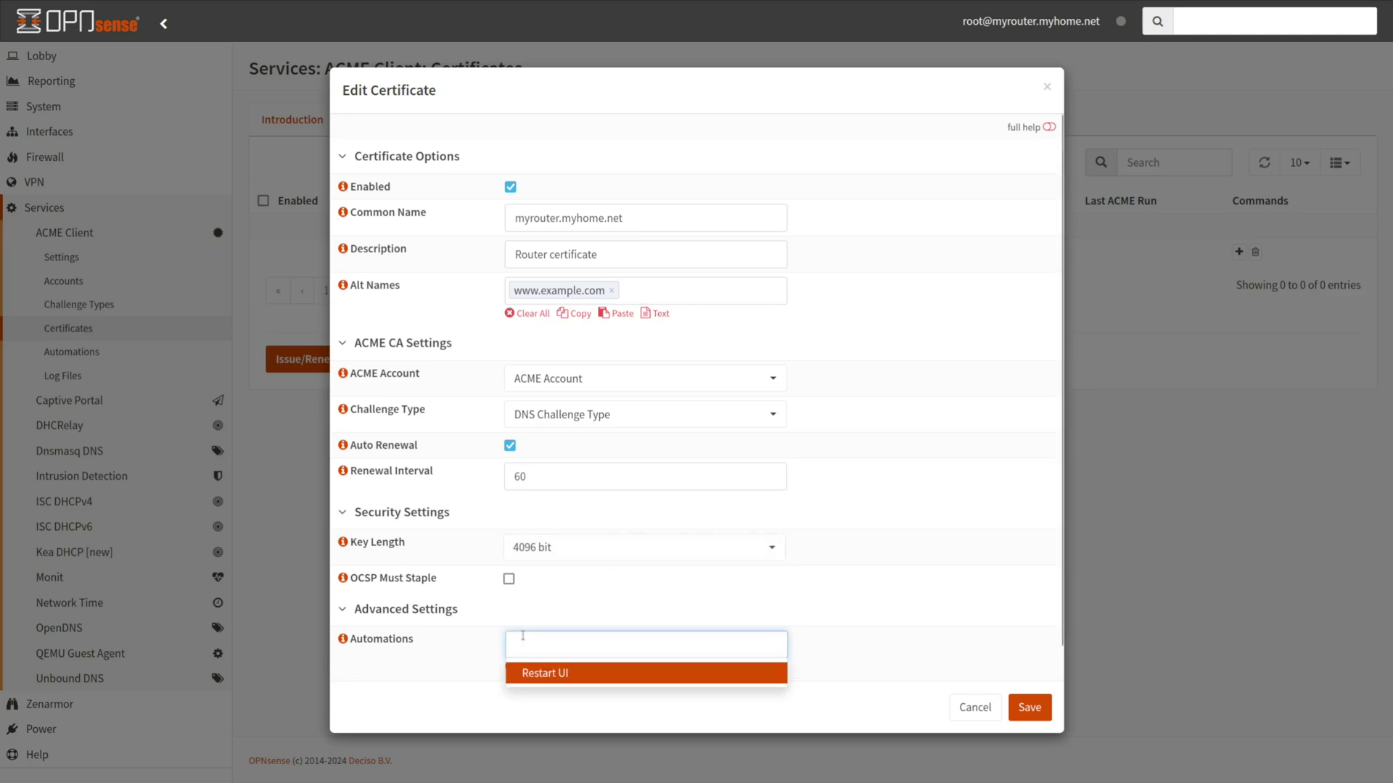
pyautogui.click(532, 673)
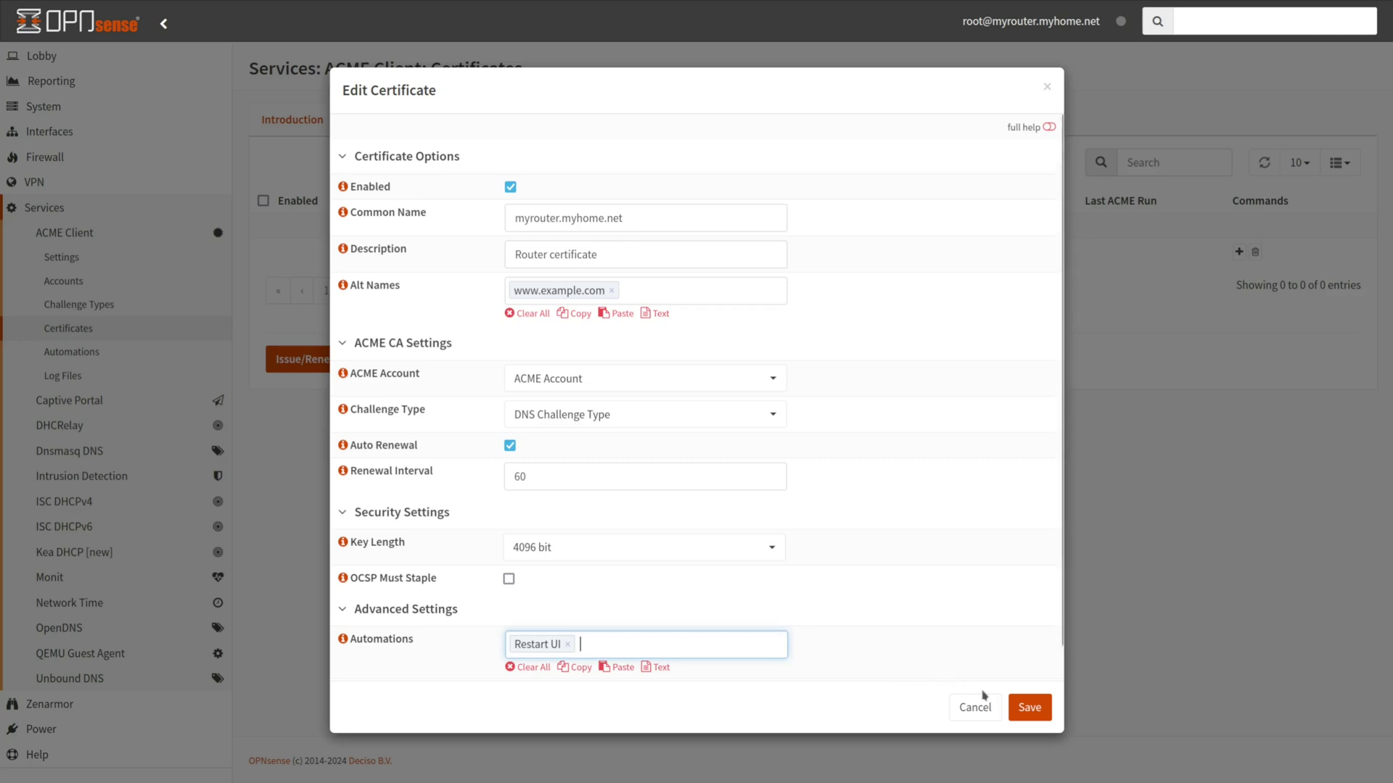
pyautogui.click(1029, 707)
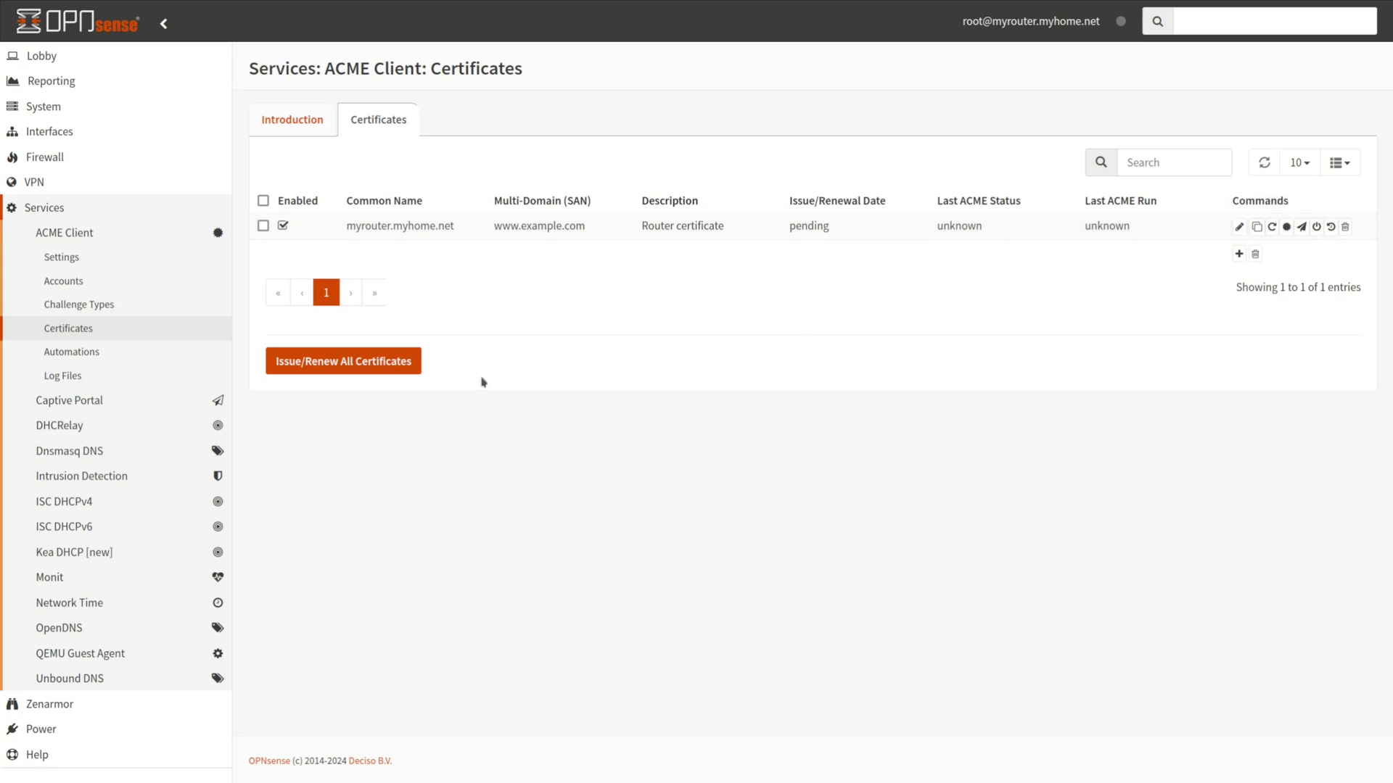
# Check the ACME Client log files
pyautogui.click(64, 377)
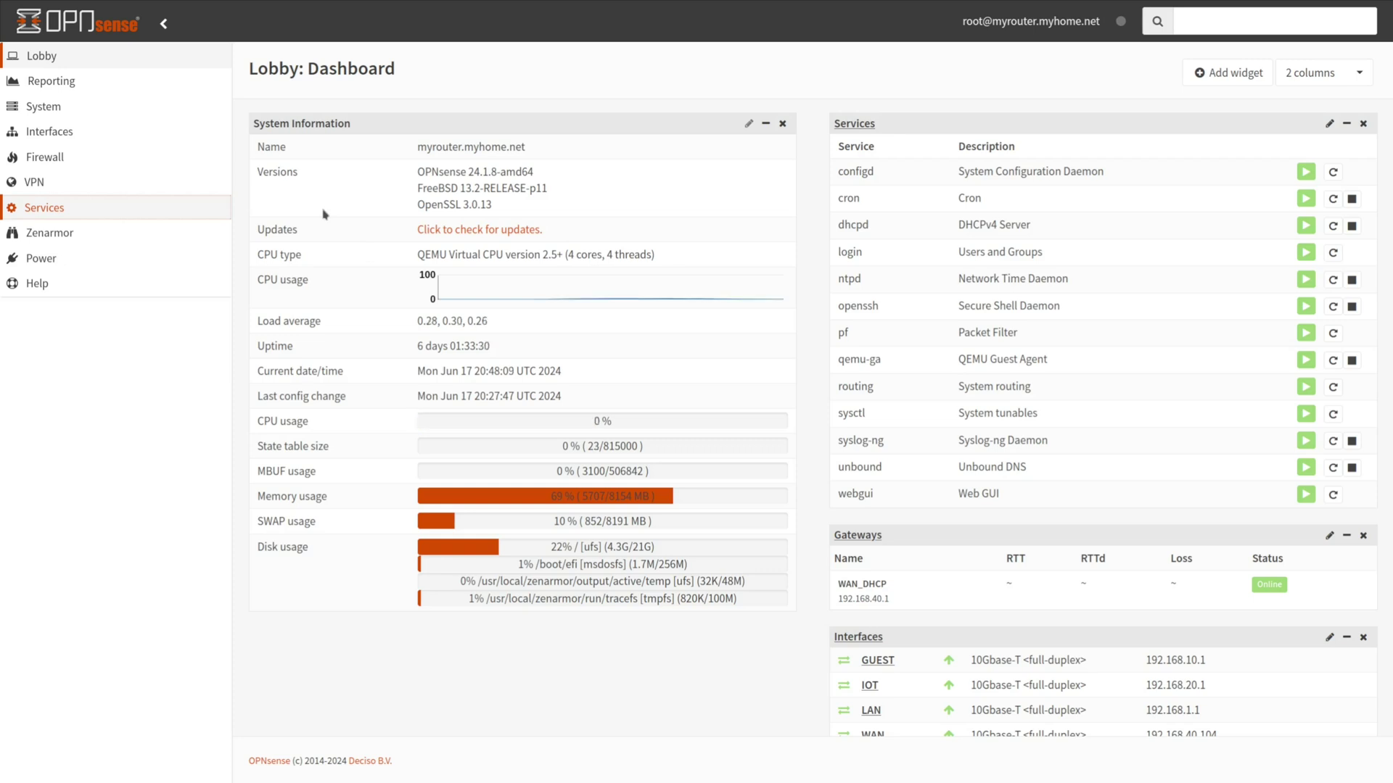
# Open Services > ACME Client > Settings with advanced options shown
pyautogui.click(127, 208)
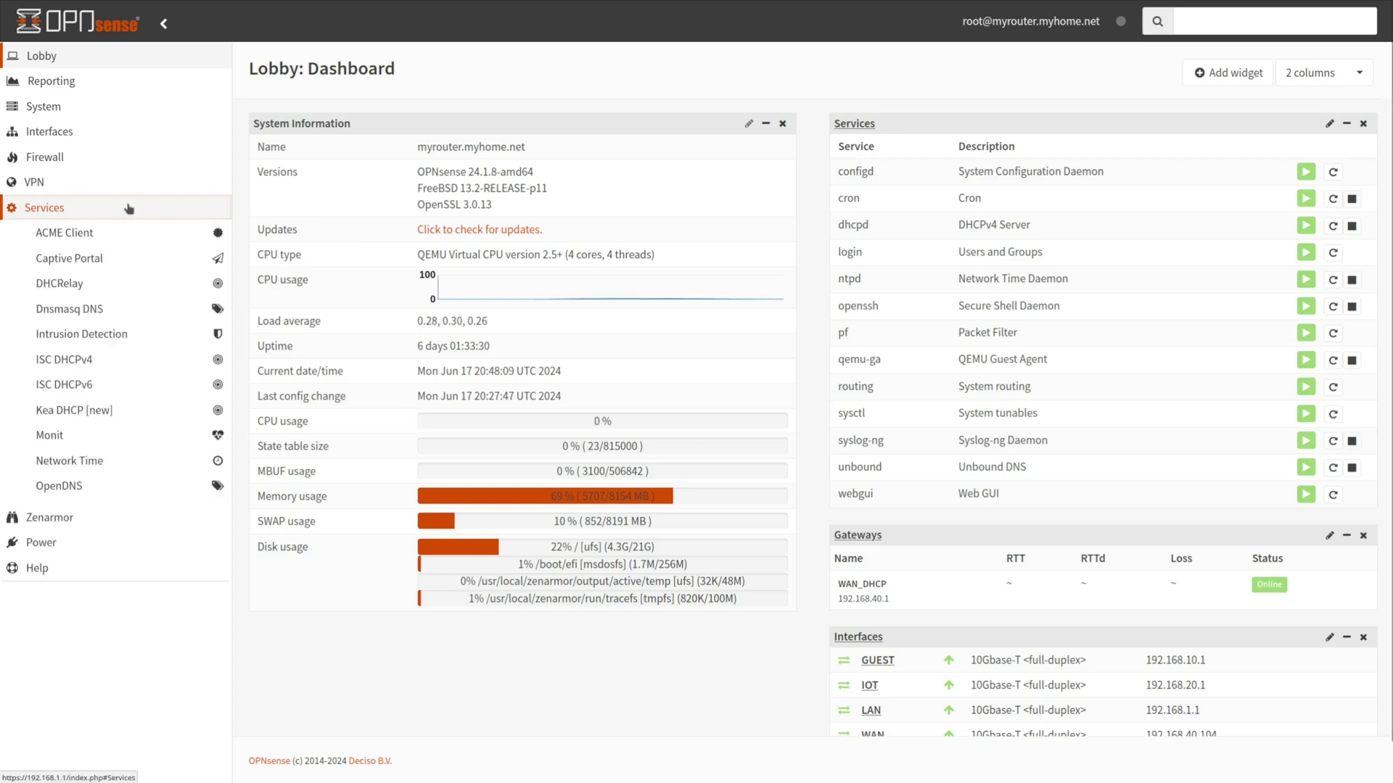
pyautogui.click(94, 232)
pyautogui.click(79, 258)
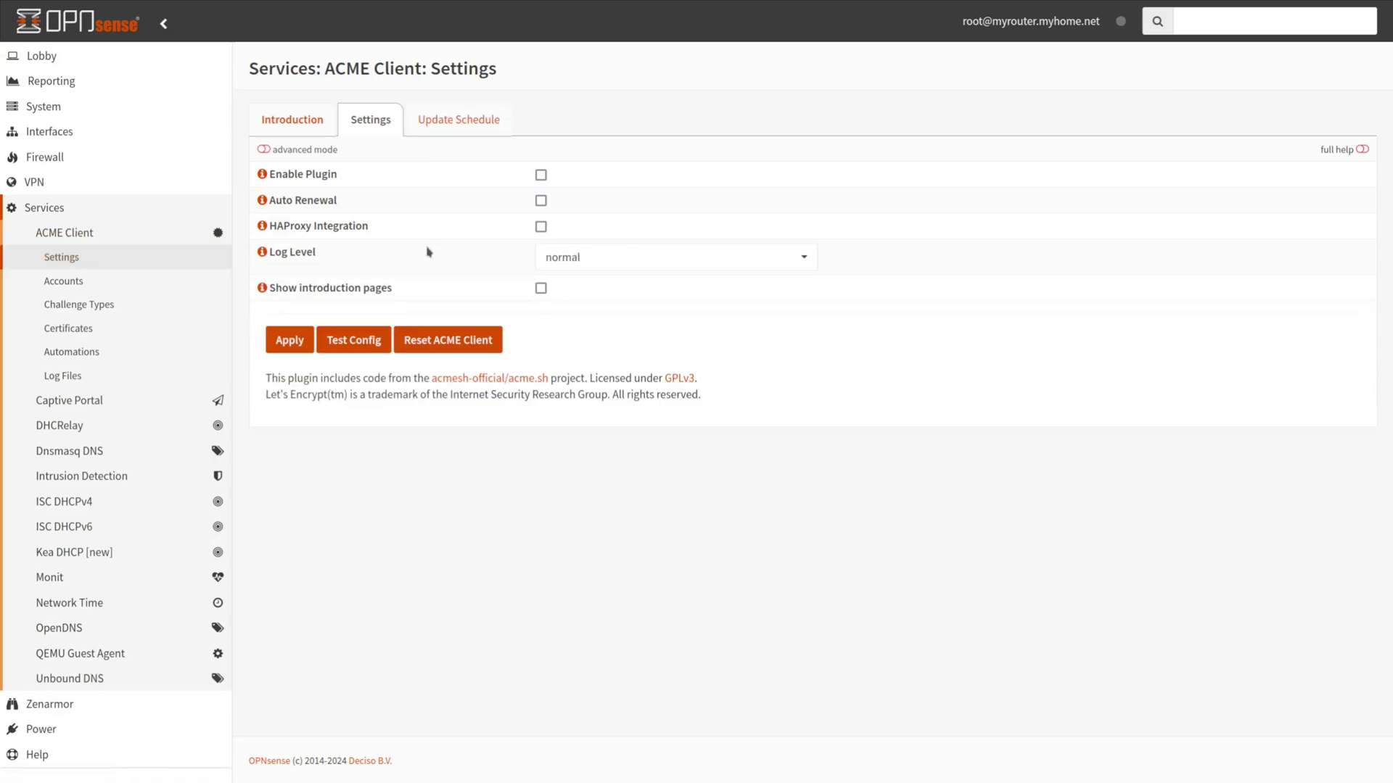
pyautogui.click(263, 150)
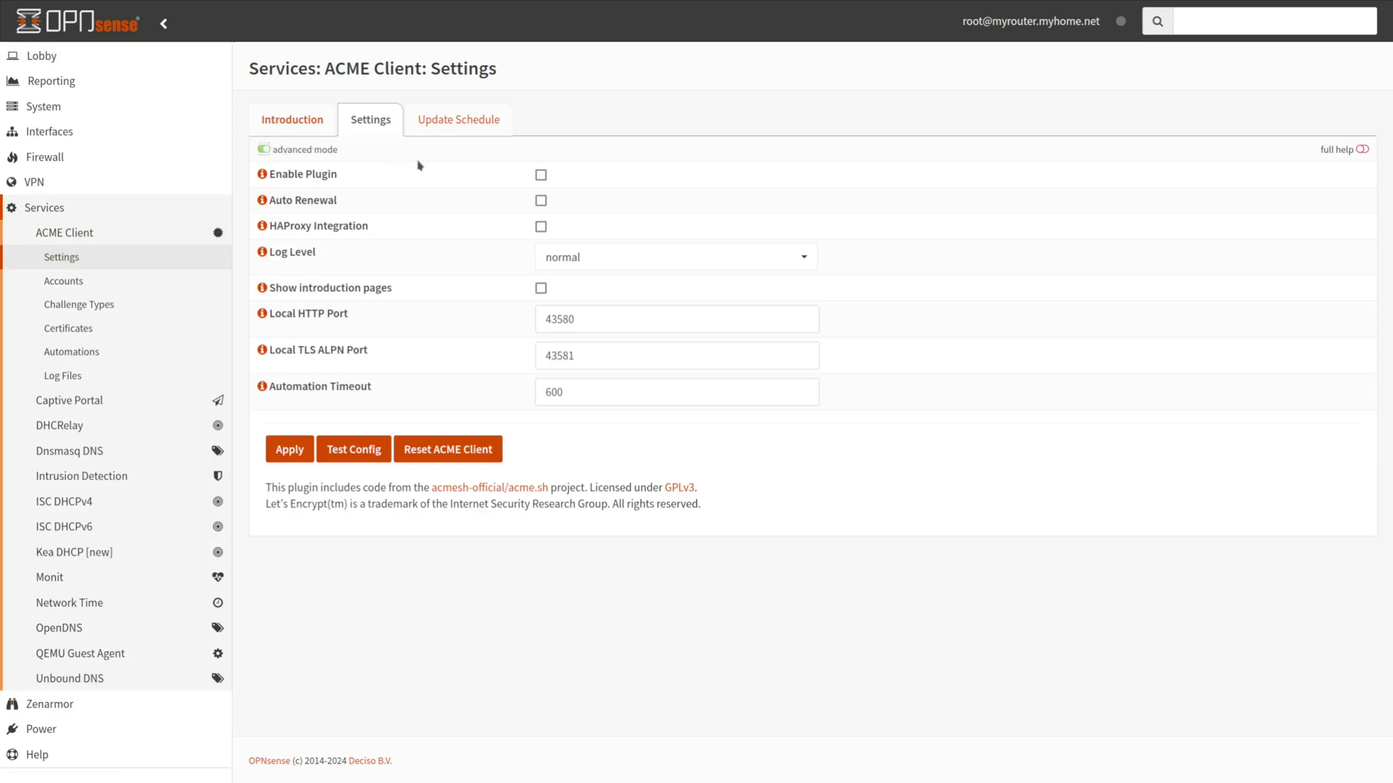
# Enable the ACME Client plugin, automatic renewal and HAProxy integration
pyautogui.click(540, 176)
pyautogui.click(541, 202)
pyautogui.click(541, 227)
# Disable HAProxy integration, keep log level normal, enable introduction pages, and review ports 43580 and 43581
pyautogui.click(540, 227)
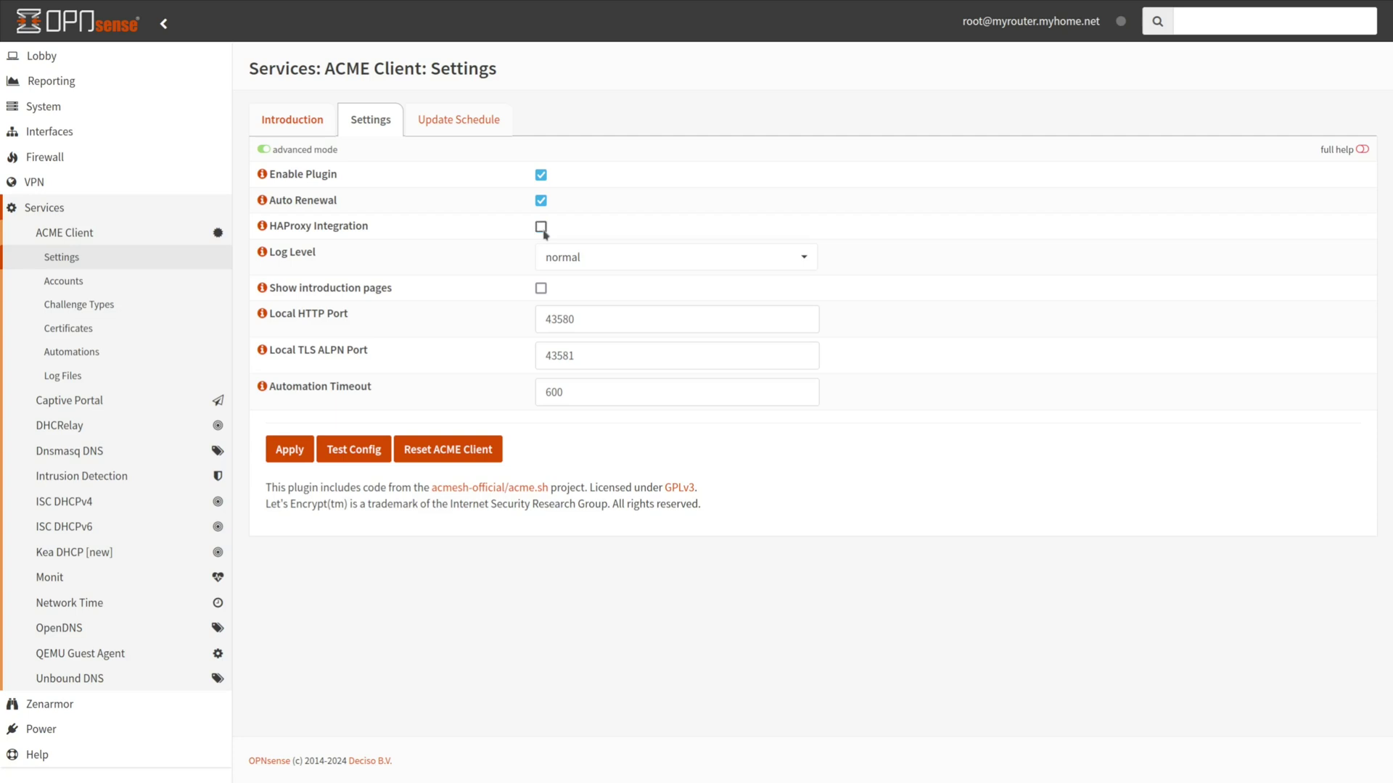
pyautogui.click(608, 263)
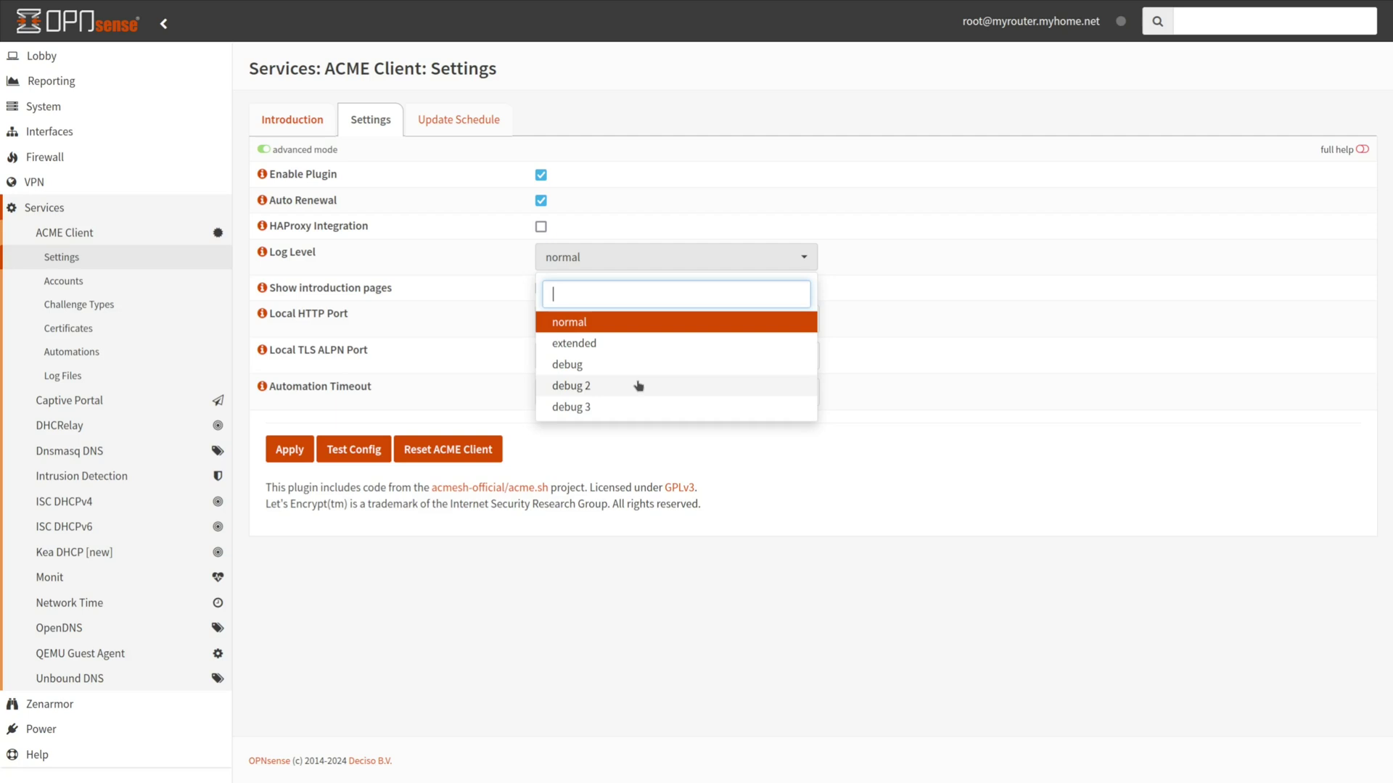
pyautogui.click(636, 260)
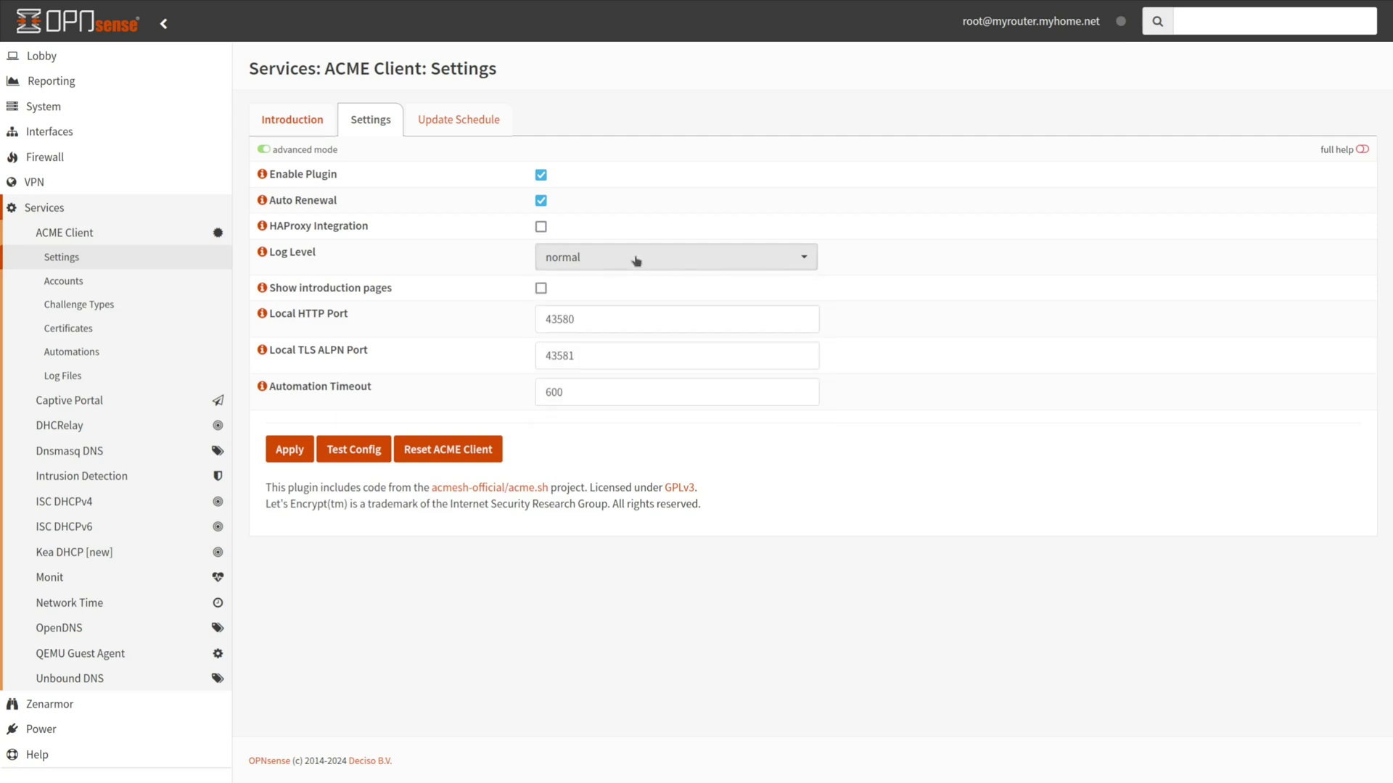
pyautogui.click(540, 290)
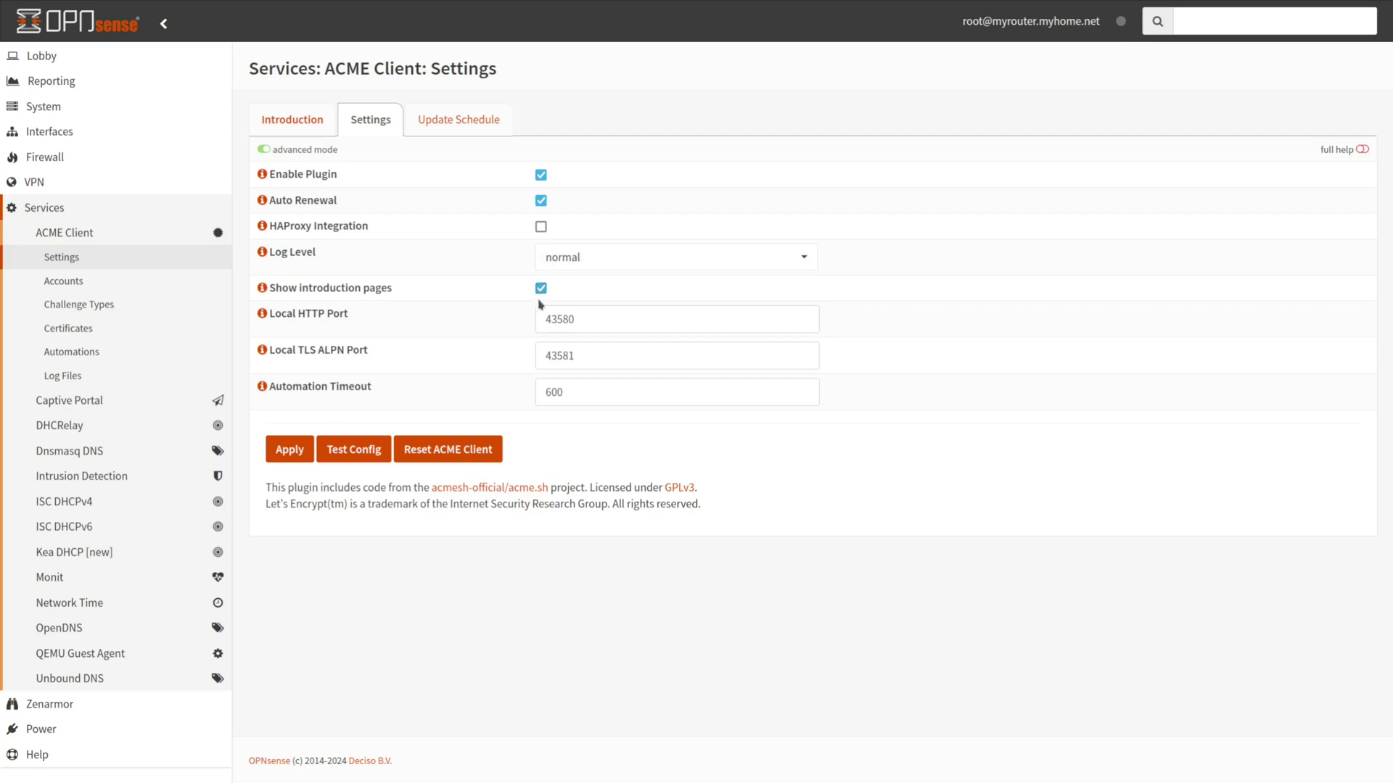
pyautogui.click(601, 320)
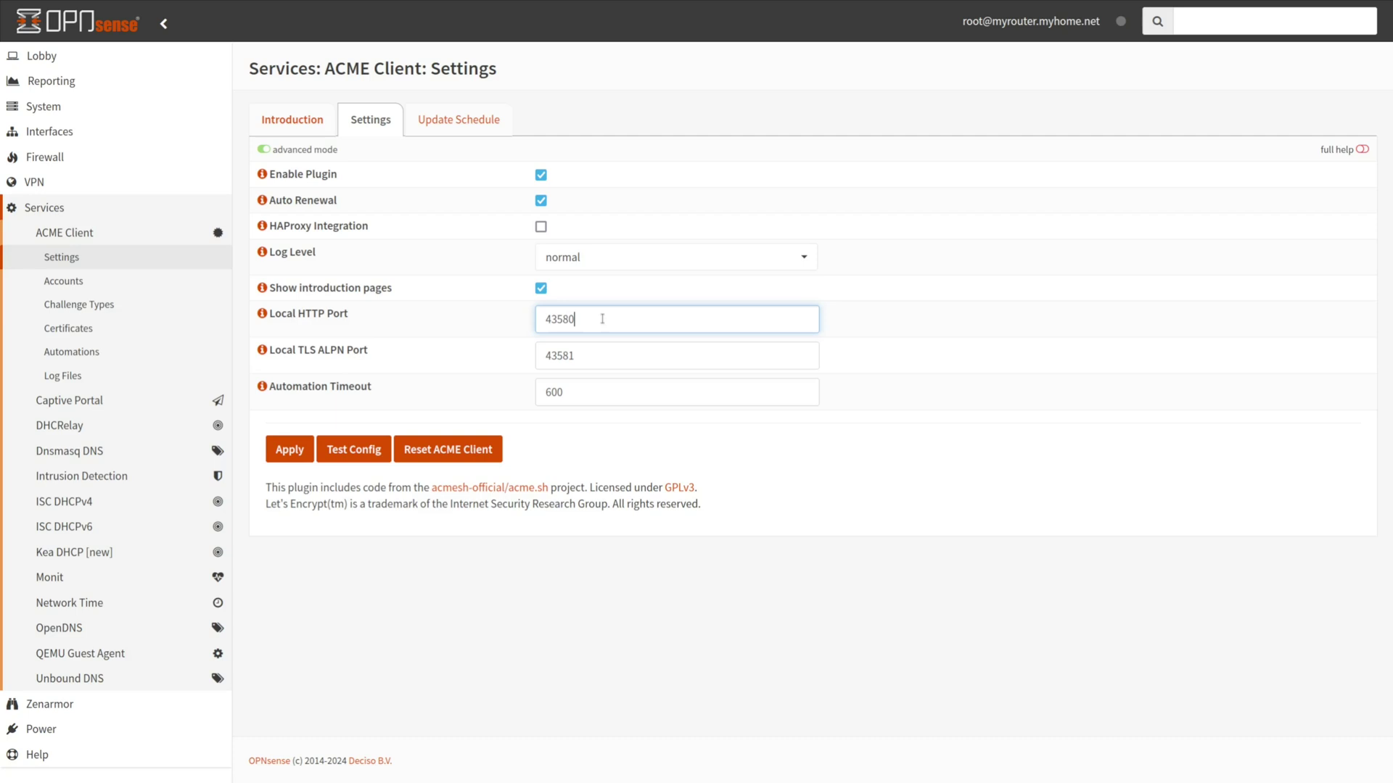
pyautogui.click(587, 354)
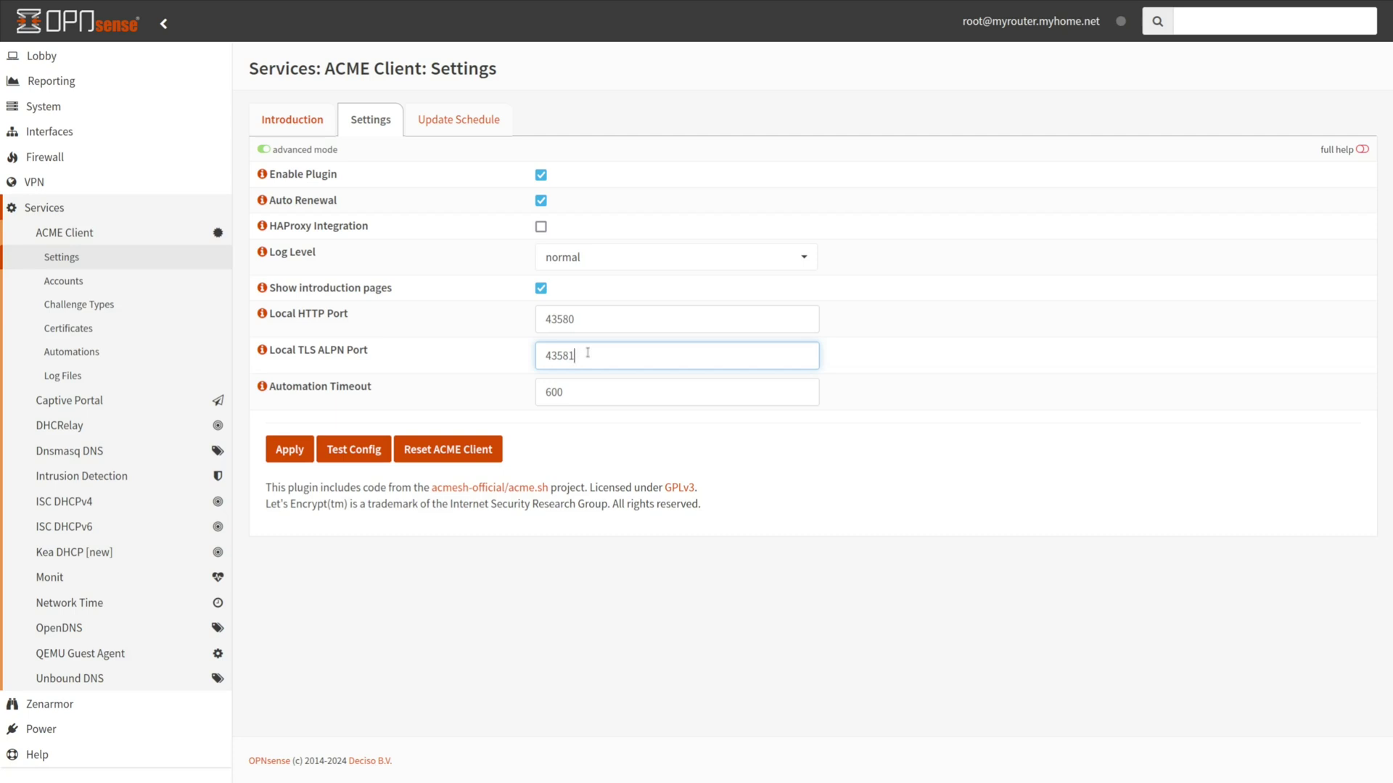
pyautogui.click(584, 388)
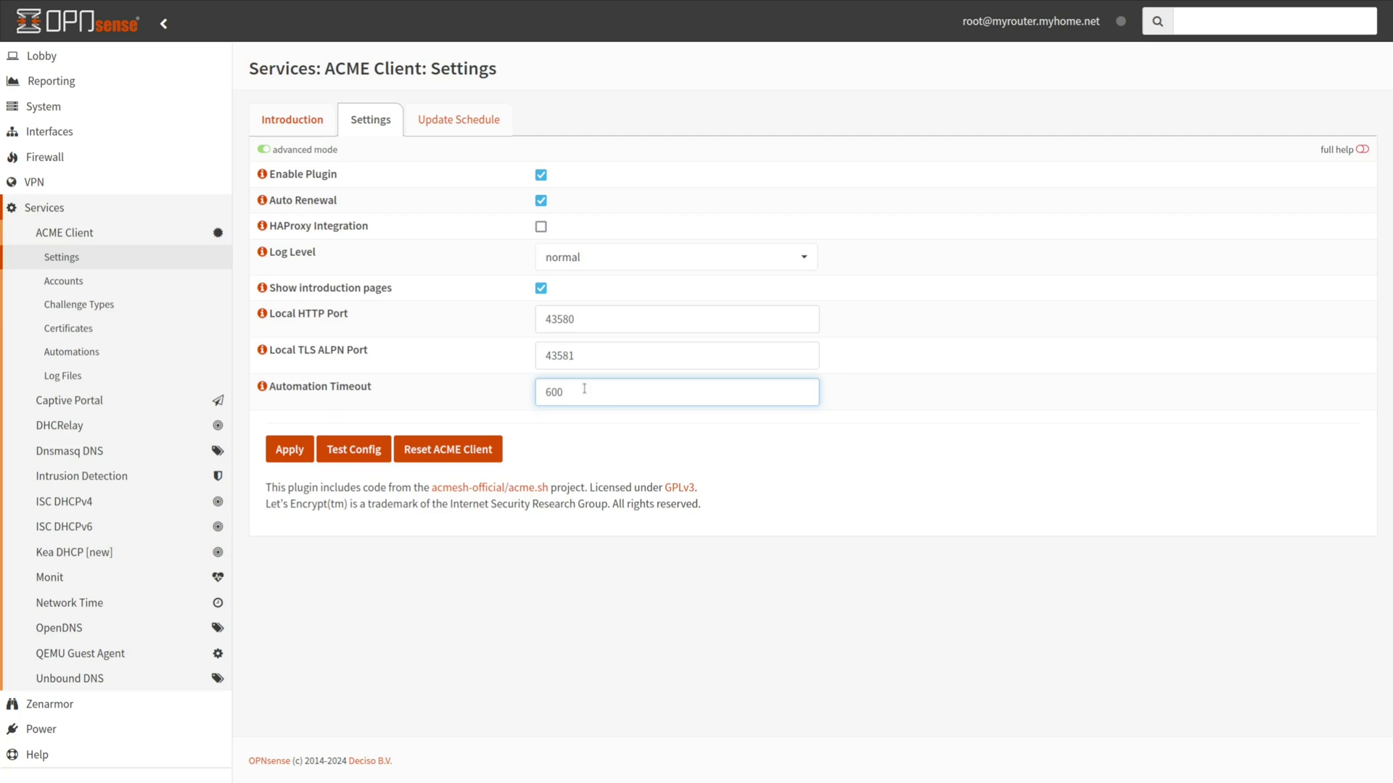
# Test the ACME Client configuration, dismiss the error-free result, and apply the settings
pyautogui.click(354, 451)
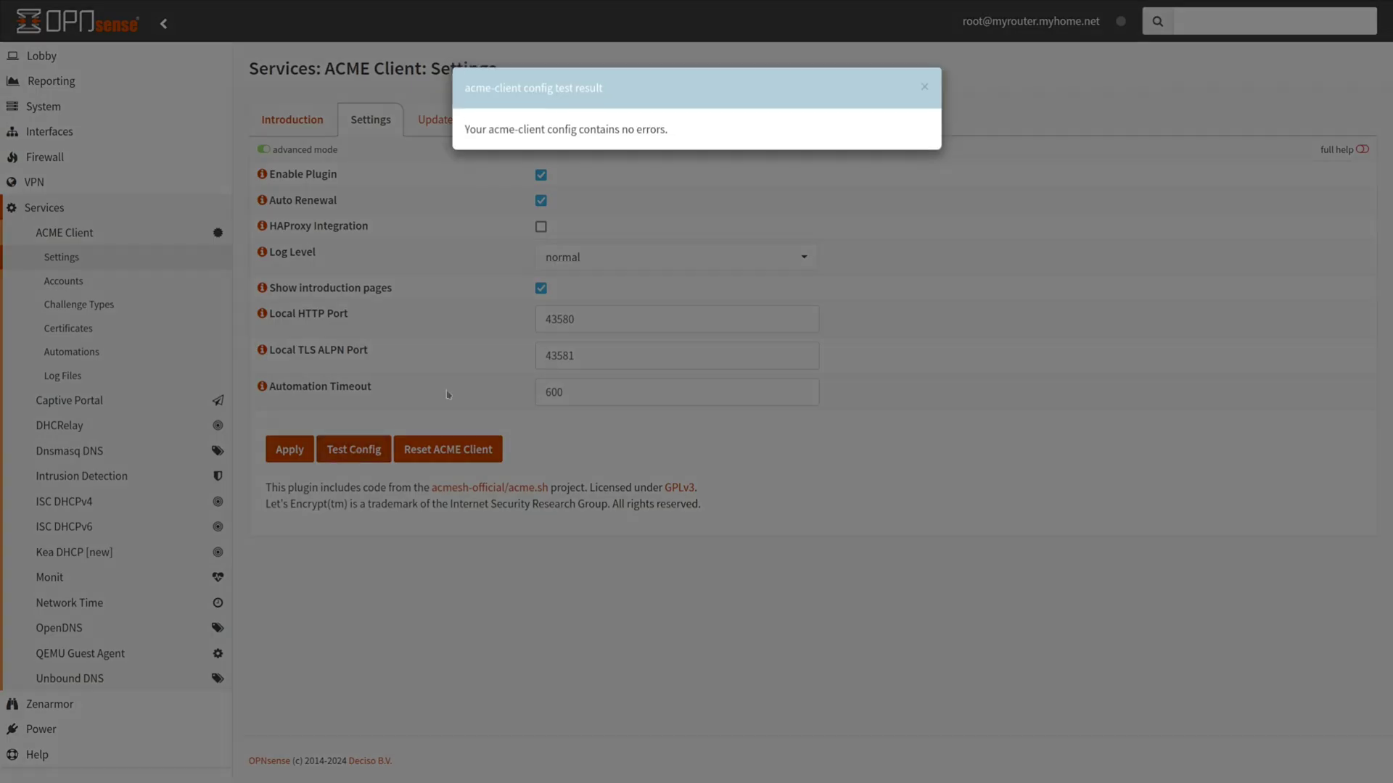
pyautogui.click(925, 87)
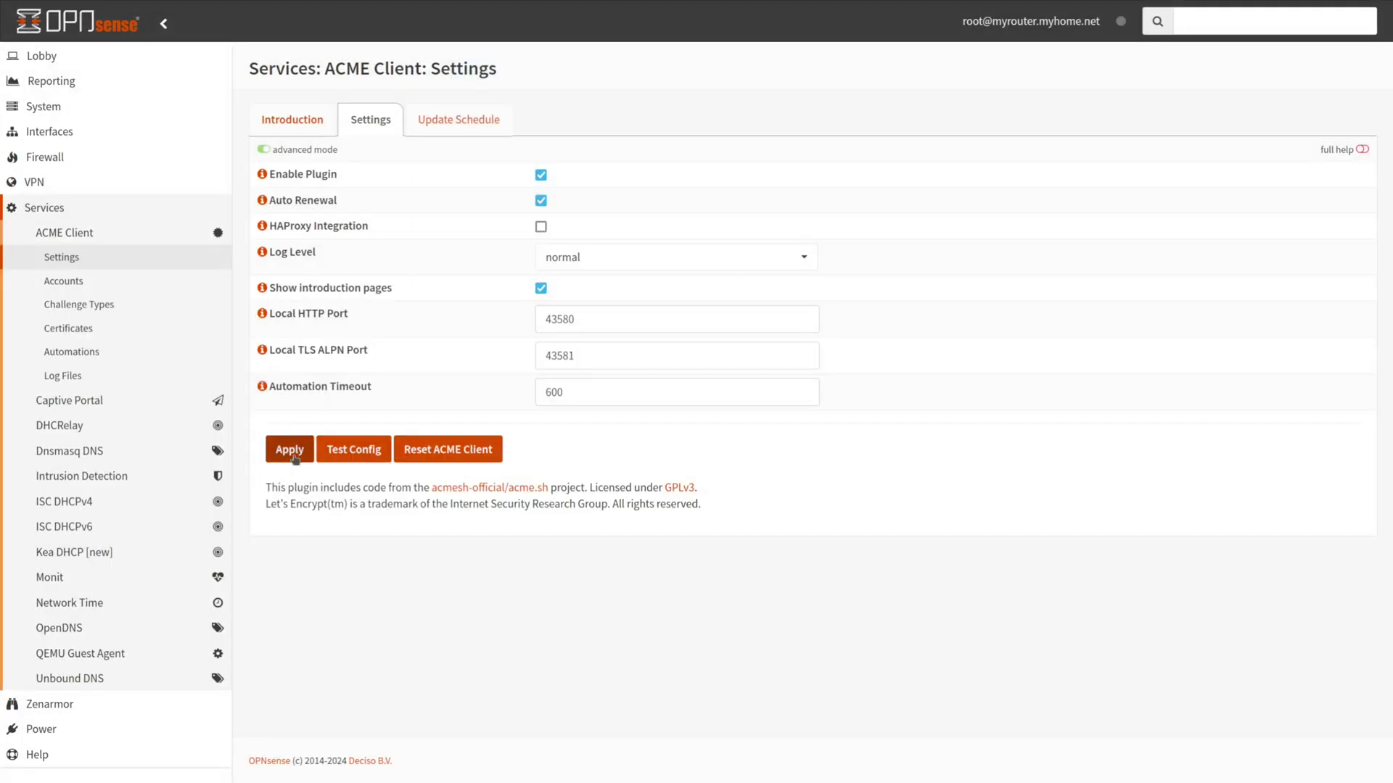
pyautogui.click(290, 451)
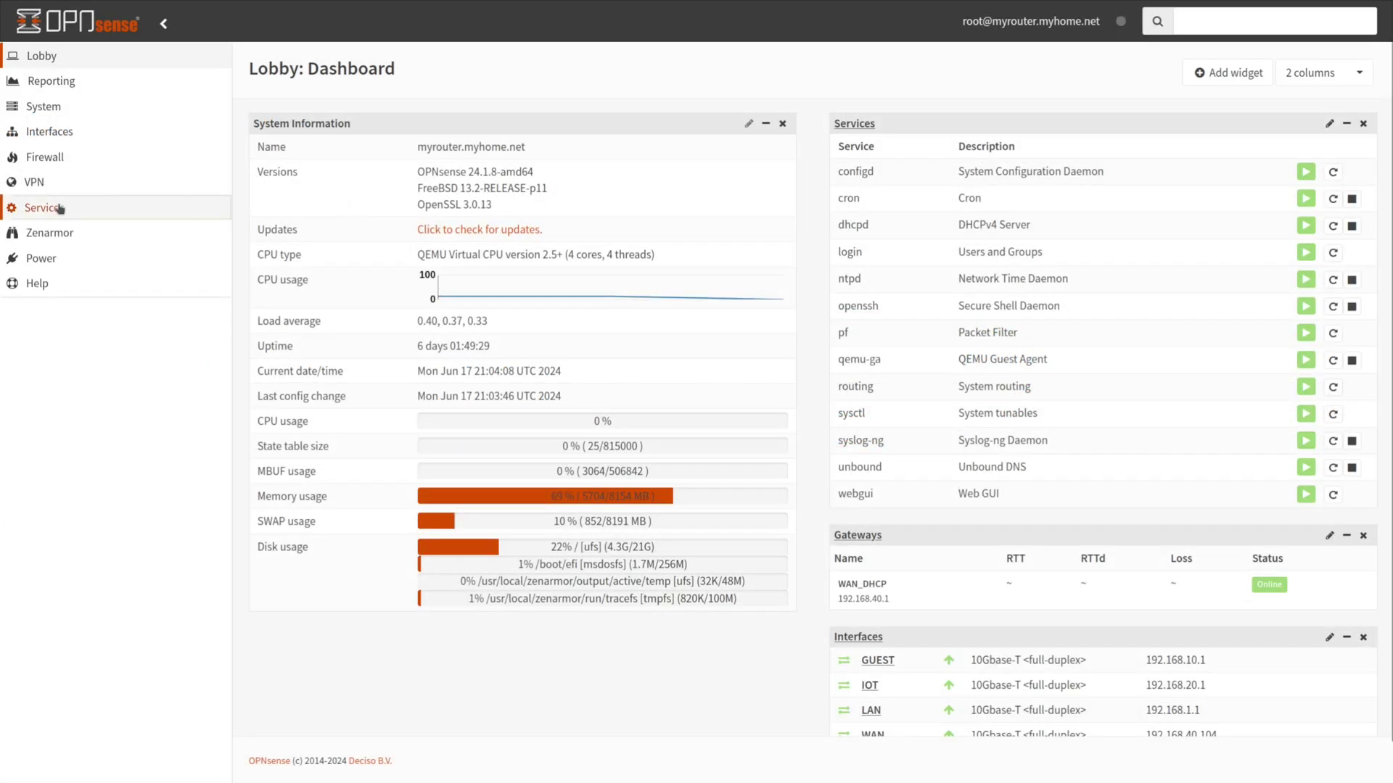
# From Services > ACME Client > Accounts, open the ACME Account entry for editing
pyautogui.click(60, 209)
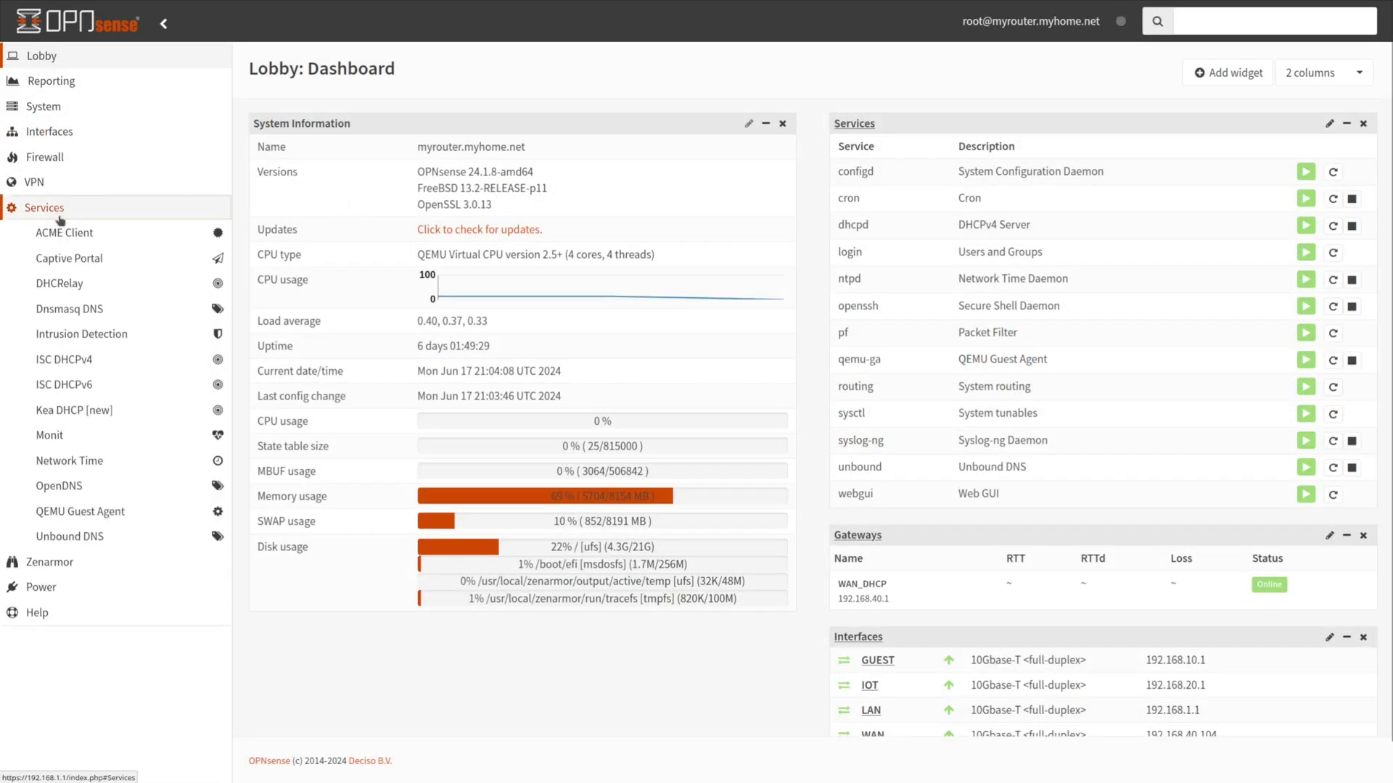
pyautogui.click(64, 232)
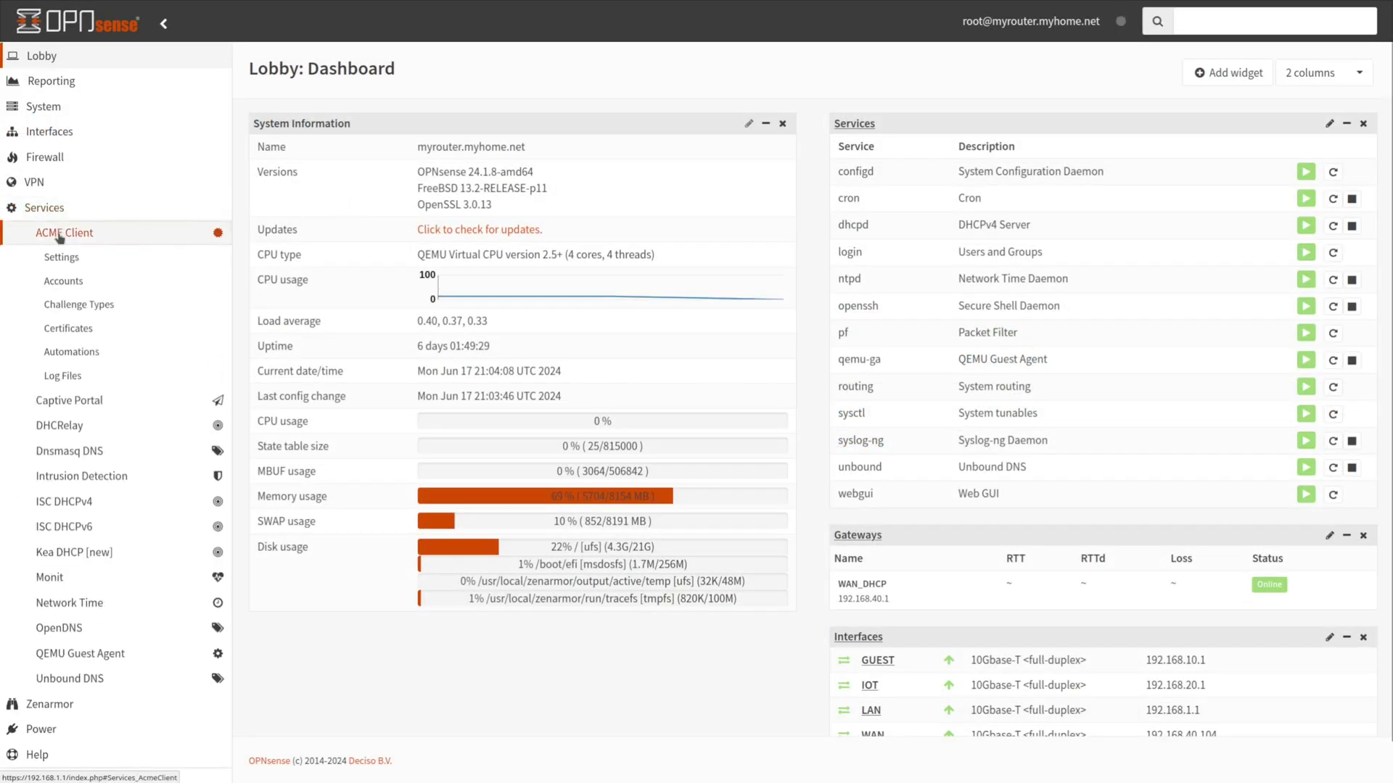
pyautogui.click(63, 282)
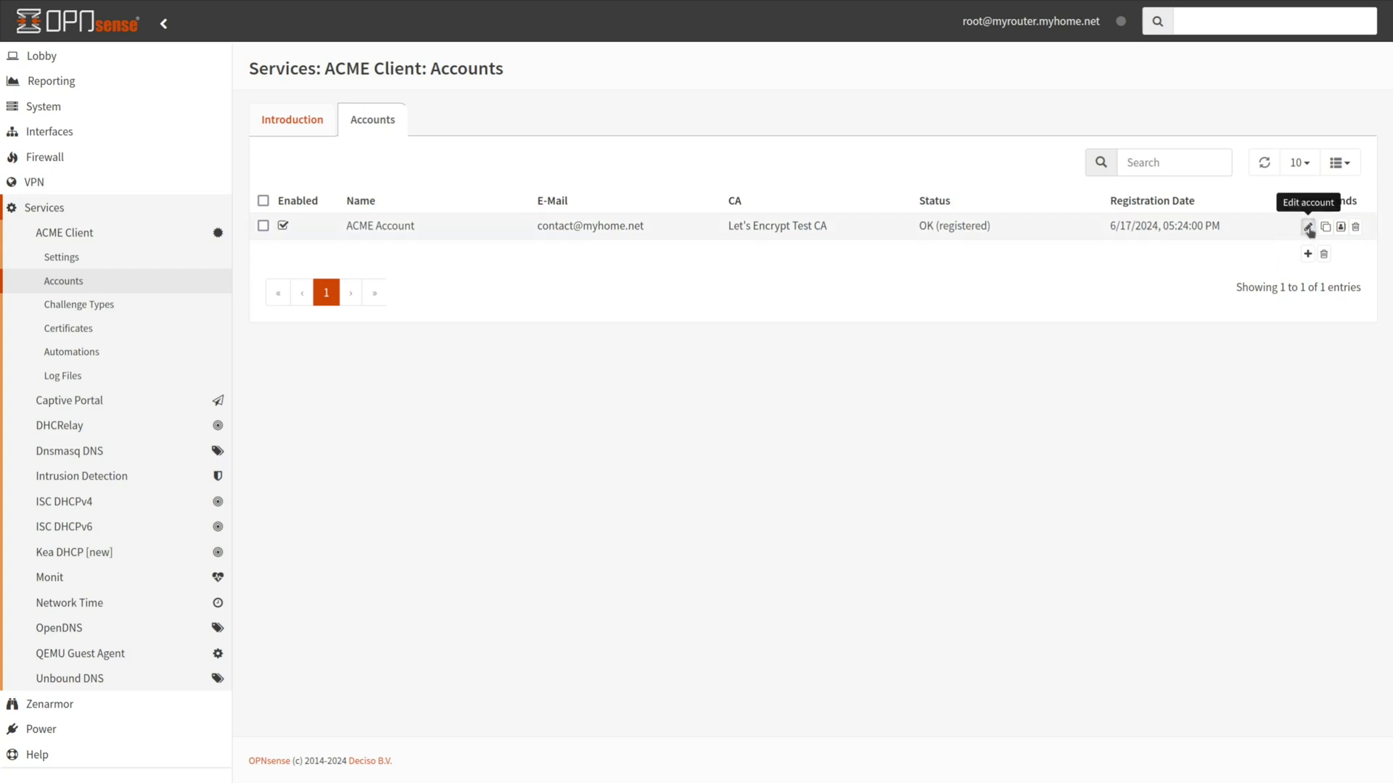
pyautogui.click(1308, 227)
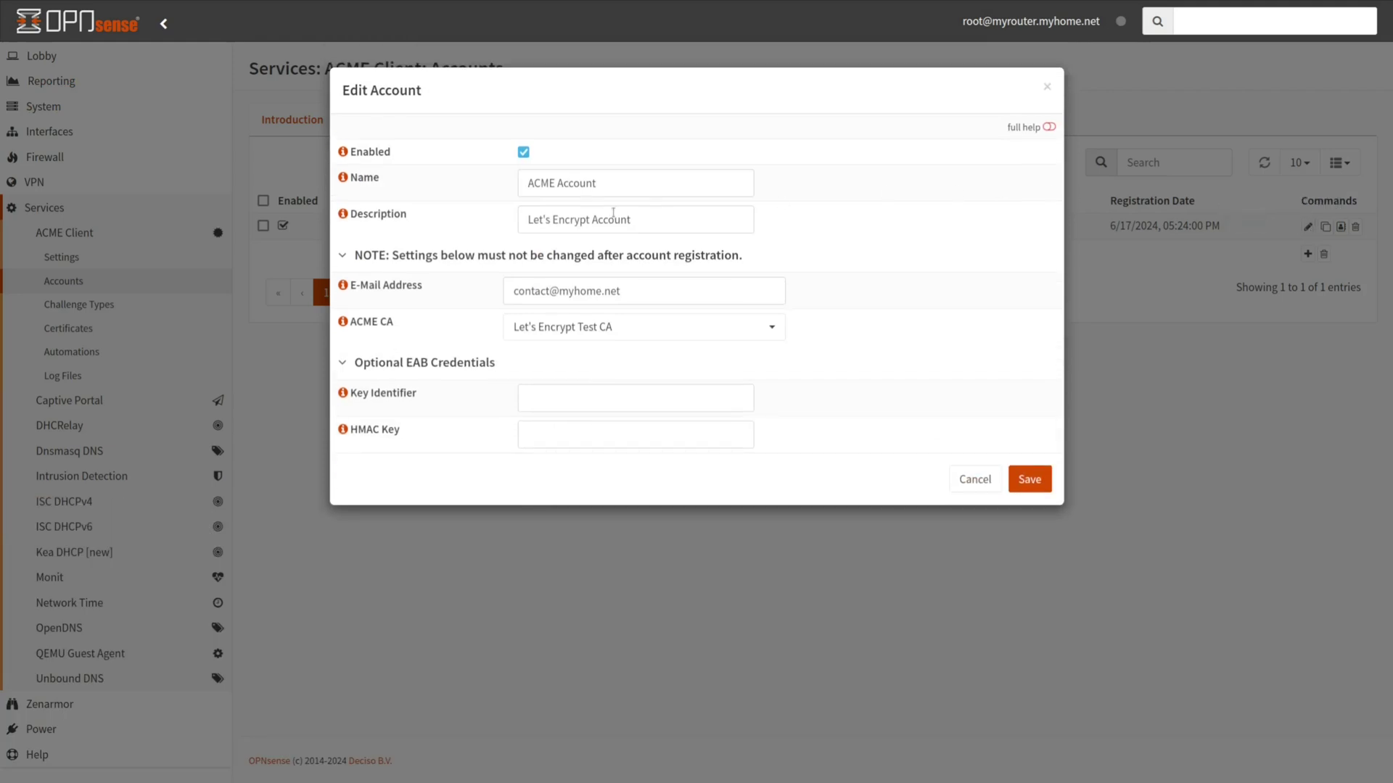
# Change the ACME Account's CA from Let's Encrypt Test CA to Let's Encrypt [default]
pyautogui.click(601, 338)
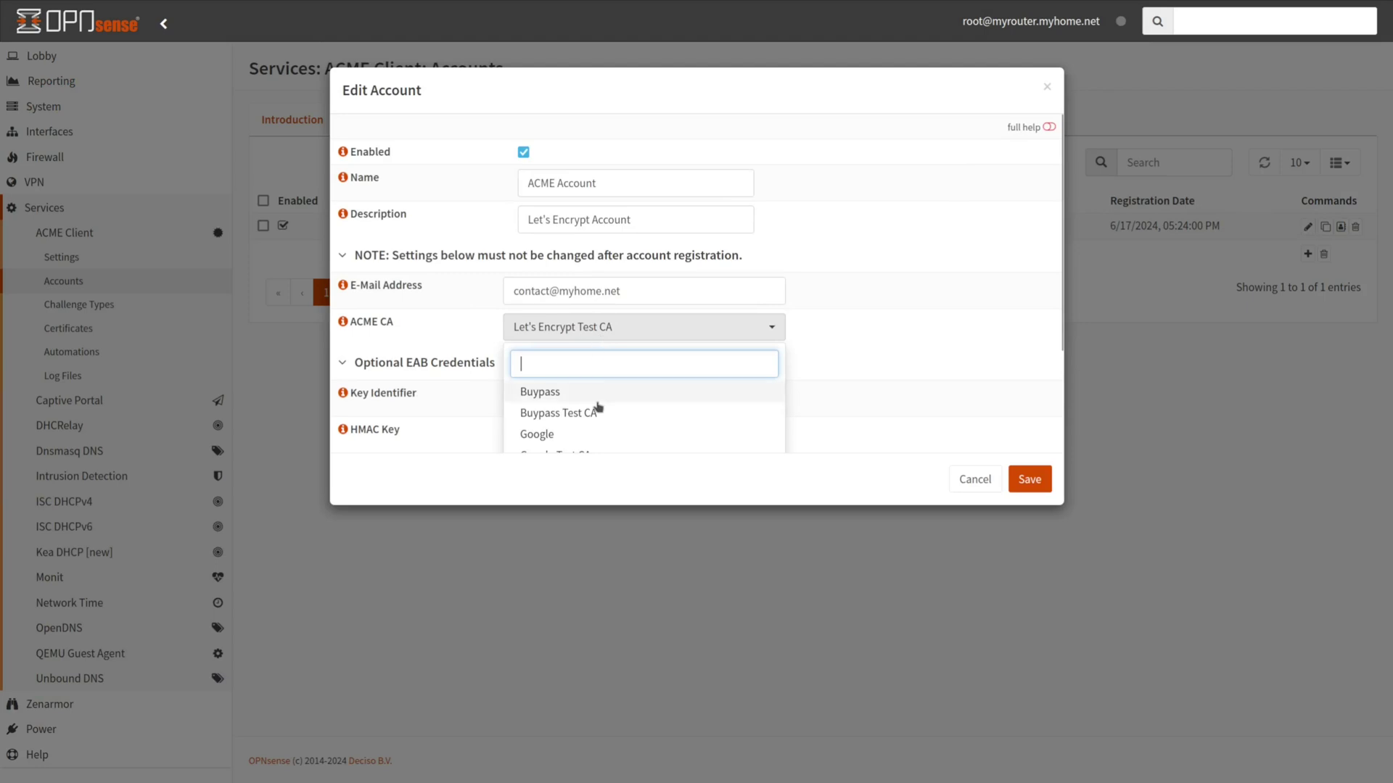
pyautogui.scroll(-2, 595, 404)
pyautogui.click(578, 388)
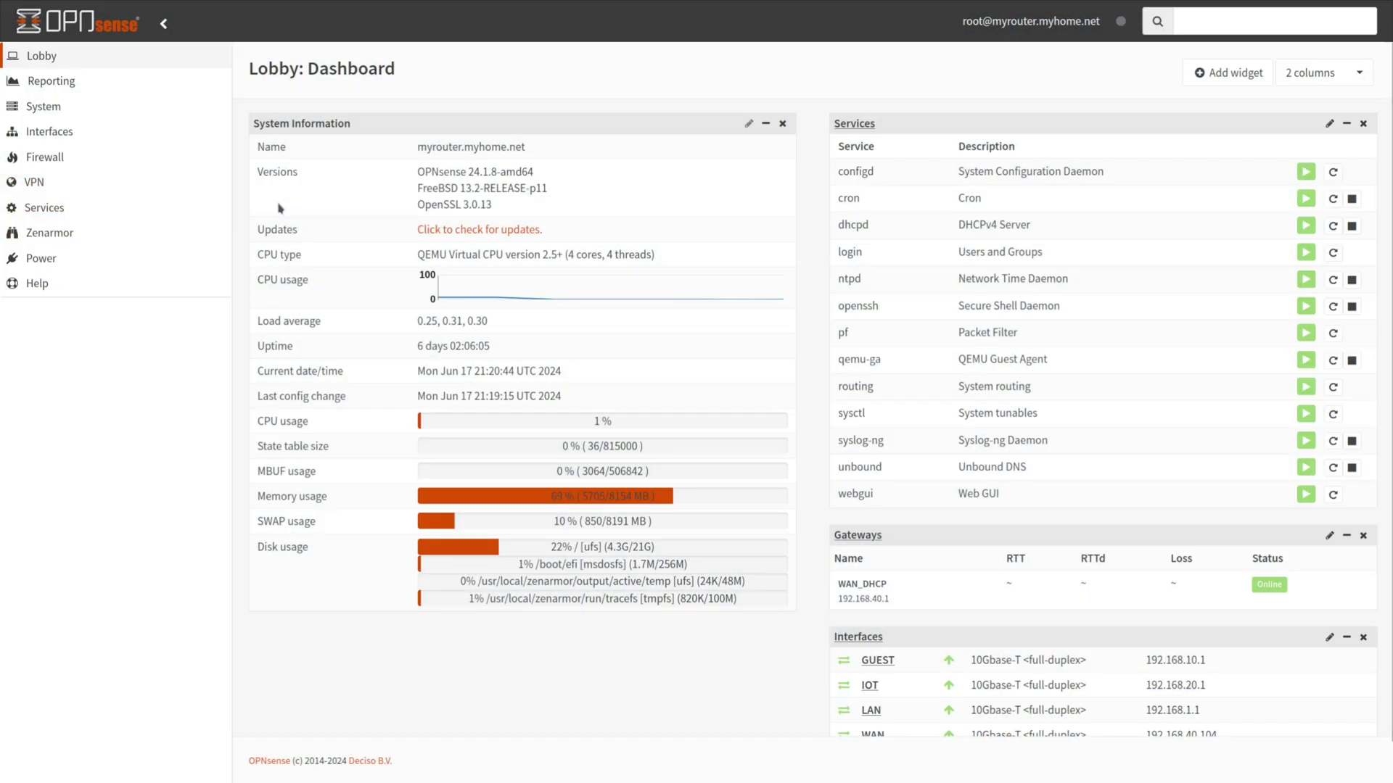
# In System > Settings > Administration, set the SSL certificate to myrouter.myhome.net (ACME Client) and save
pyautogui.click(44, 106)
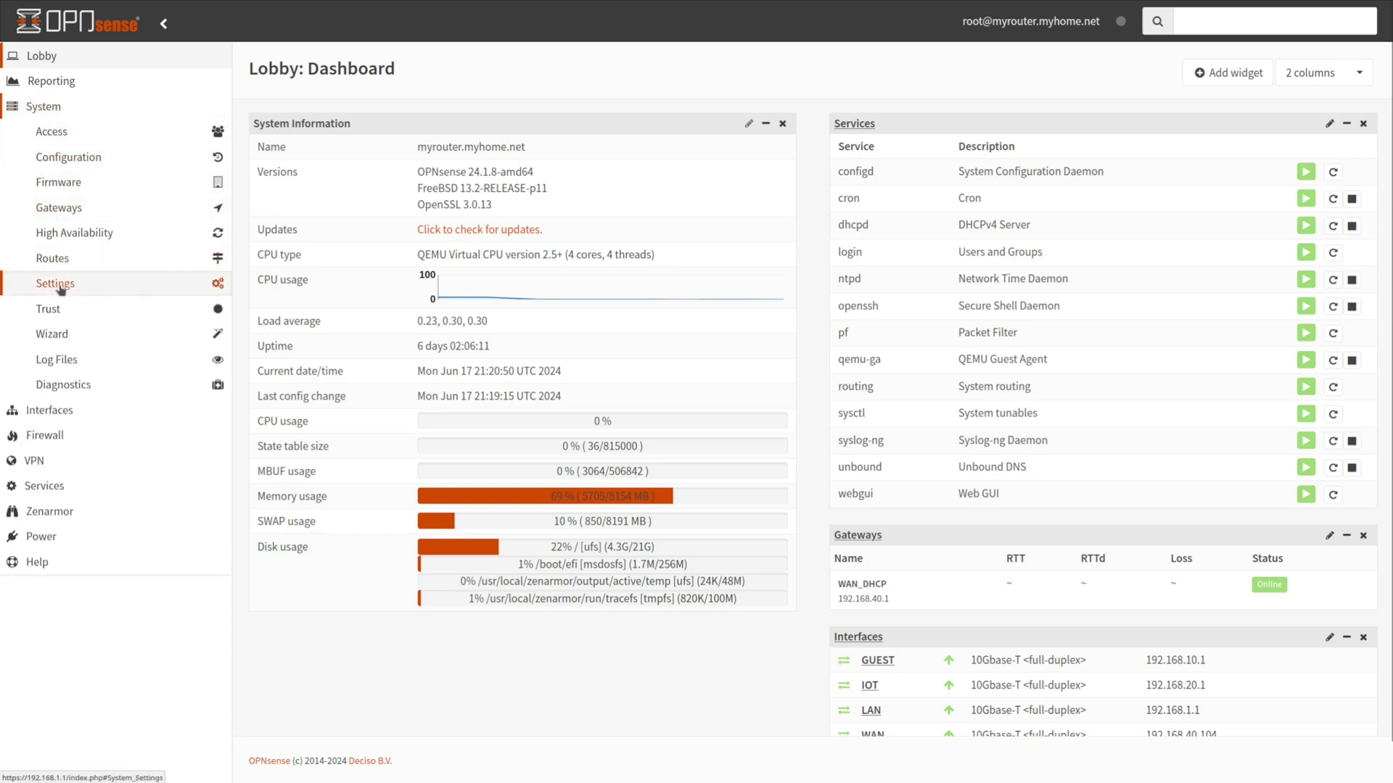
pyautogui.click(55, 283)
pyautogui.click(71, 309)
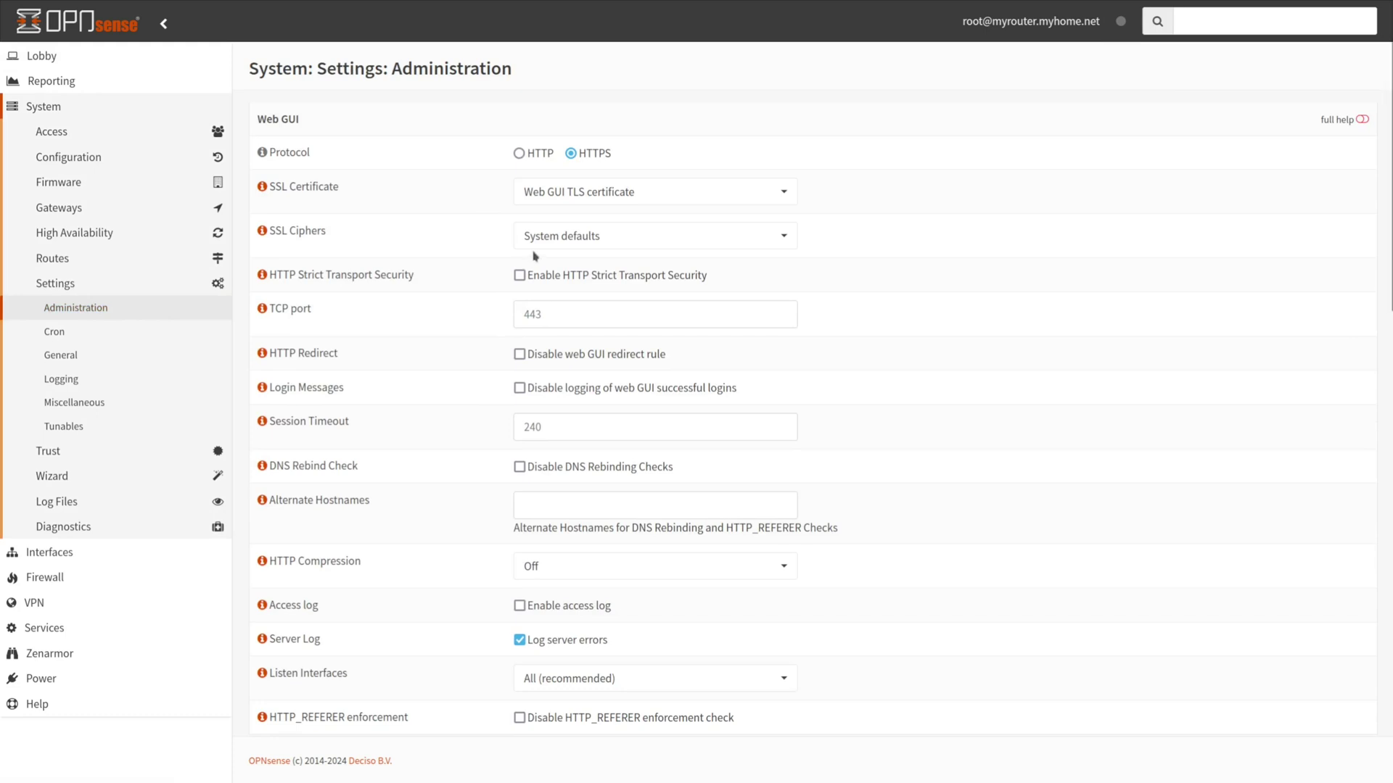
pyautogui.click(576, 193)
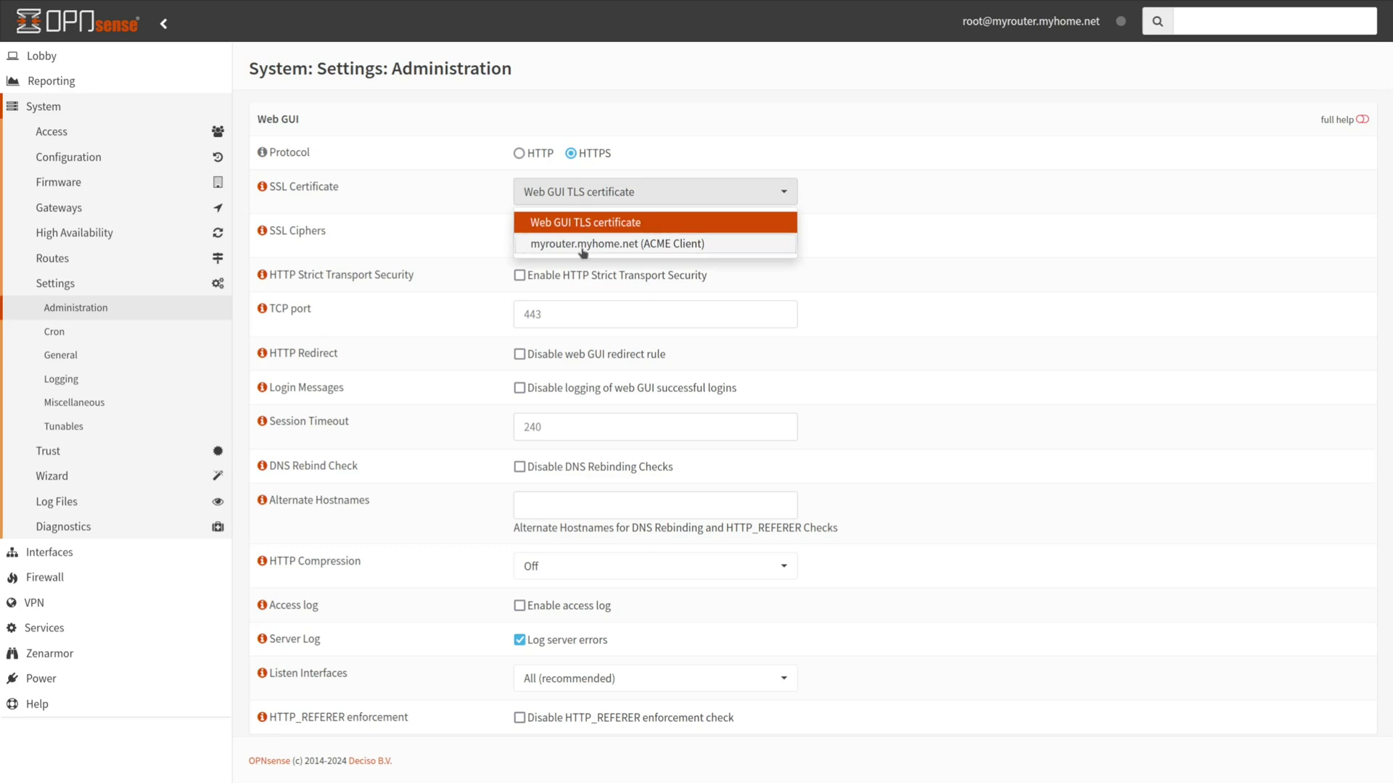
pyautogui.click(582, 245)
pyautogui.scroll(-10, 695, 182)
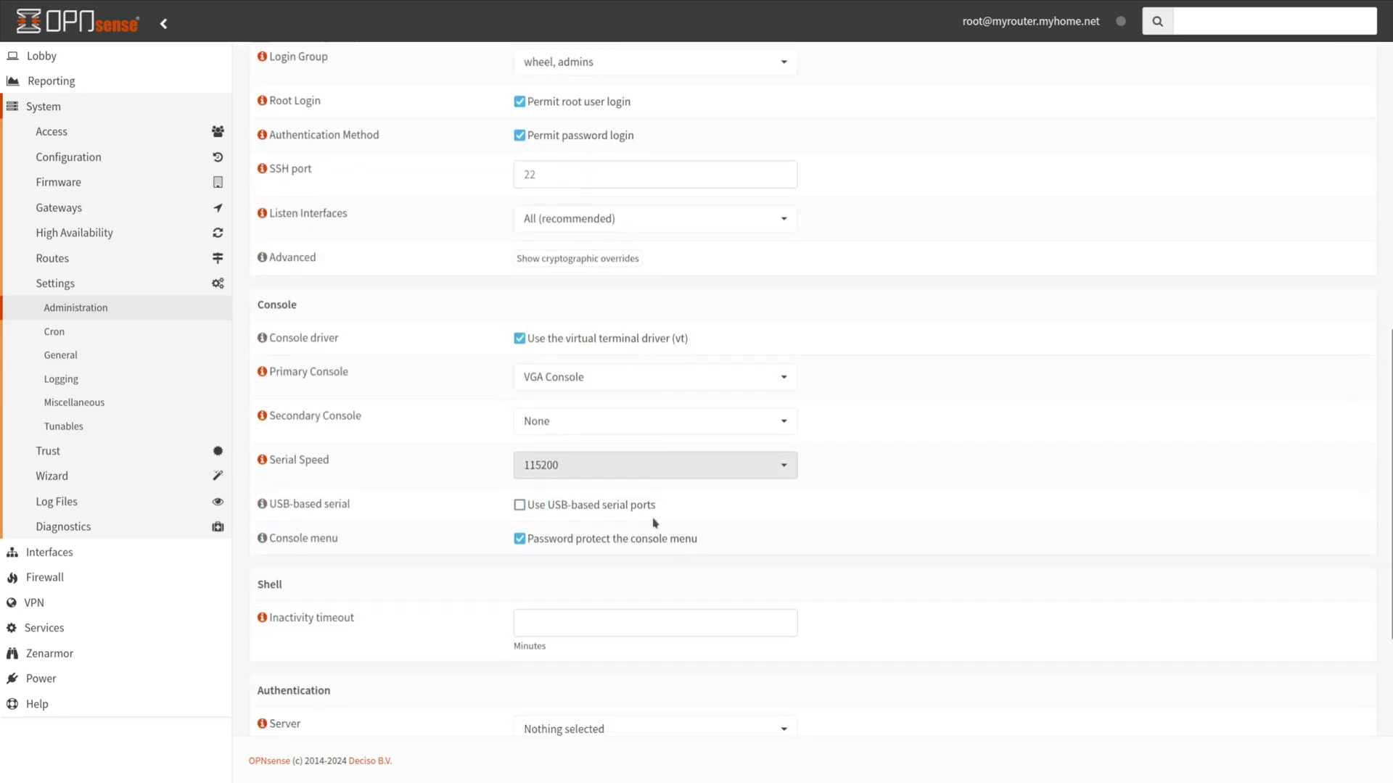
pyautogui.scroll(-5, 655, 523)
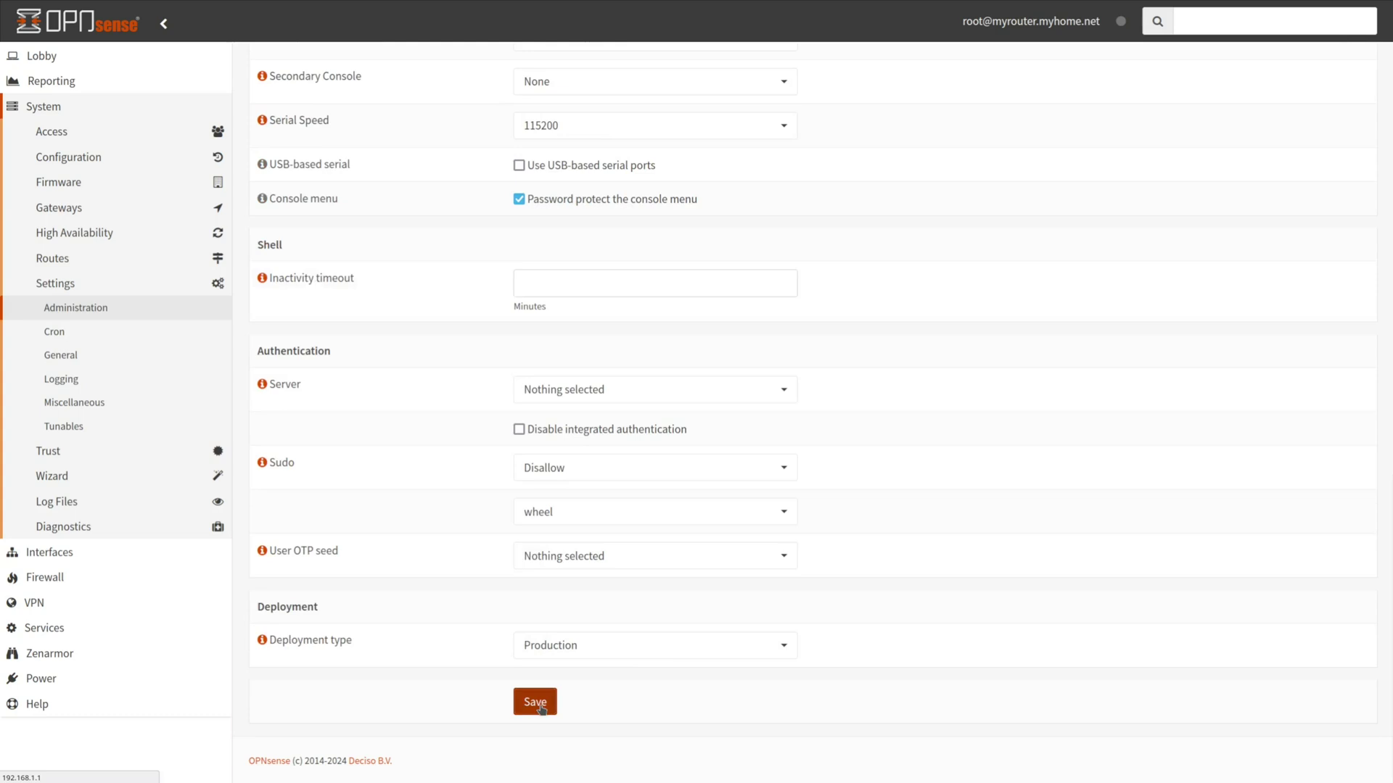
pyautogui.click(535, 703)
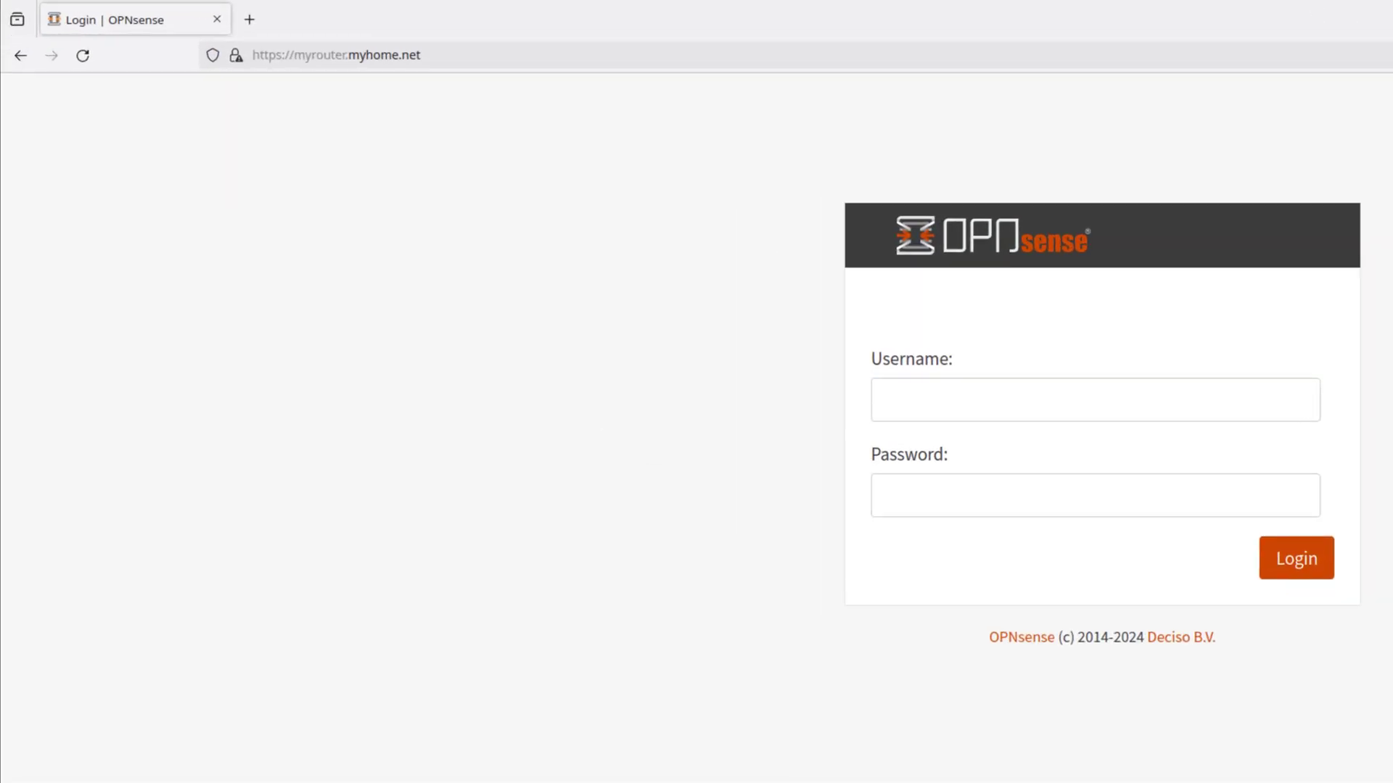